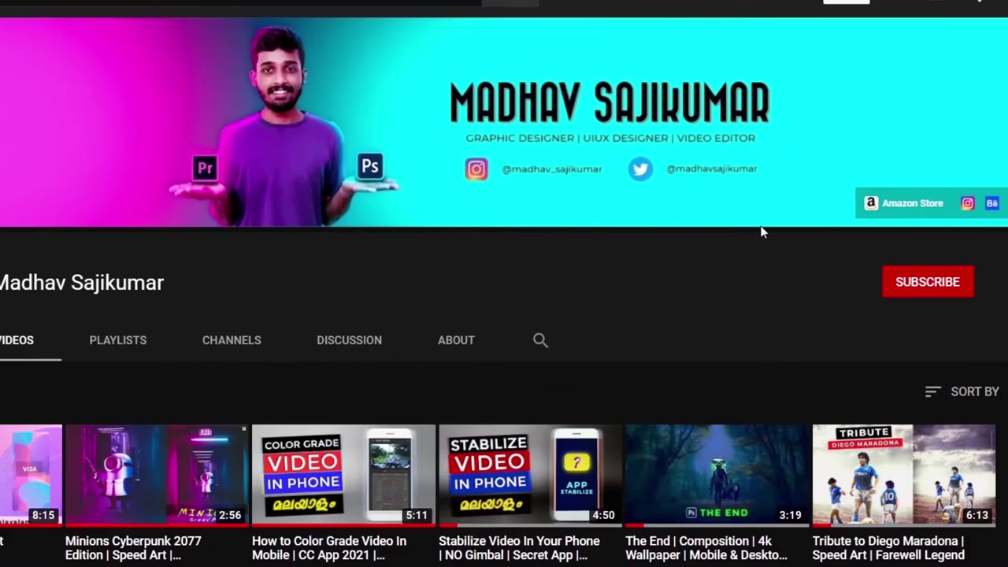
Subscribe to the channel and set its notification bell to All
{"action": "left_click", "coordinate": [931, 291]}
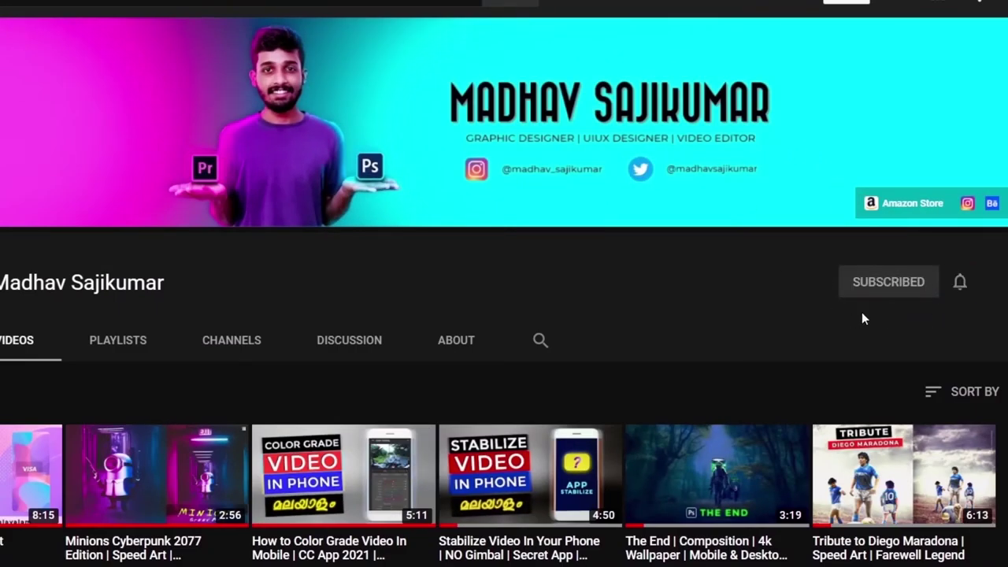
{"action": "left_click", "coordinate": [961, 285]}
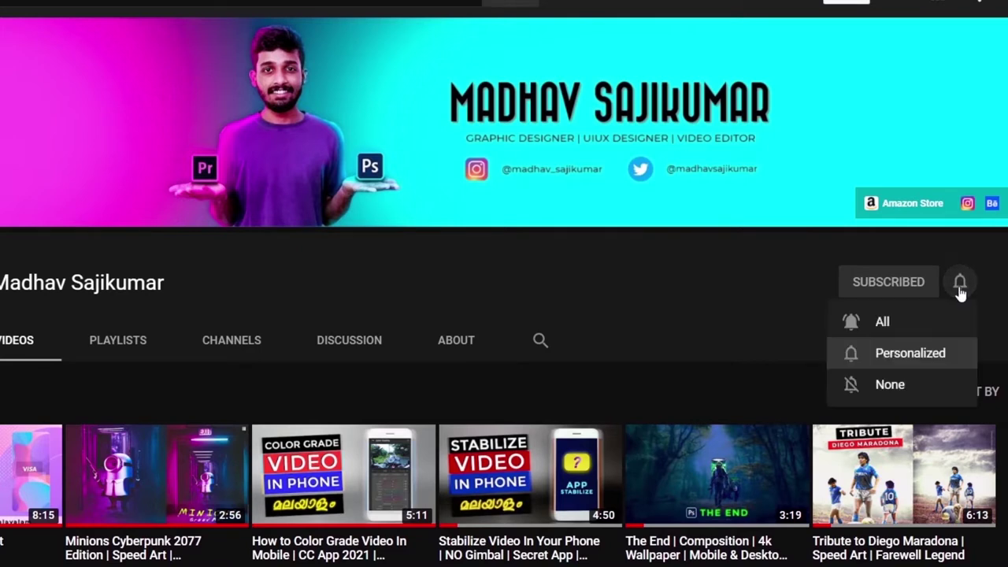
{"action": "left_click", "coordinate": [917, 332]}
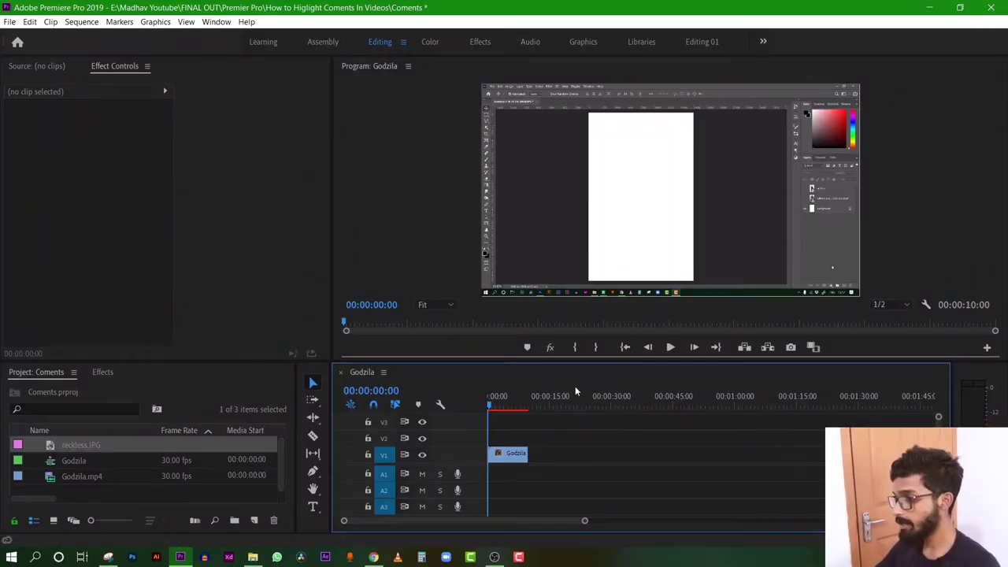
Scrub the Godzila footage, then switch to the YouTube comments page in Chrome
{"action": "mouse_move", "coordinate": [498, 413]}
{"action": "left_mouse_down"}
{"action": "mouse_move", "coordinate": [514, 405]}
{"action": "mouse_move", "coordinate": [487, 407]}
{"action": "mouse_move", "coordinate": [496, 408]}
{"action": "left_mouse_up"}
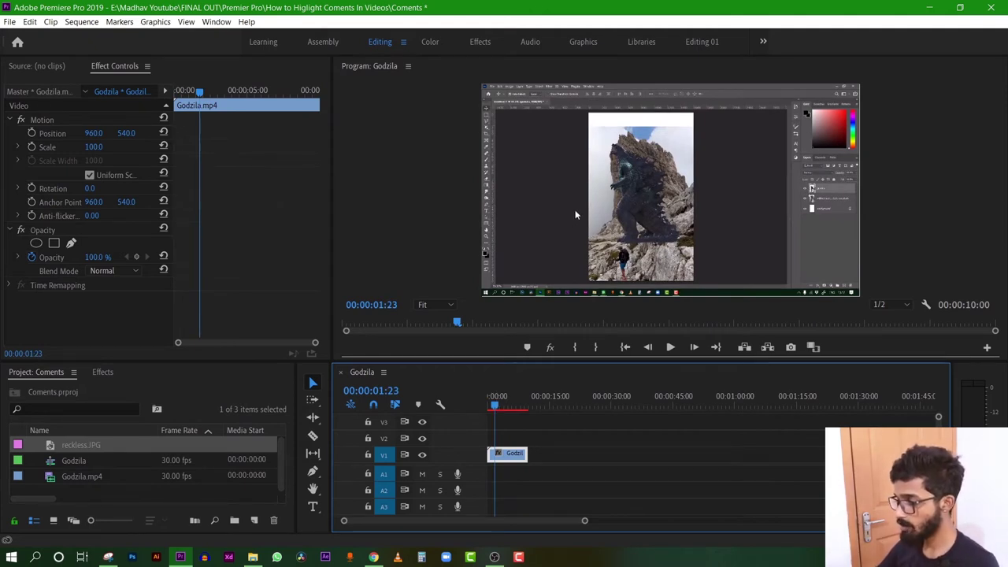
{"action": "left_click", "coordinate": [108, 493]}
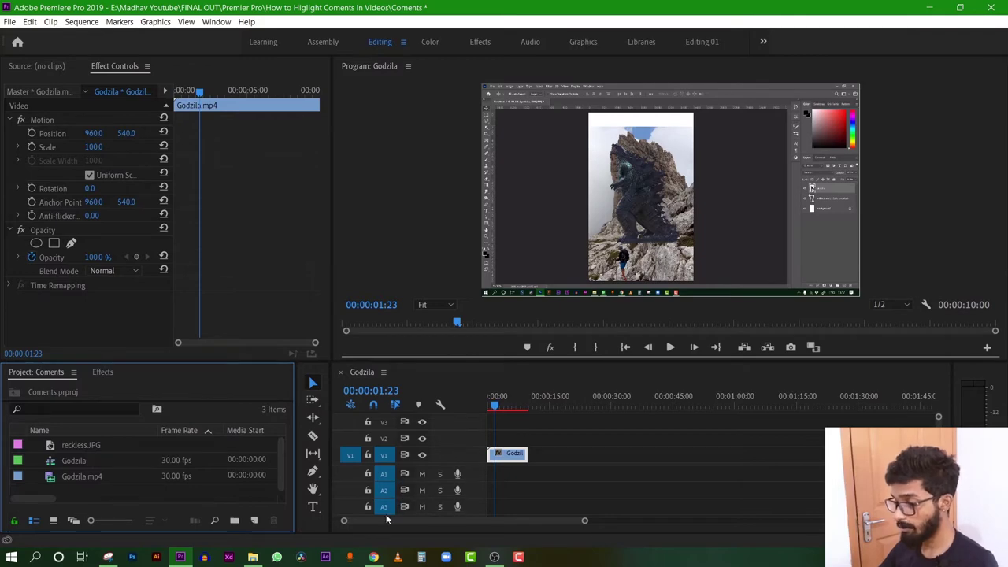
{"action": "left_click", "coordinate": [375, 556]}
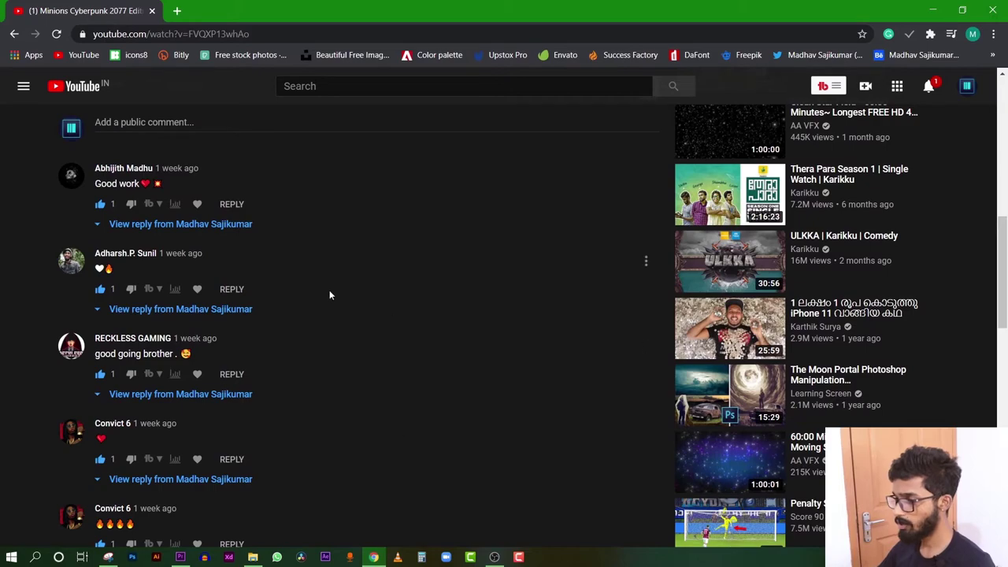
Scroll through the comments and search Windows for 'sni' to find Snipping Tool
{"action": "scroll", "coordinate": [339, 316], "scroll_direction": "up", "scroll_amount": 8}
{"action": "scroll", "coordinate": [370, 363], "scroll_direction": "down", "scroll_amount": 10}
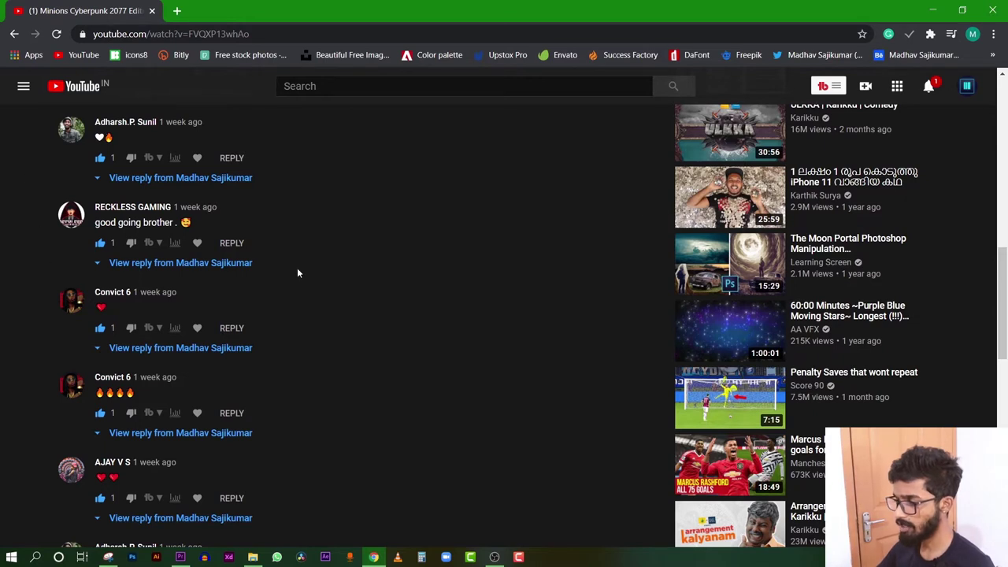
{"action": "left_click", "coordinate": [35, 558]}
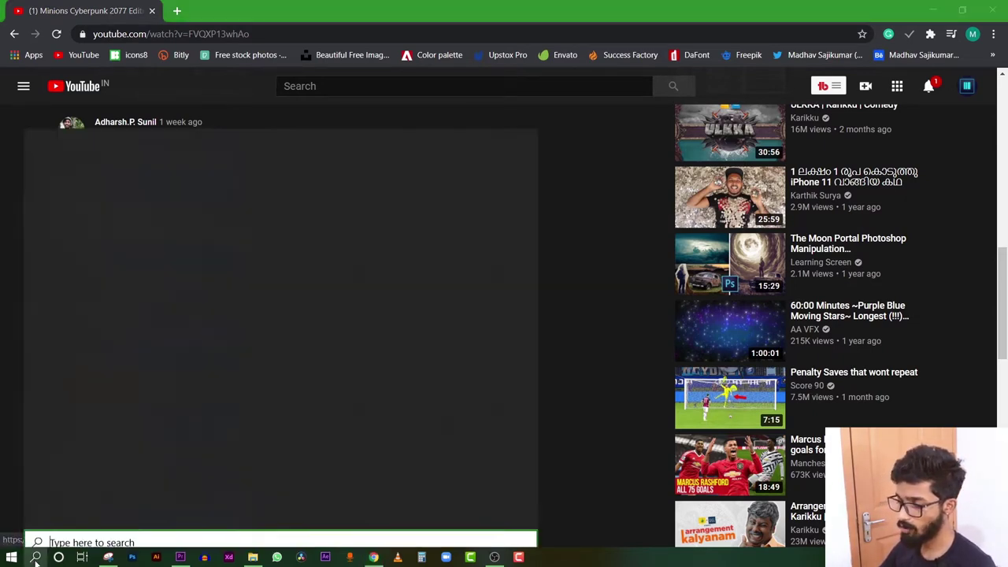
{"action": "type", "text": "sni"}
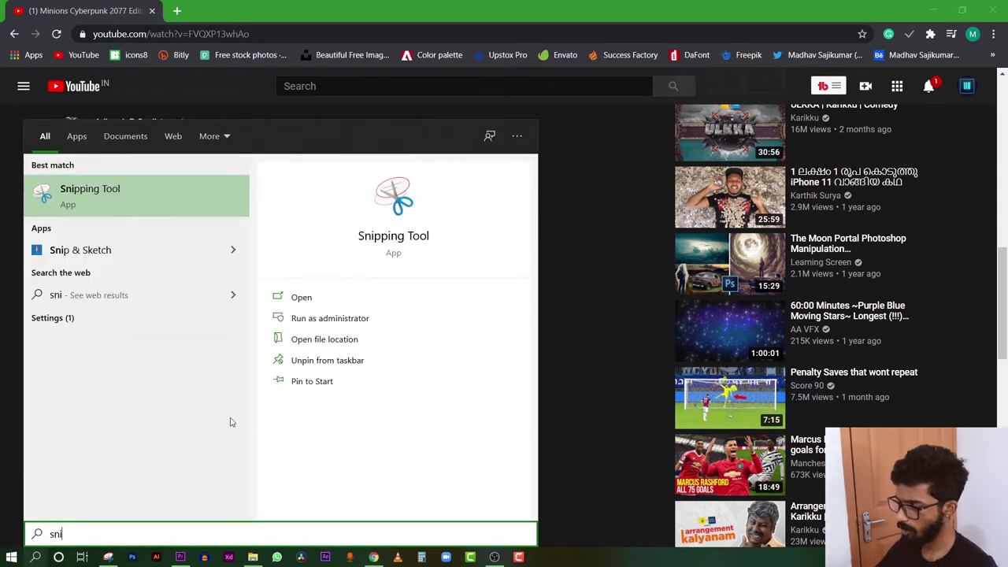
Launch Snipping Tool and make a first rough snip of the comments area
{"action": "left_click", "coordinate": [129, 214]}
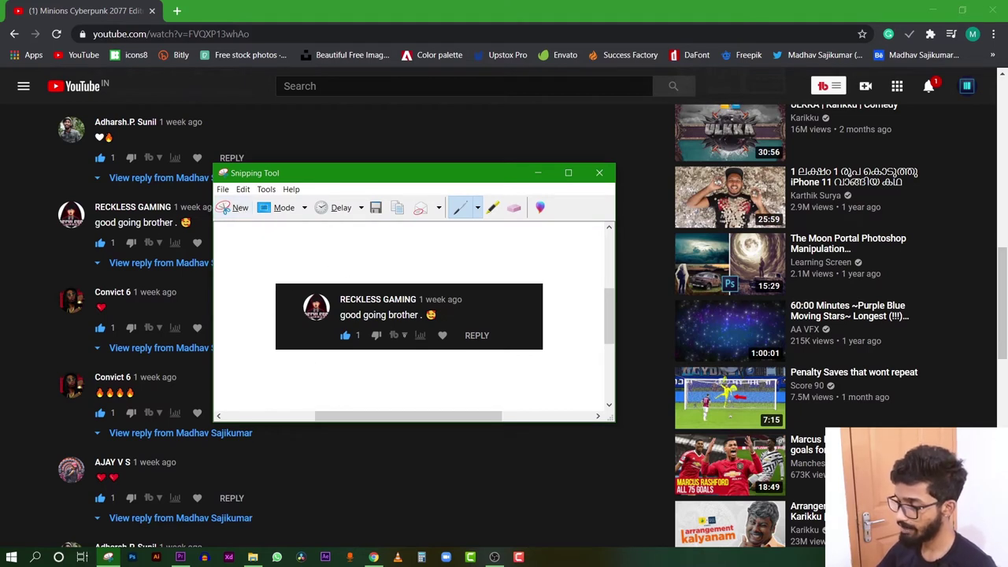
{"action": "left_click_drag", "start_coordinate": [277, 183], "coordinate": [386, 182]}
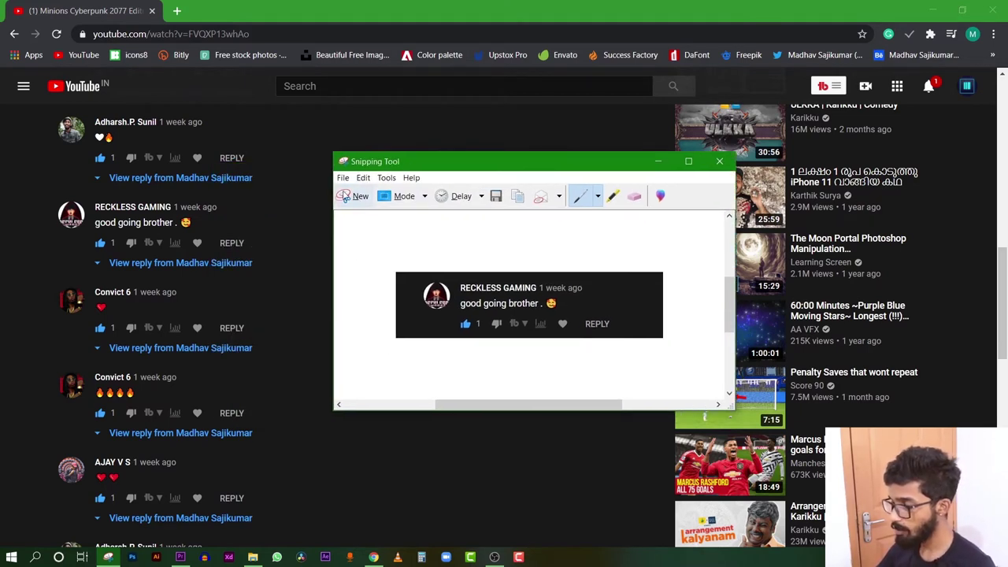
{"action": "left_click", "coordinate": [350, 197]}
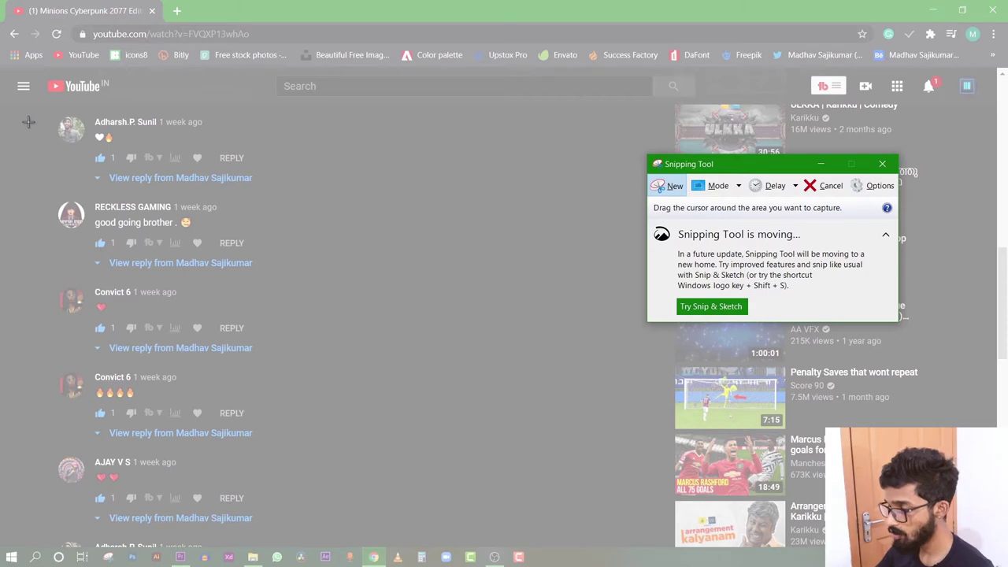
{"action": "left_click_drag", "start_coordinate": [28, 121], "coordinate": [263, 471]}
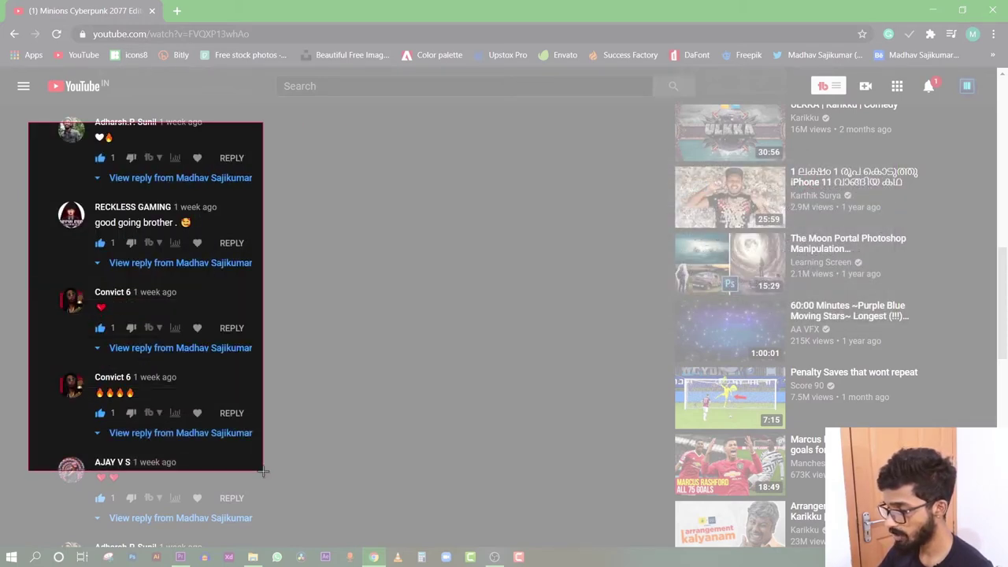
{"action": "mouse_move", "coordinate": [263, 472]}
{"action": "left_mouse_down"}
{"action": "mouse_move", "coordinate": [249, 382]}
{"action": "mouse_move", "coordinate": [286, 512]}
{"action": "left_mouse_up"}
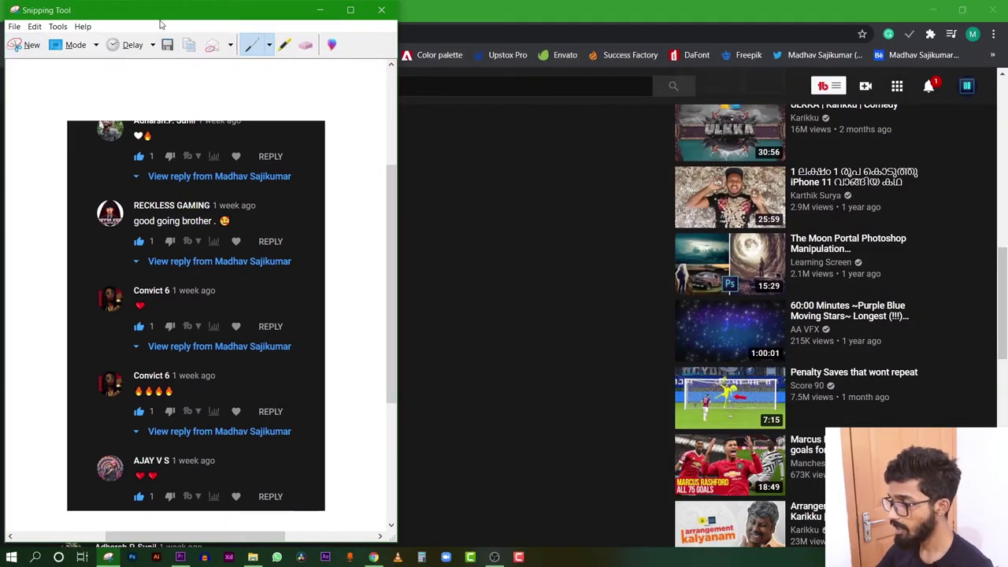
{"action": "left_click_drag", "start_coordinate": [169, 16], "coordinate": [658, 27]}
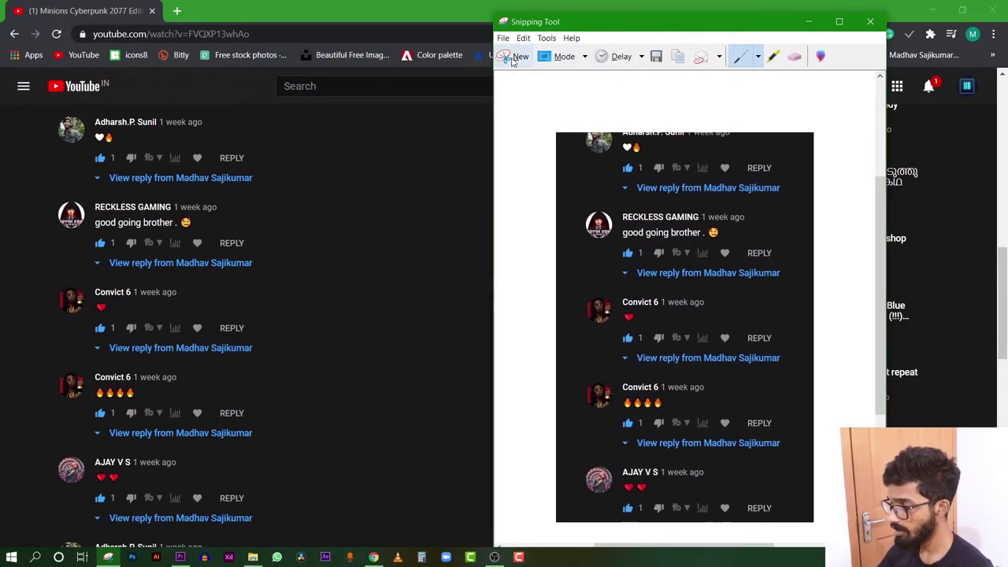
Snip just the 'good going brother' comment, then close Snipping Tool without saving
{"action": "left_click", "coordinate": [512, 60]}
{"action": "left_click_drag", "start_coordinate": [42, 189], "coordinate": [283, 253]}
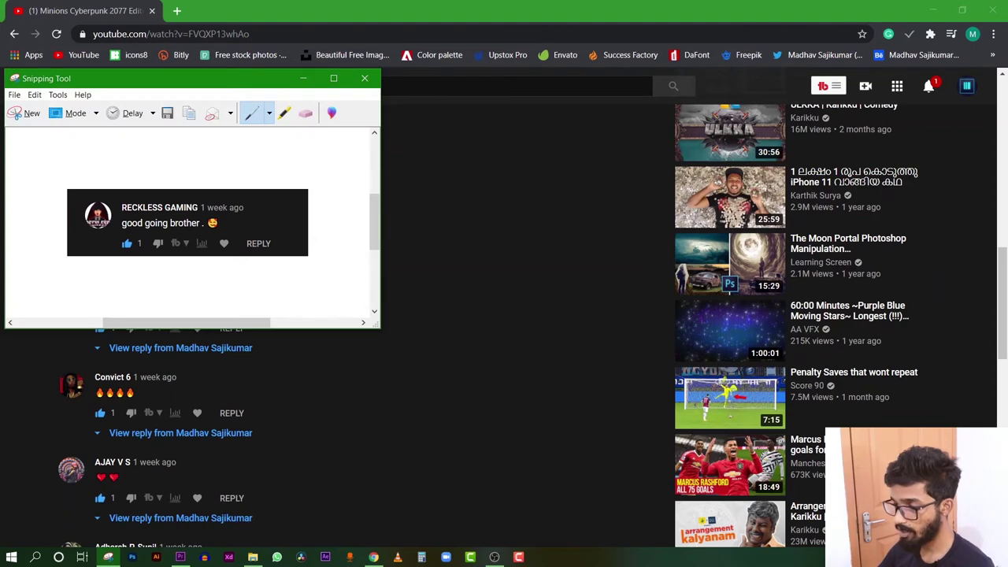
{"action": "left_click", "coordinate": [167, 114]}
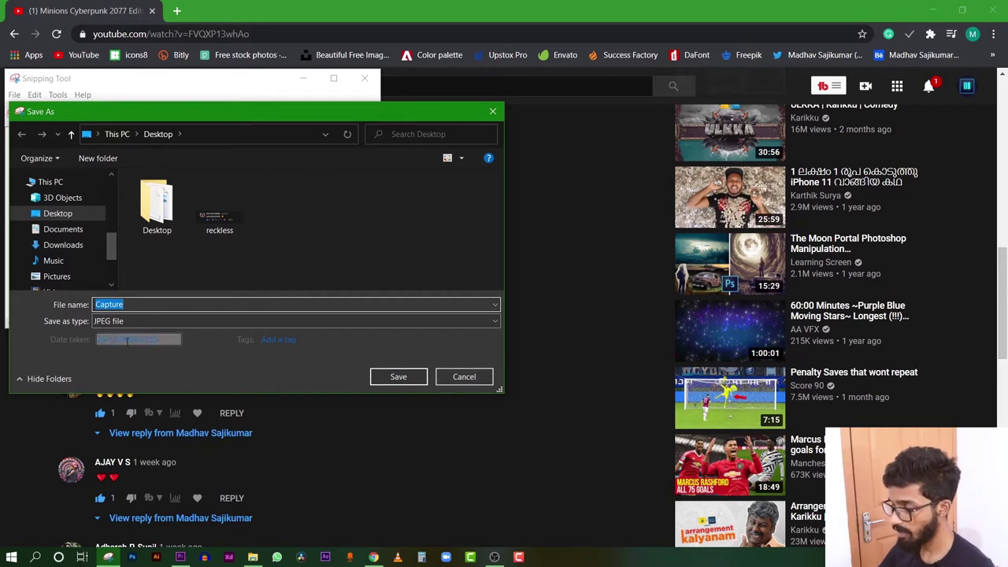
{"action": "left_click", "coordinate": [464, 376]}
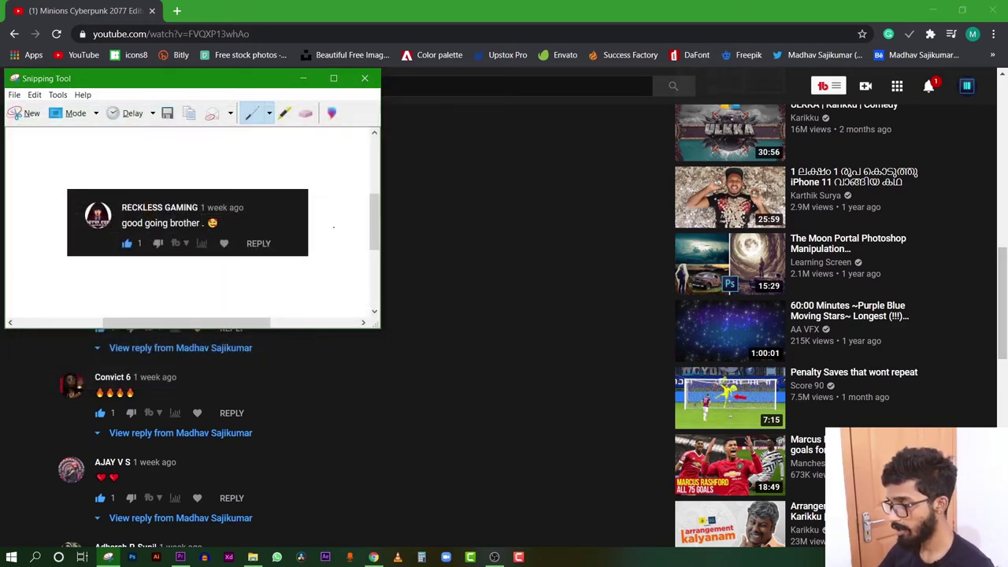
{"action": "left_click", "coordinate": [365, 78]}
{"action": "left_click", "coordinate": [249, 215]}
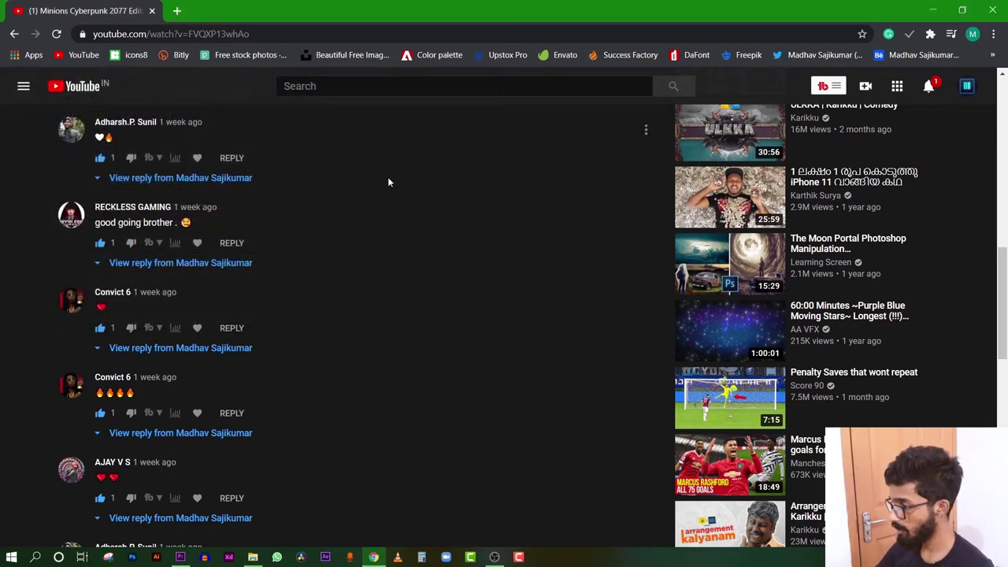
Back in Premiere, place reckless.JPG on track V2 above Godzila.mp4 and select it
{"action": "left_click", "coordinate": [931, 10]}
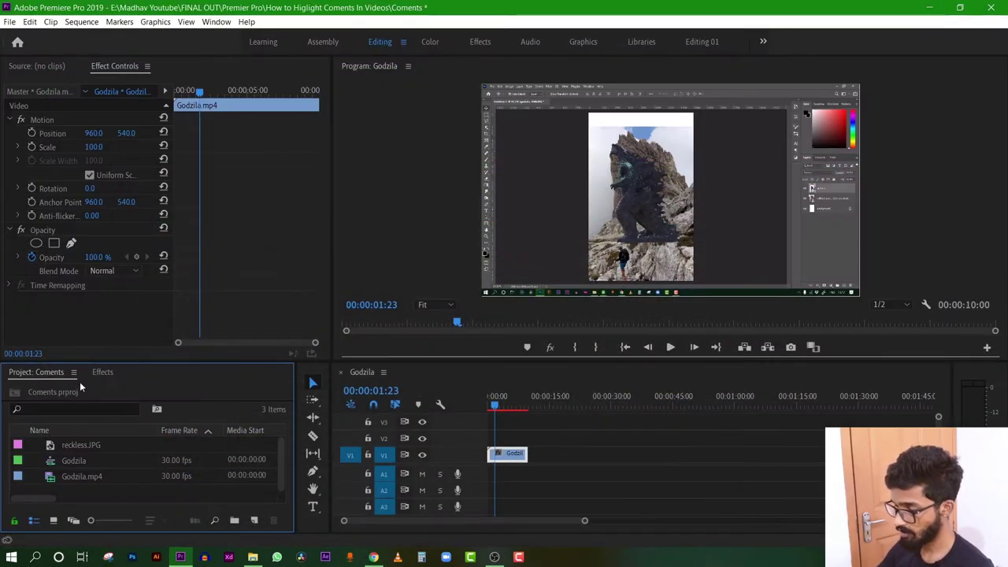
{"action": "mouse_move", "coordinate": [66, 445]}
{"action": "left_mouse_down"}
{"action": "mouse_move", "coordinate": [499, 446]}
{"action": "mouse_move", "coordinate": [493, 409]}
{"action": "left_mouse_up"}
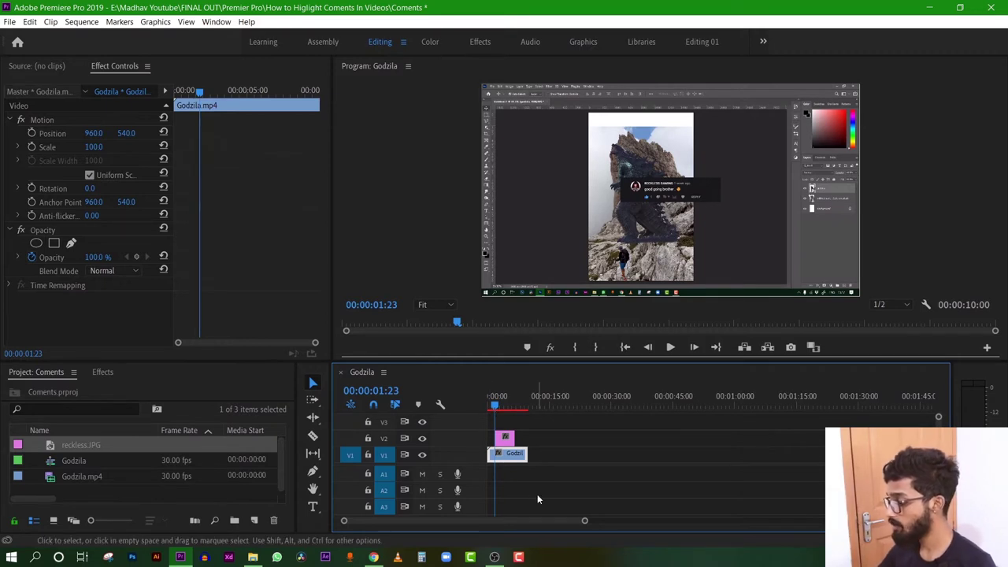
{"action": "left_click", "coordinate": [507, 439]}
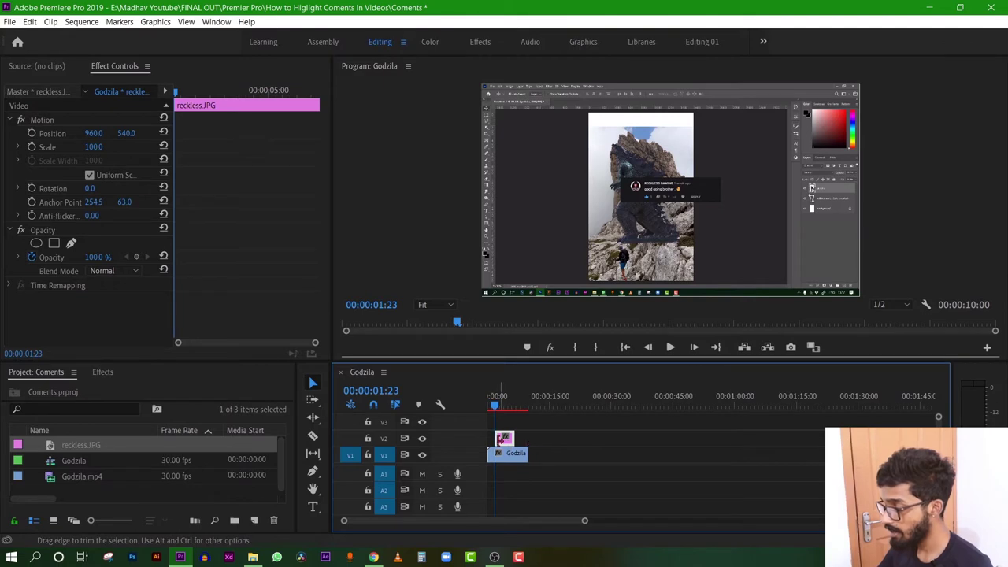
{"action": "left_click_drag", "start_coordinate": [592, 525], "coordinate": [431, 521]}
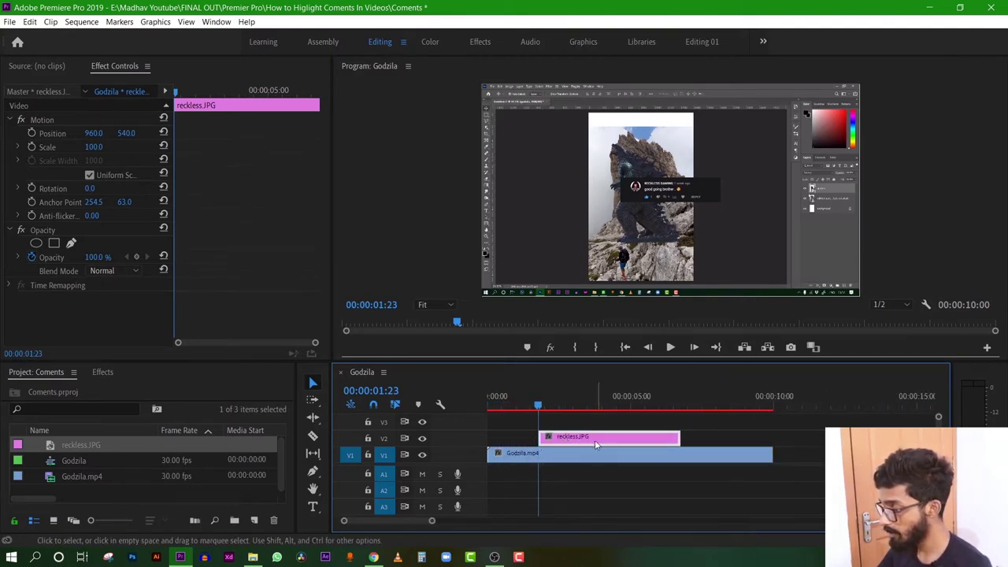
{"action": "left_click", "coordinate": [560, 405]}
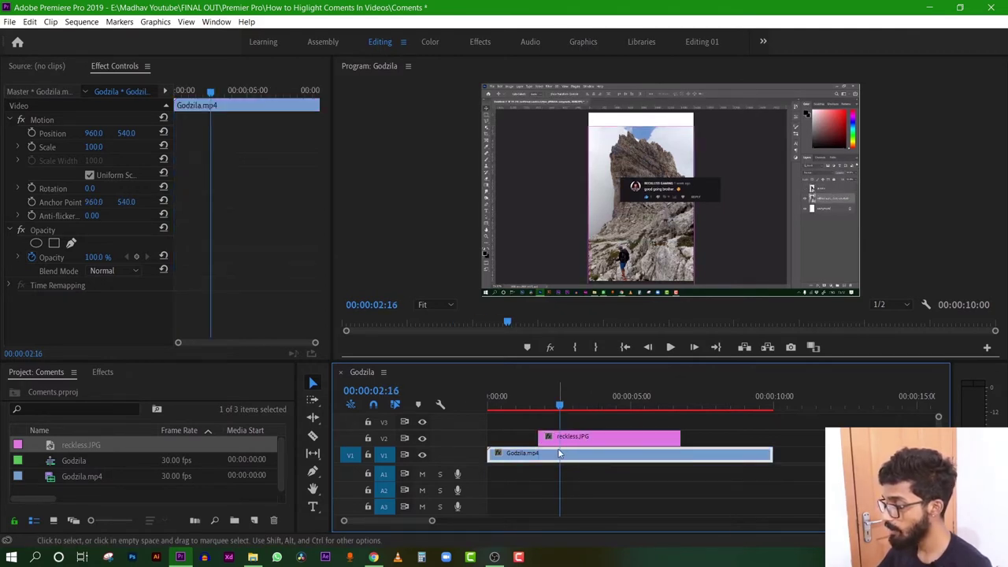
{"action": "left_click", "coordinate": [607, 439]}
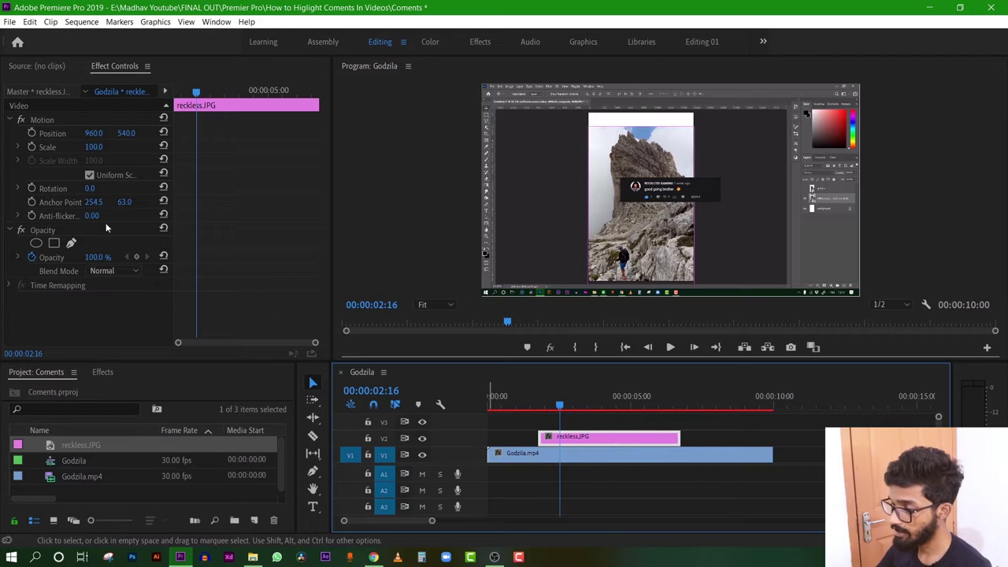
Scale the comment overlay to about 178 and scrub from the start to 4 seconds
{"action": "left_click_drag", "start_coordinate": [94, 146], "coordinate": [153, 146]}
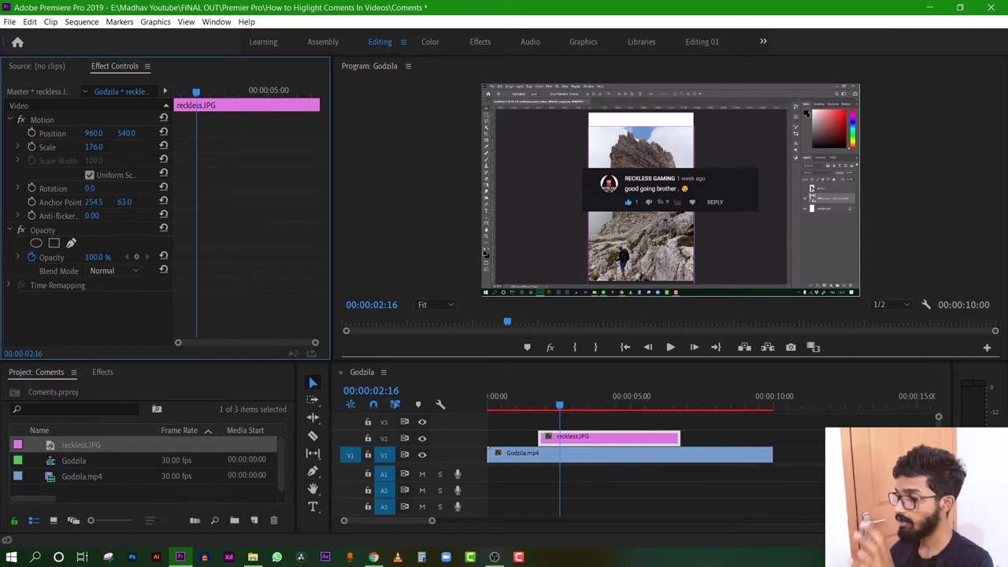
{"action": "left_click_drag", "start_coordinate": [153, 147], "coordinate": [154, 146]}
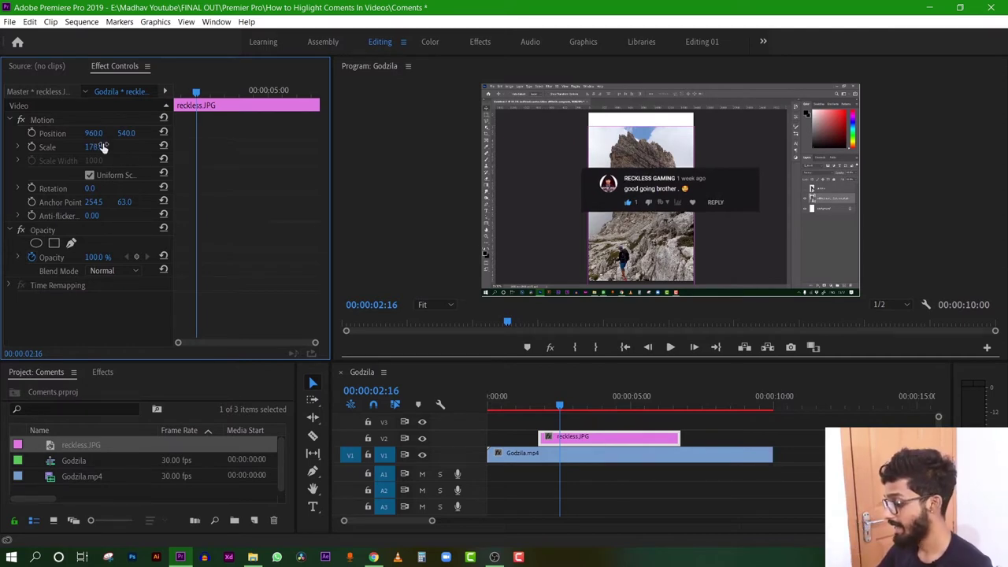
{"action": "left_click", "coordinate": [508, 461]}
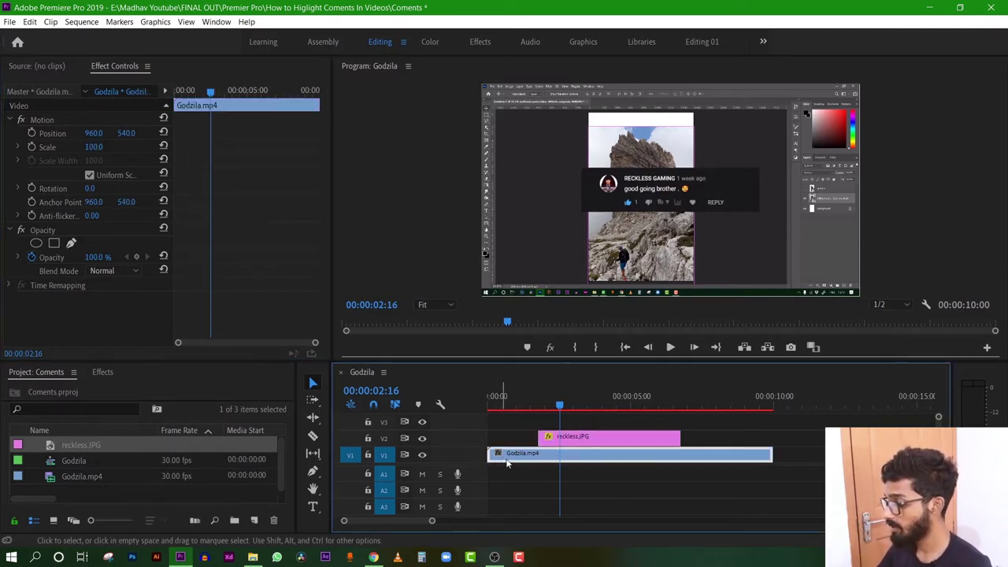
{"action": "key", "text": "Home"}
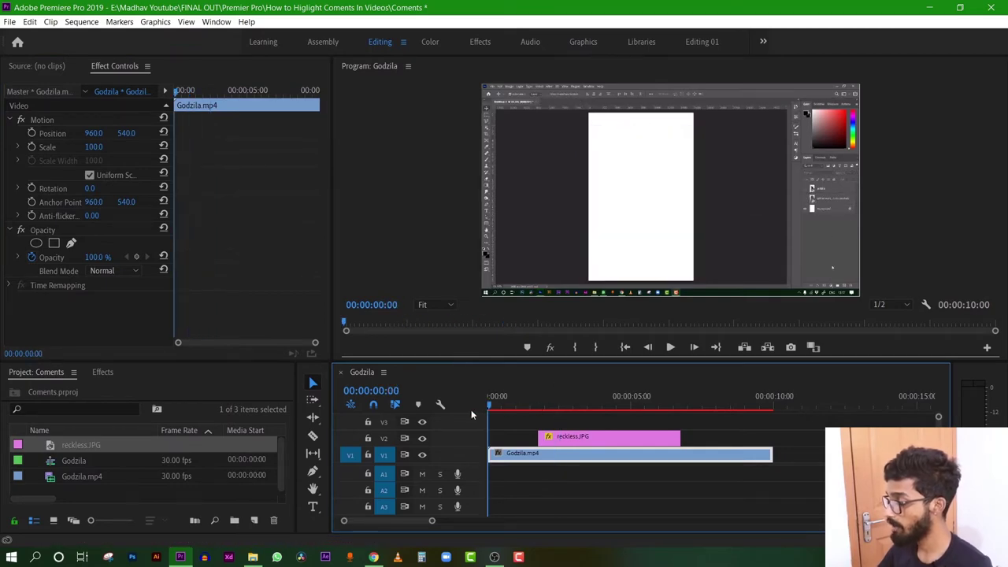
{"action": "left_click_drag", "start_coordinate": [496, 403], "coordinate": [613, 404]}
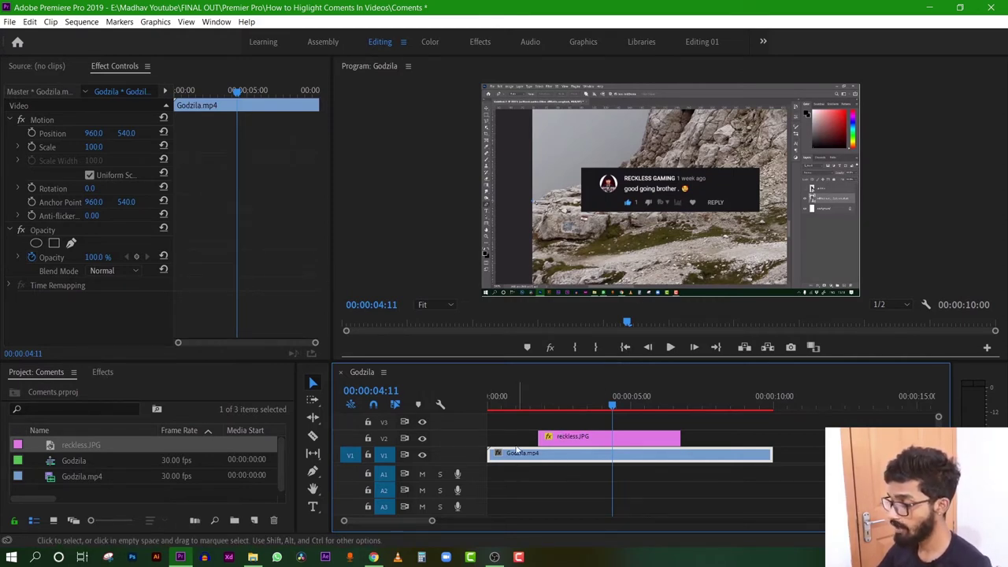
Search the Effects panel for 'blur' to locate Gaussian Blur
{"action": "left_click", "coordinate": [101, 373]}
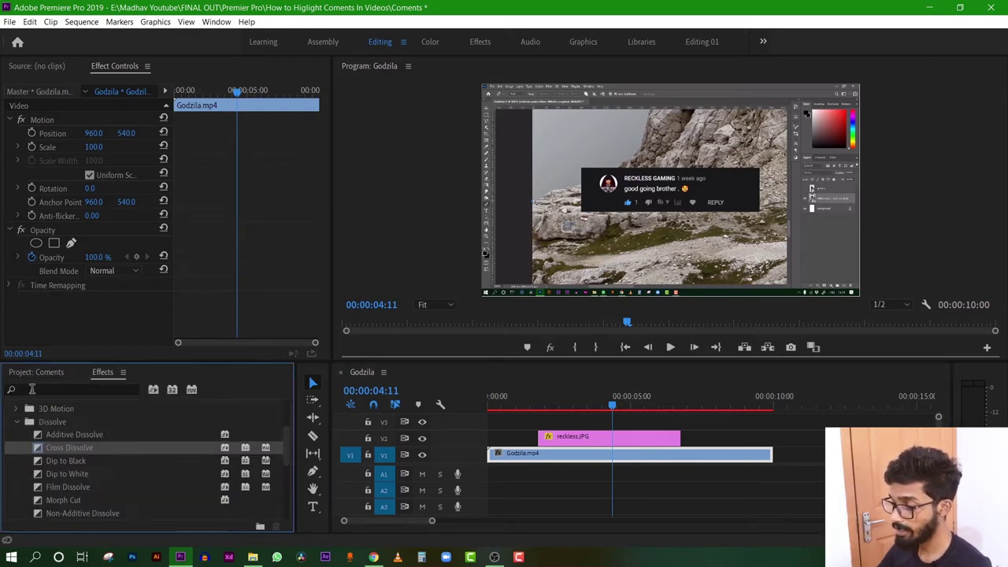
{"action": "left_click", "coordinate": [44, 387]}
{"action": "type", "text": "blur"}
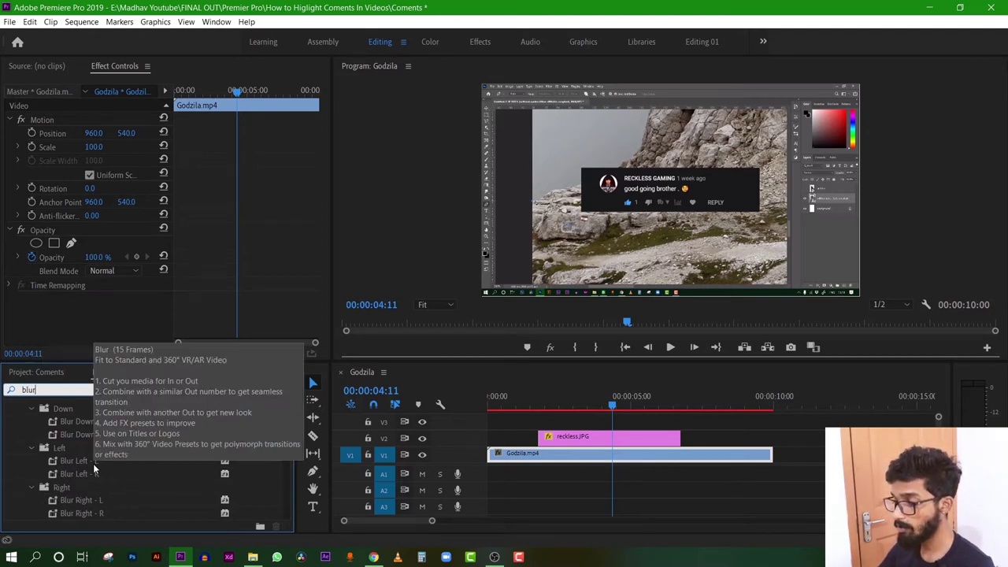
{"action": "scroll", "coordinate": [93, 466], "scroll_direction": "down", "scroll_amount": 3}
{"action": "scroll", "coordinate": [95, 474], "scroll_direction": "down", "scroll_amount": 2}
{"action": "scroll", "coordinate": [70, 468], "scroll_direction": "down", "scroll_amount": 2}
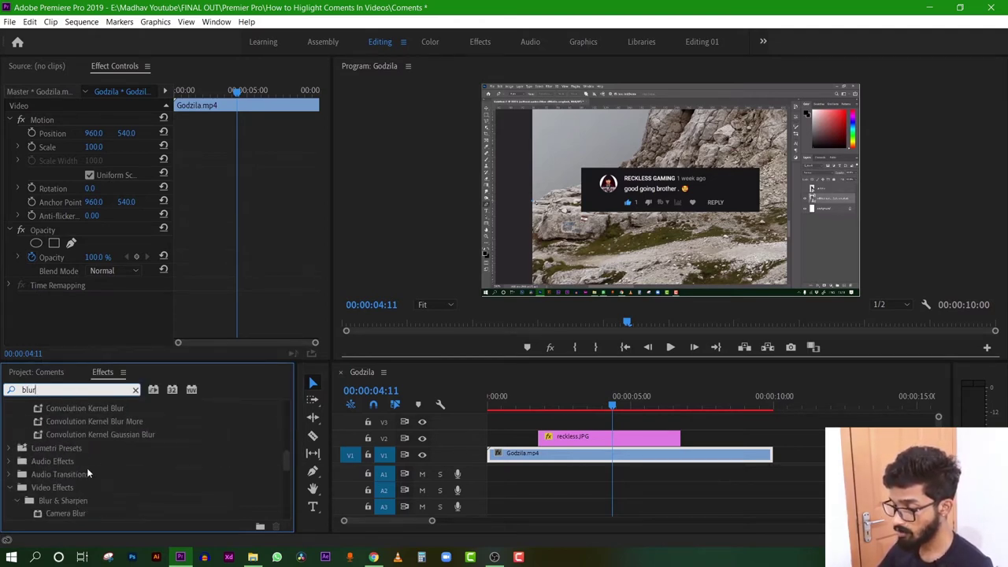
{"action": "scroll", "coordinate": [87, 468], "scroll_direction": "down", "scroll_amount": 2}
{"action": "scroll", "coordinate": [126, 474], "scroll_direction": "down", "scroll_amount": 2}
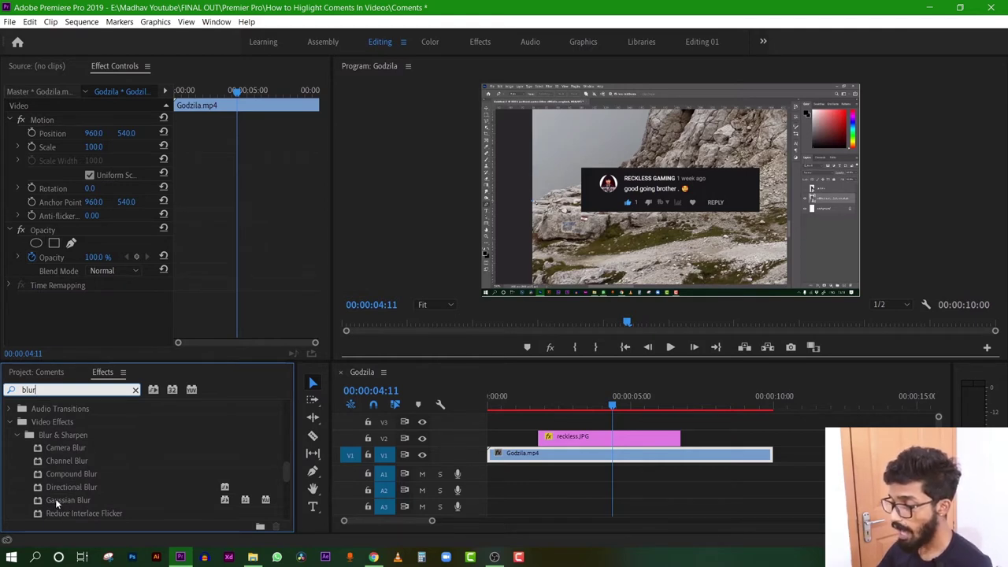
Drag Gaussian Blur onto the Godzila.mp4 clip
{"action": "left_click", "coordinate": [90, 501]}
{"action": "left_click_drag", "start_coordinate": [91, 501], "coordinate": [511, 456]}
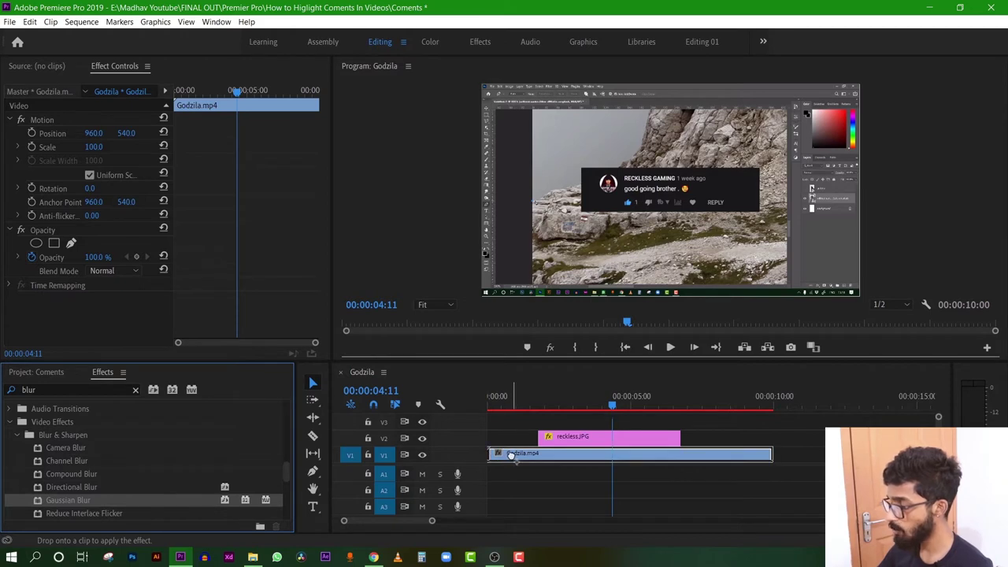
{"action": "left_click_drag", "start_coordinate": [511, 456], "coordinate": [524, 457]}
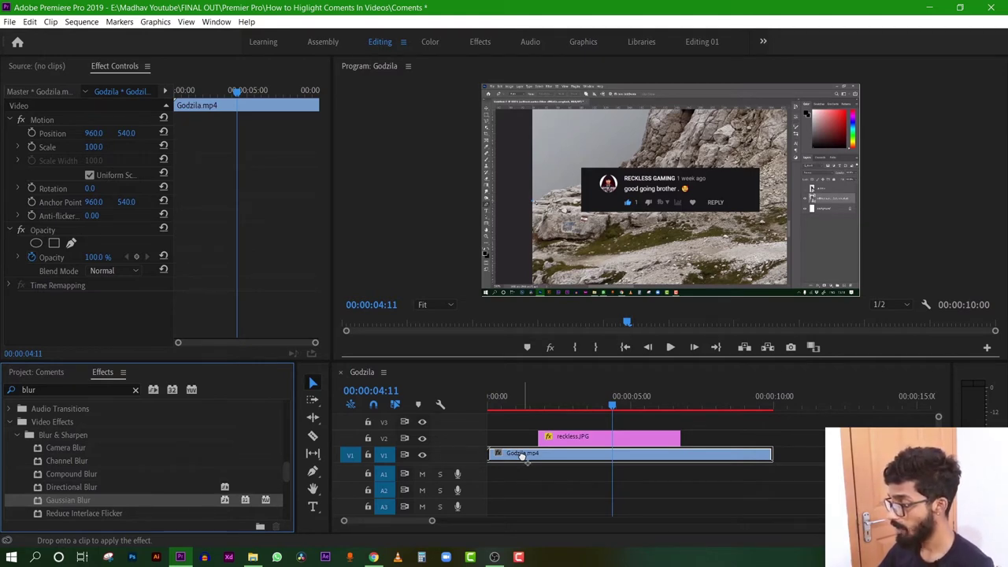
{"action": "left_click_drag", "start_coordinate": [523, 457], "coordinate": [524, 456]}
{"action": "mouse_move", "coordinate": [615, 404]}
{"action": "left_mouse_down"}
{"action": "mouse_move", "coordinate": [565, 407]}
{"action": "mouse_move", "coordinate": [582, 406]}
{"action": "left_mouse_up"}
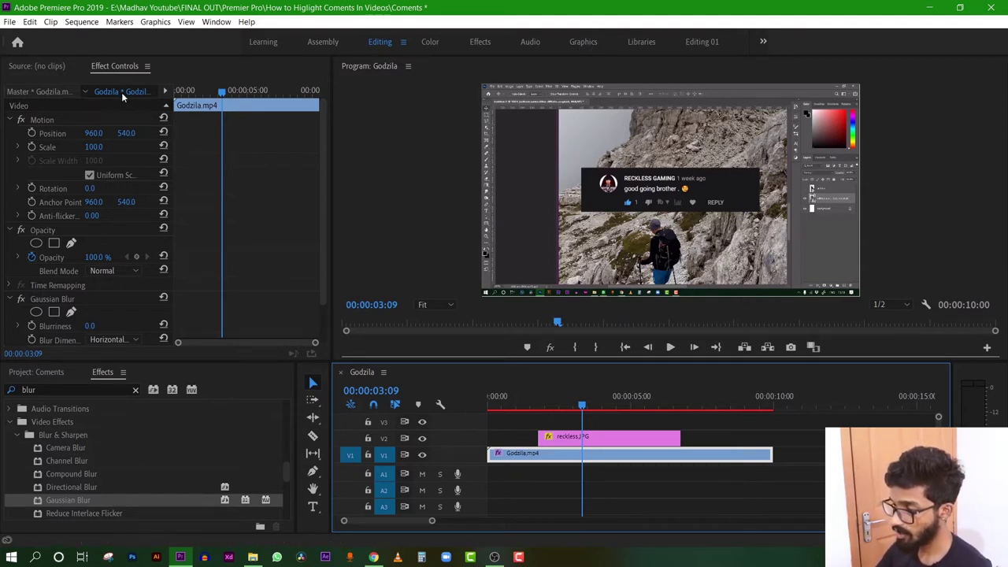
Set Gaussian Blur Blurriness to 150 and enable Repeat Edge Pixels on the footage
{"action": "scroll", "coordinate": [65, 173], "scroll_direction": "down", "scroll_amount": 2}
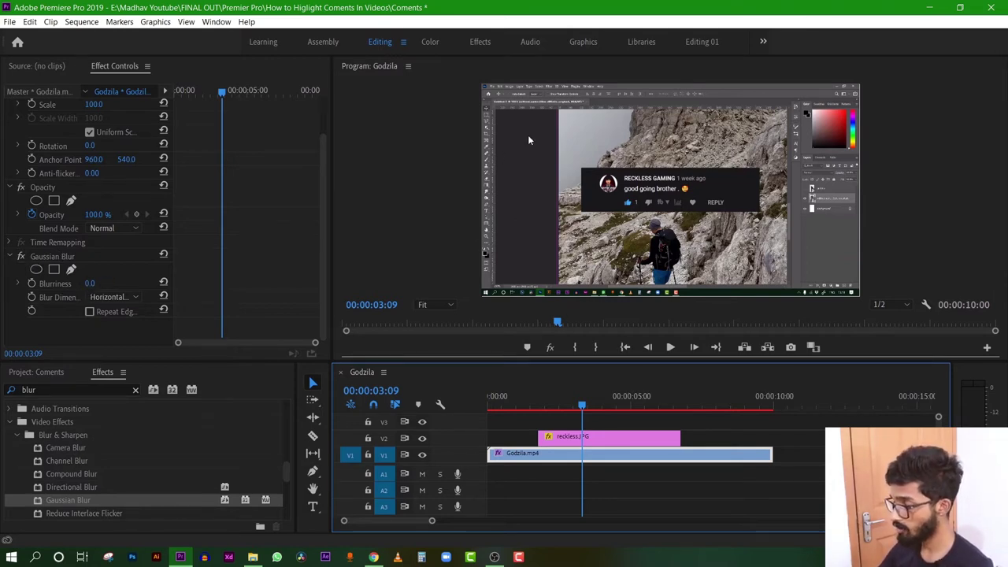
{"action": "left_click", "coordinate": [92, 290]}
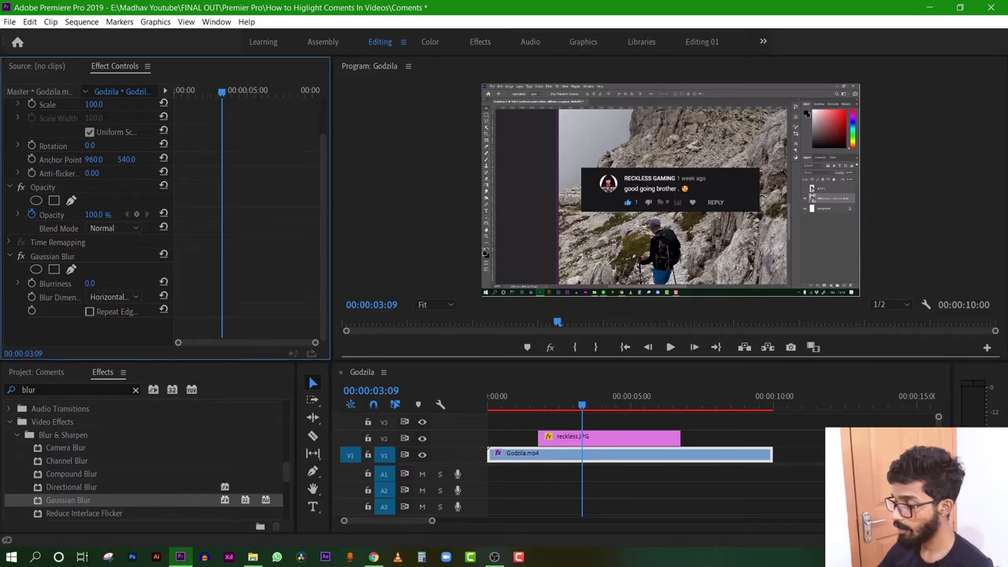
{"action": "left_click_drag", "start_coordinate": [90, 283], "coordinate": [165, 282]}
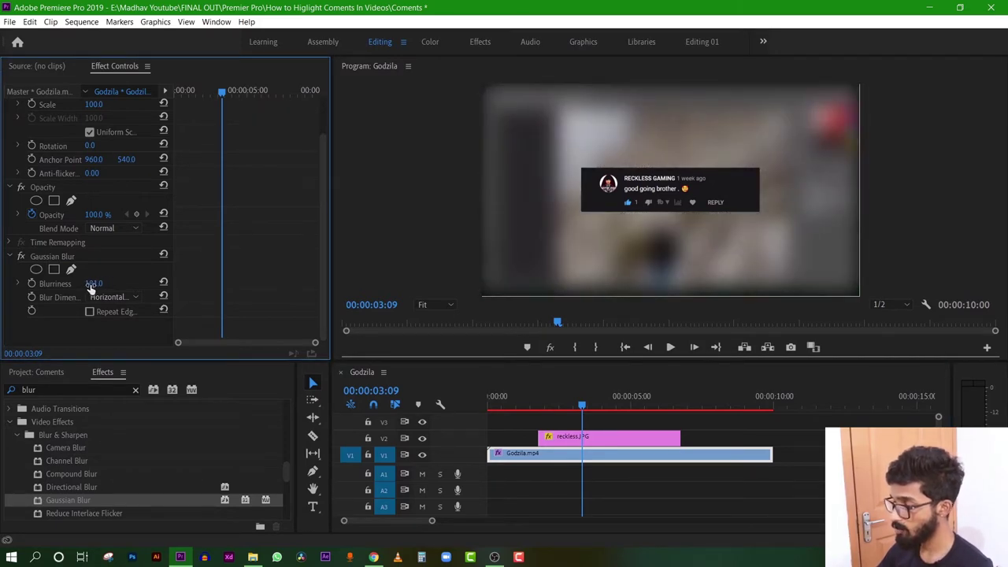
{"action": "left_click", "coordinate": [101, 283]}
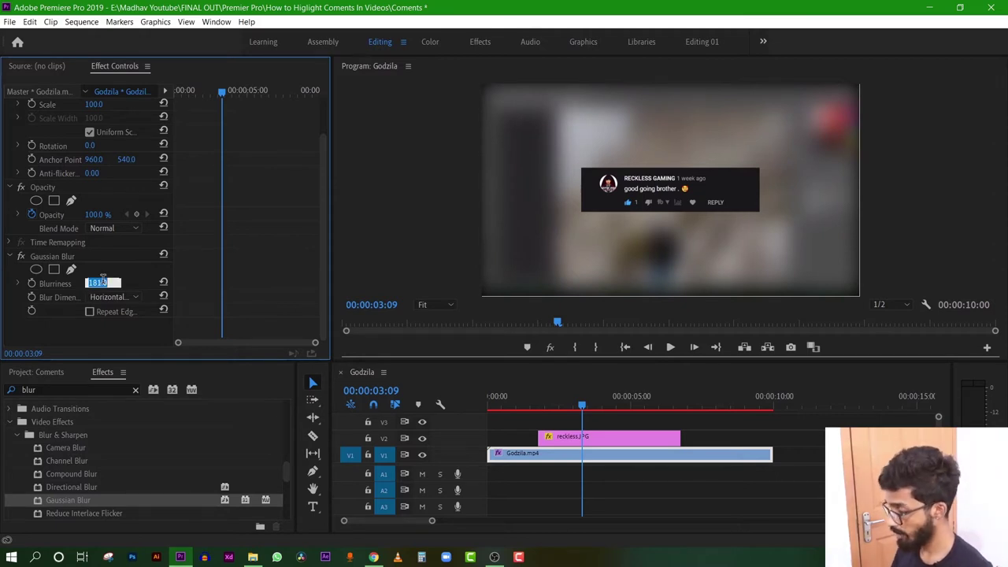
{"action": "type", "text": "150"}
{"action": "key", "text": "Return"}
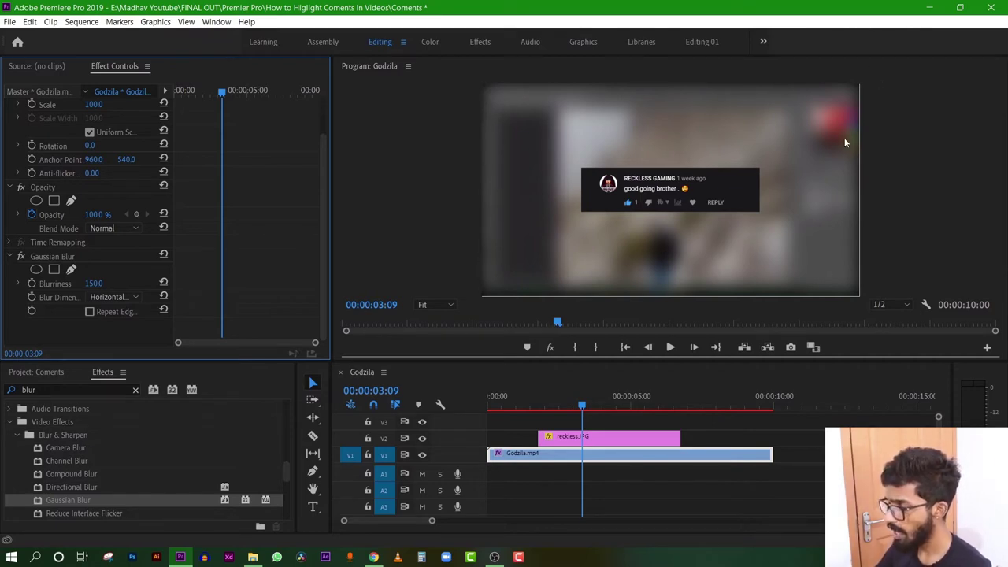
{"action": "left_click", "coordinate": [89, 312]}
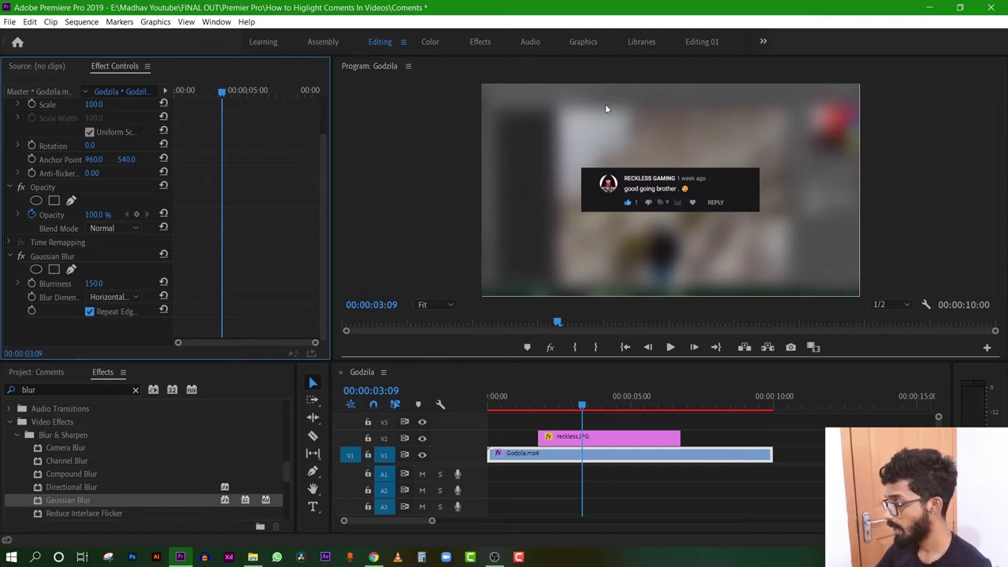
Play back the blurred footage, park around 2 seconds, and select the reckless.JPG clip
{"action": "left_click_drag", "start_coordinate": [580, 405], "coordinate": [539, 415]}
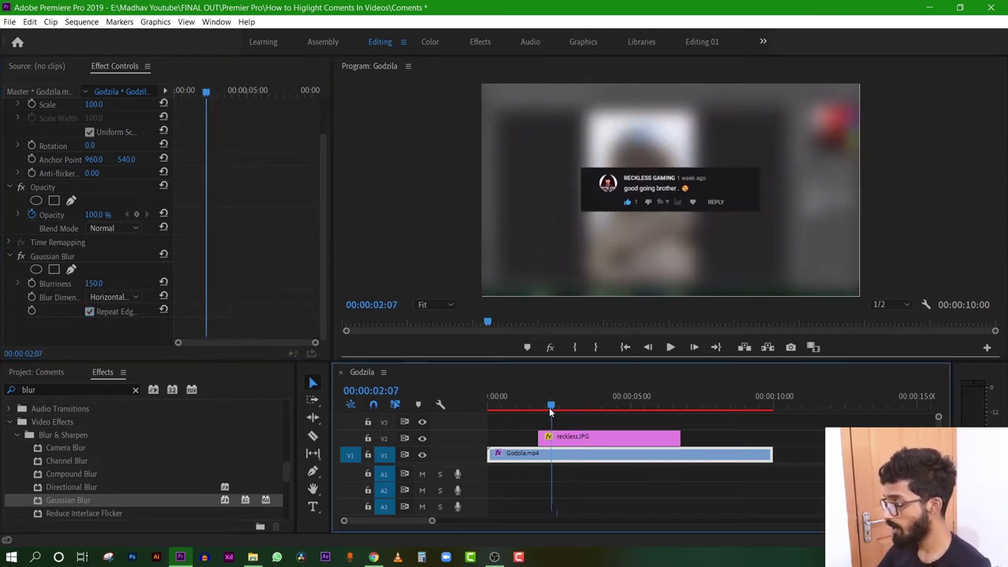
{"action": "key", "text": "space"}
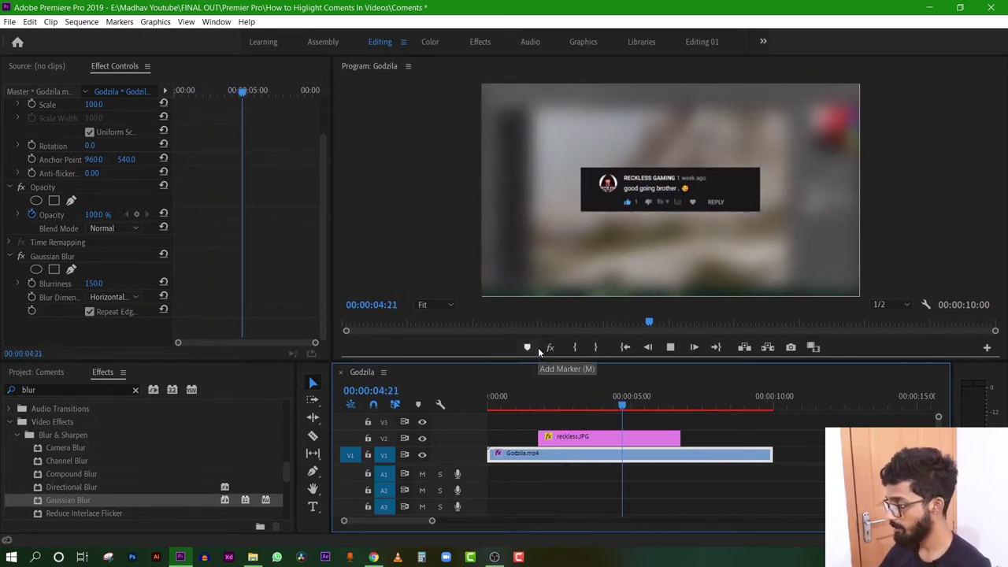
{"action": "key", "text": "space"}
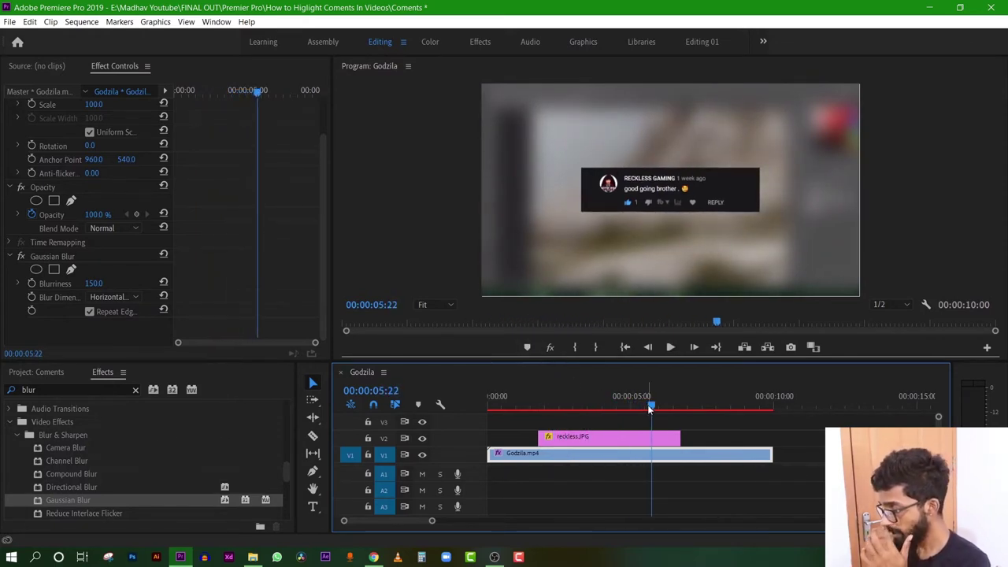
{"action": "left_click_drag", "start_coordinate": [636, 407], "coordinate": [562, 409]}
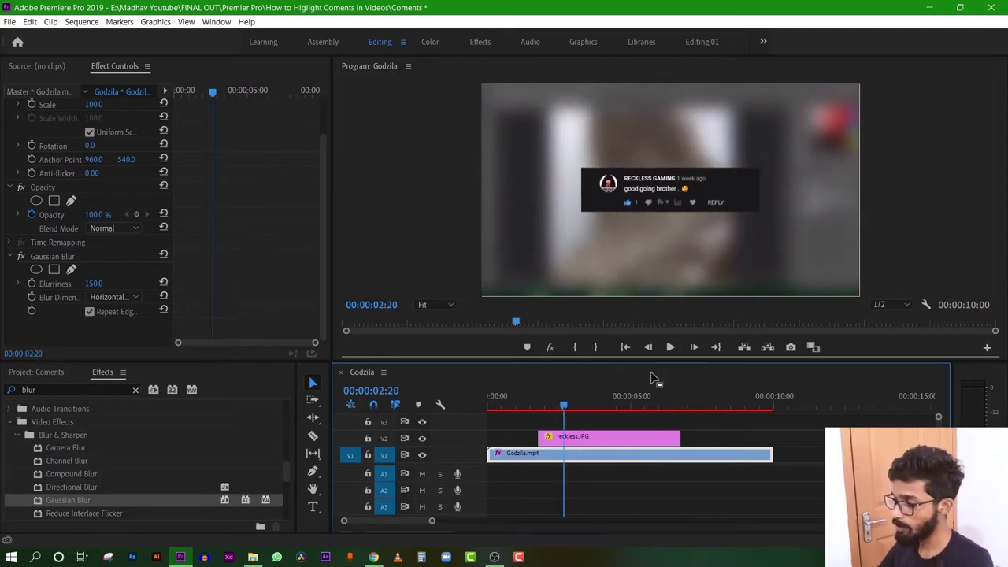
{"action": "left_click", "coordinate": [631, 438]}
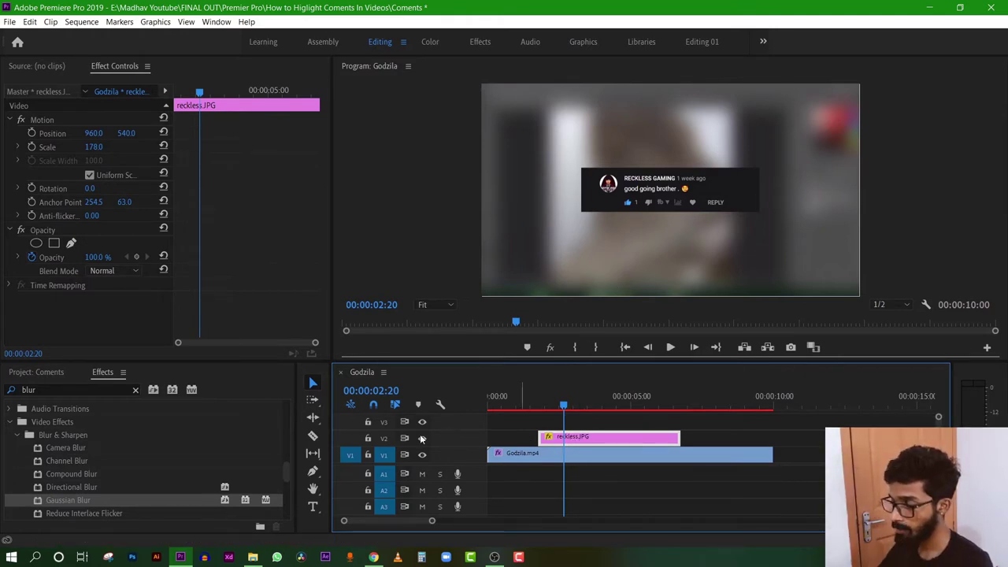
Search the effects for 'drop' and apply Drop Shadow to the reckless.JPG clip
{"action": "left_click", "coordinate": [136, 390]}
{"action": "left_click", "coordinate": [68, 389]}
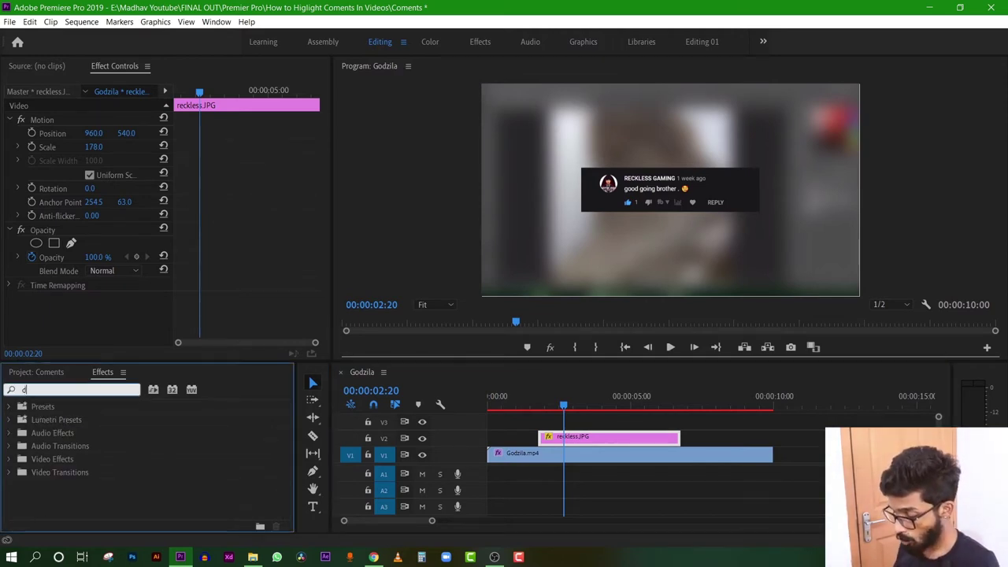
{"action": "type", "text": "drop"}
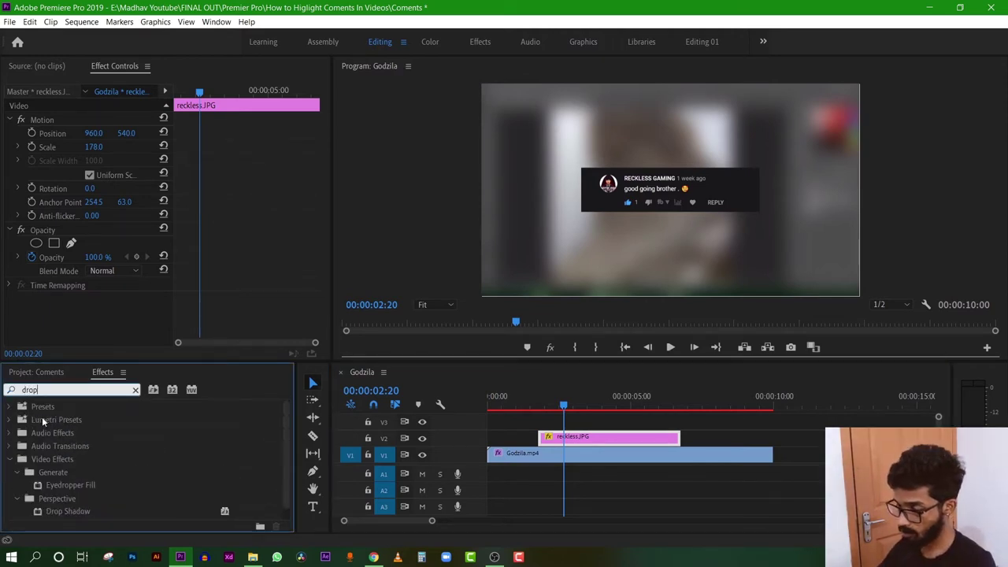
{"action": "scroll", "coordinate": [67, 466], "scroll_direction": "down", "scroll_amount": 1}
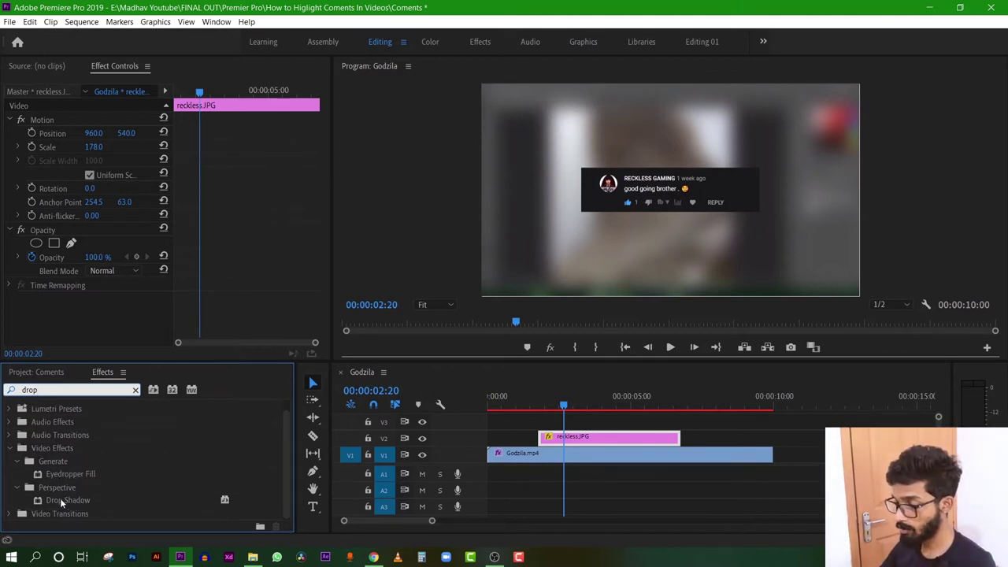
{"action": "left_click_drag", "start_coordinate": [43, 499], "coordinate": [574, 442]}
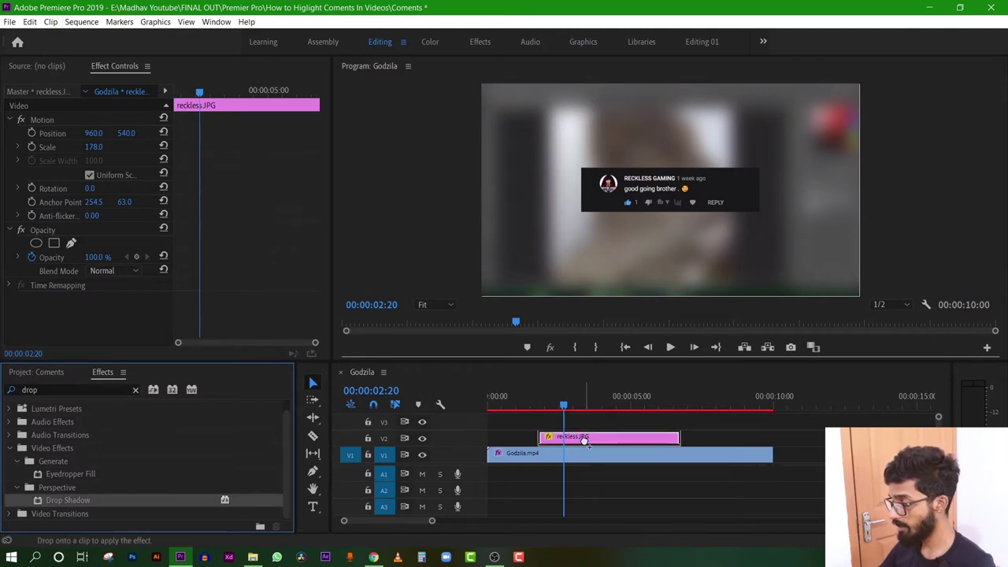
{"action": "left_click_drag", "start_coordinate": [573, 442], "coordinate": [583, 439]}
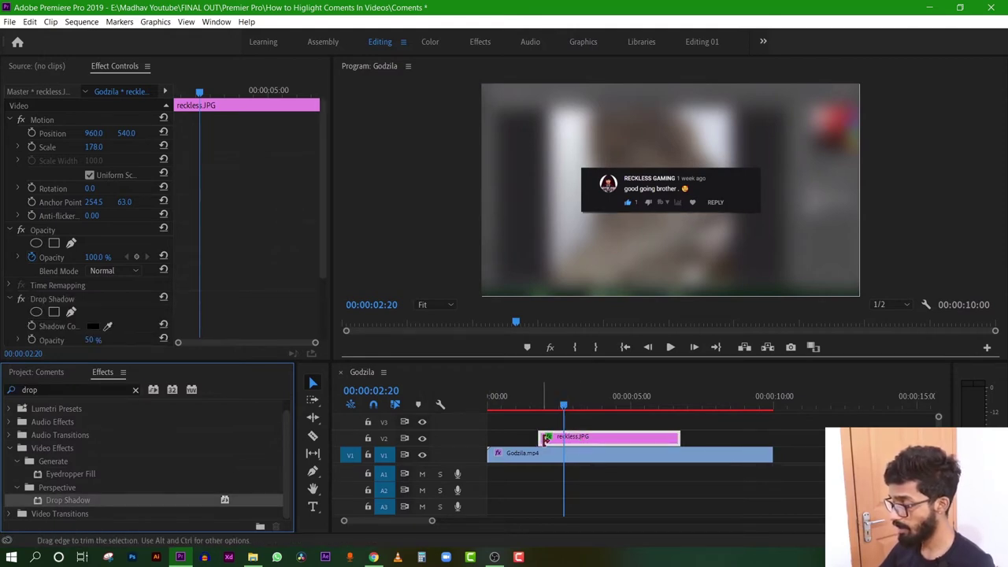
Check Effect Controls for Godzila.mp4 and reckless.JPG, showing the default Drop Shadow
{"action": "left_click", "coordinate": [465, 405]}
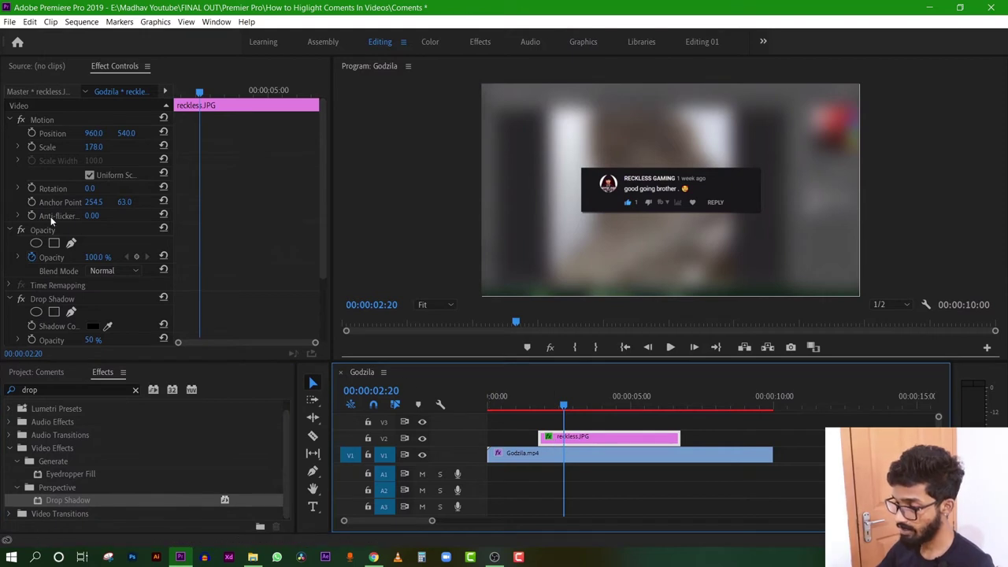
{"action": "scroll", "coordinate": [199, 191], "scroll_direction": "down", "scroll_amount": 3}
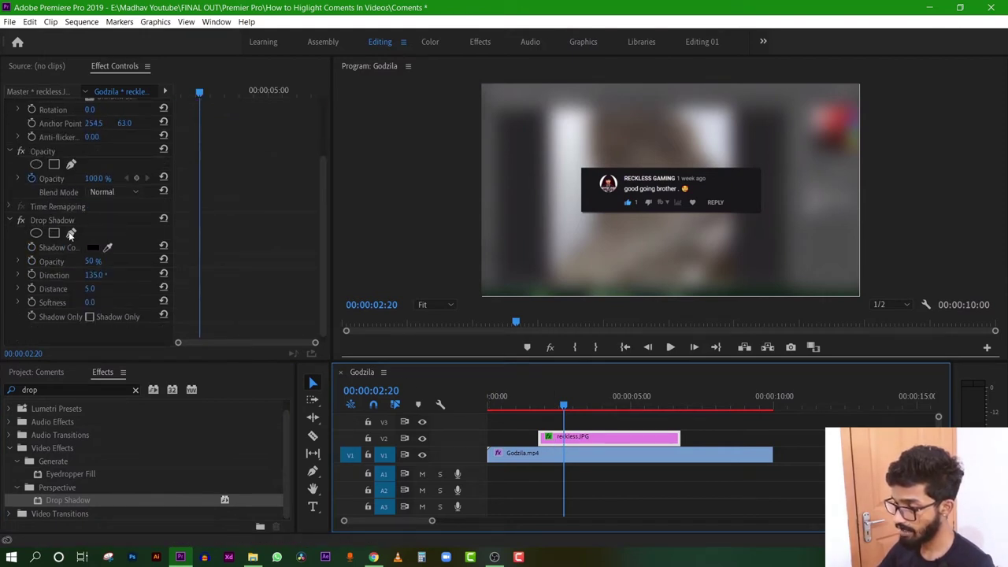
{"action": "left_click", "coordinate": [523, 454]}
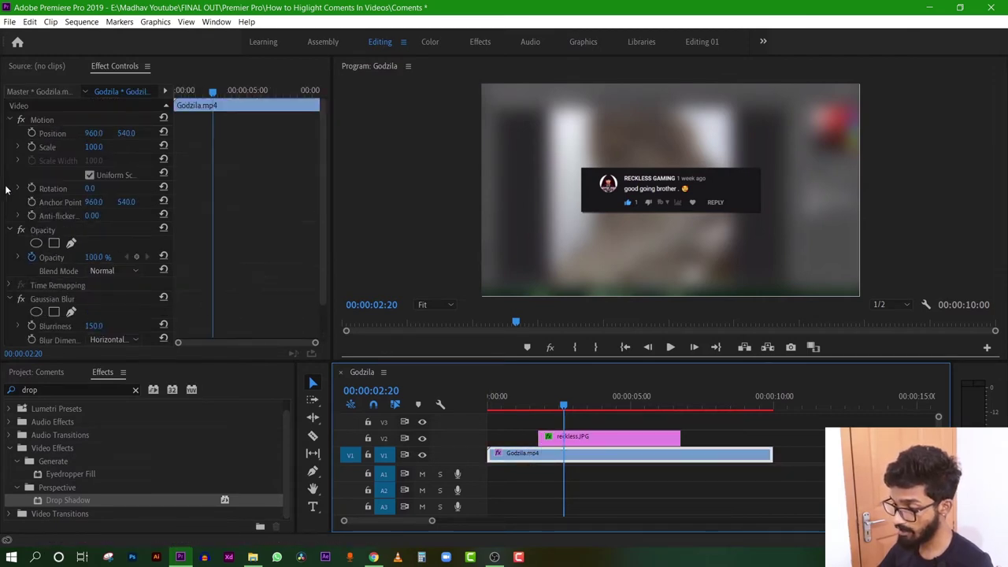
{"action": "scroll", "coordinate": [56, 241], "scroll_direction": "down", "scroll_amount": 2}
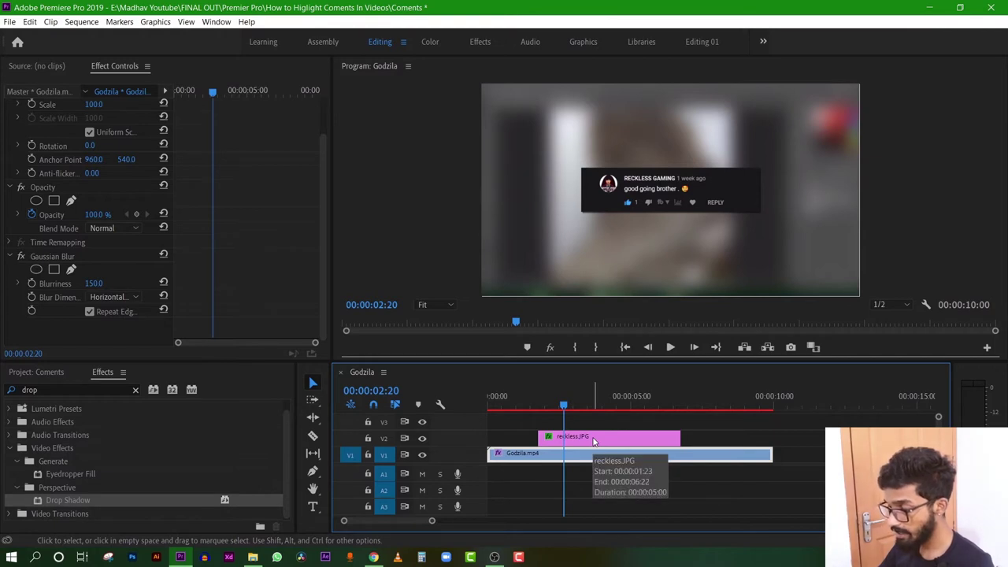
{"action": "left_click", "coordinate": [595, 439]}
{"action": "scroll", "coordinate": [70, 232], "scroll_direction": "down", "scroll_amount": 3}
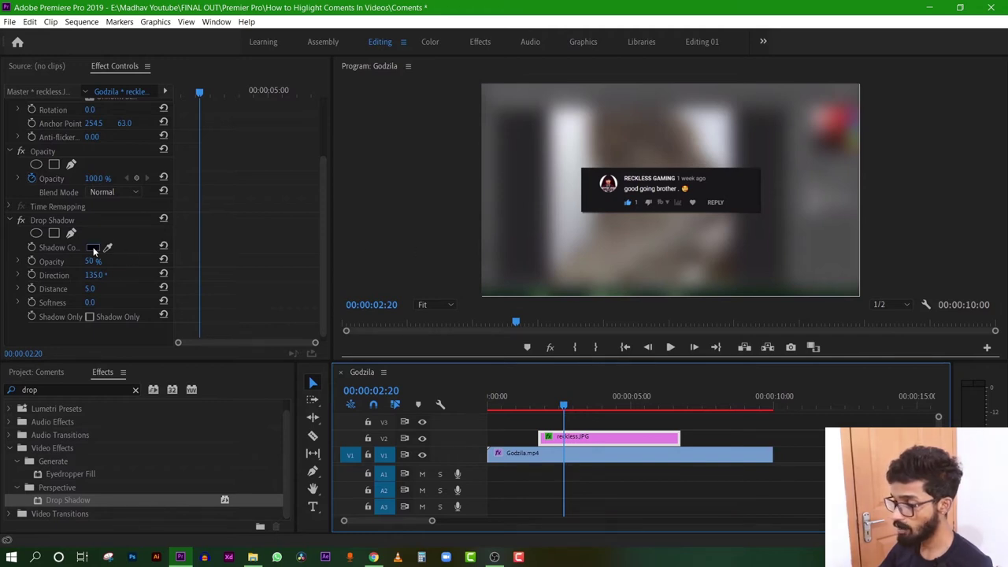
Set the Drop Shadow colour to cyan 00F2FF and its opacity to 100%
{"action": "left_click", "coordinate": [92, 248]}
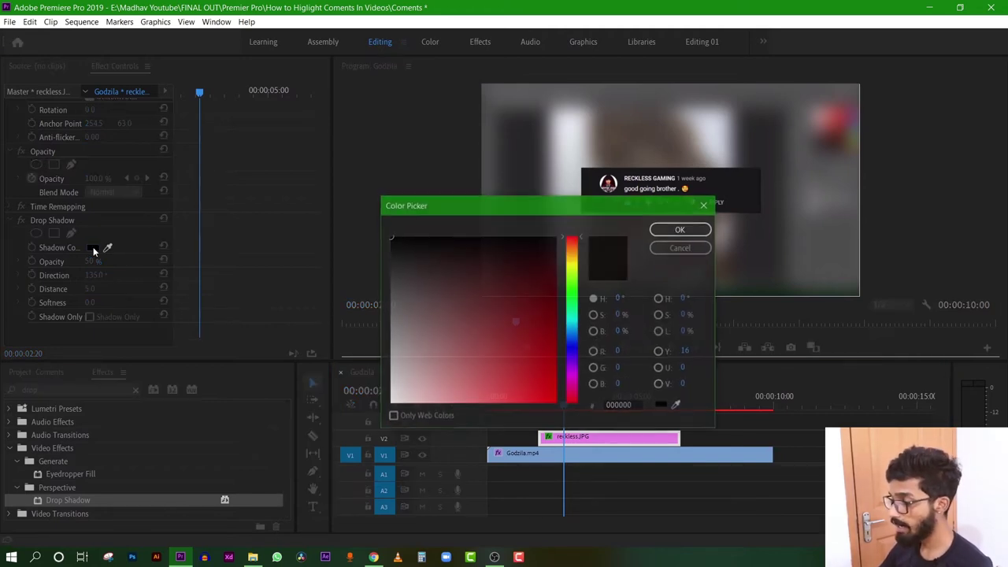
{"action": "left_click", "coordinate": [575, 323]}
{"action": "left_click", "coordinate": [555, 402]}
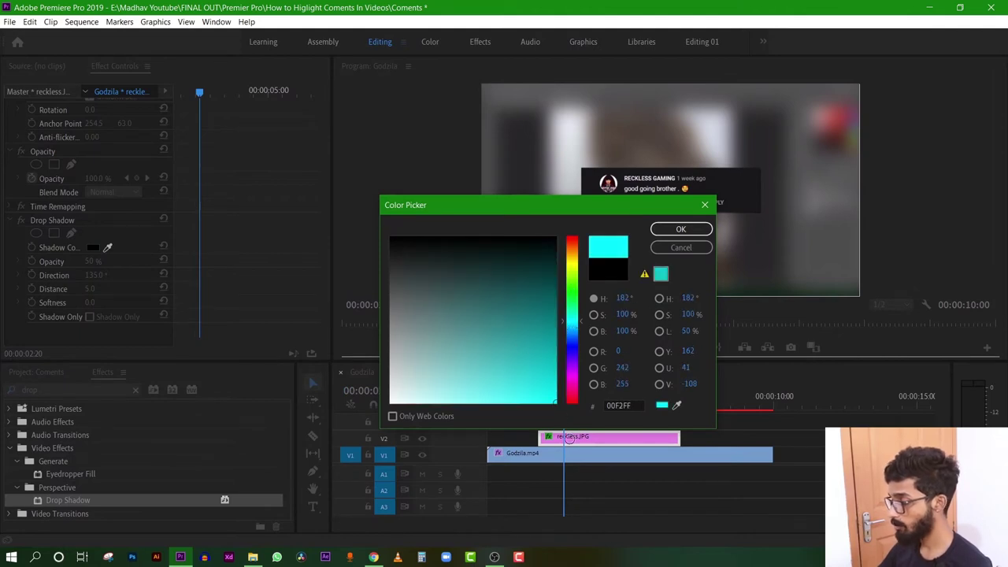
{"action": "left_click", "coordinate": [668, 231]}
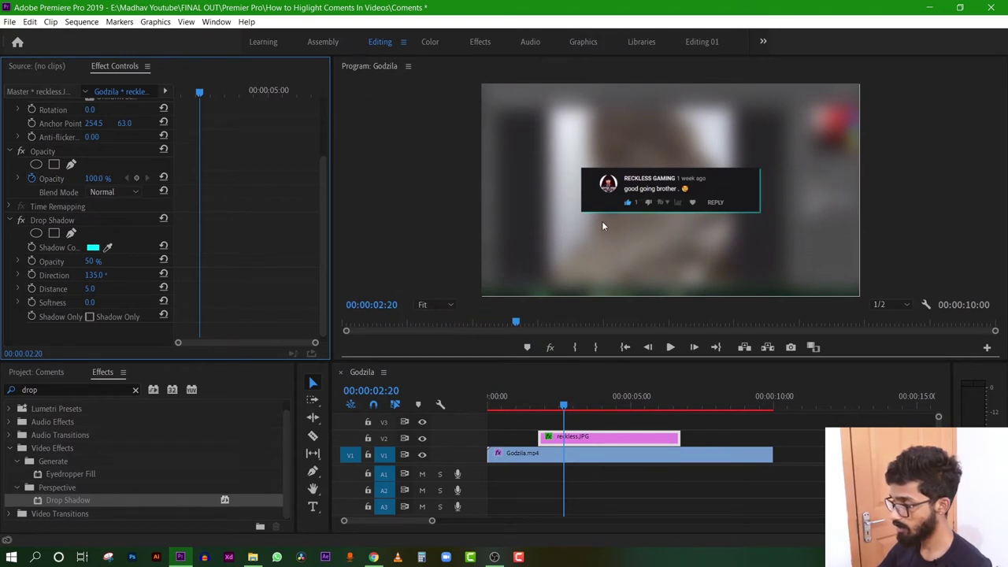
{"action": "left_click", "coordinate": [90, 261]}
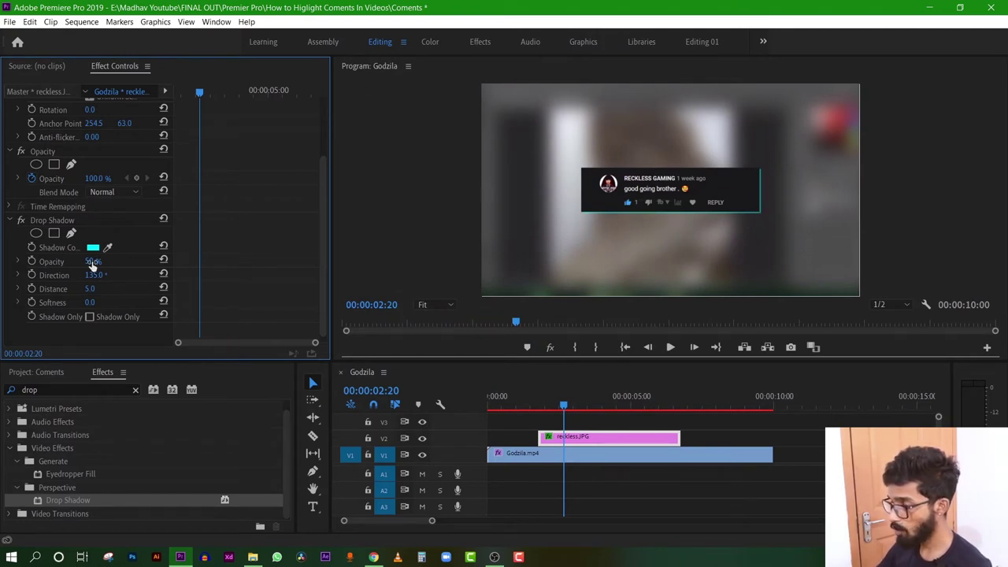
{"action": "type", "text": "100"}
{"action": "key", "text": "Return"}
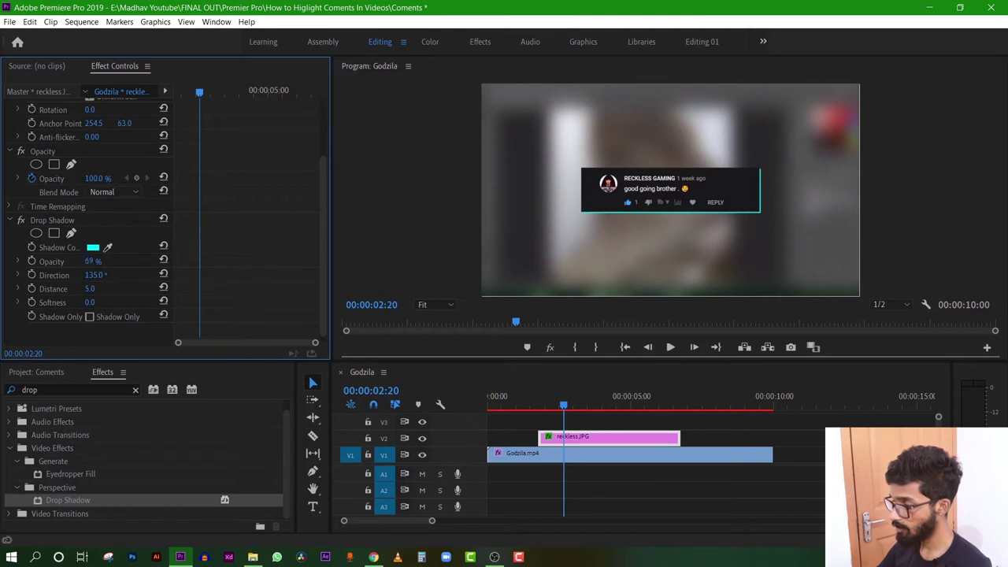
{"action": "mouse_move", "coordinate": [93, 261]}
{"action": "left_mouse_down"}
{"action": "mouse_move", "coordinate": [80, 288]}
{"action": "mouse_move", "coordinate": [149, 275]}
{"action": "mouse_move", "coordinate": [78, 275]}
{"action": "left_mouse_up"}
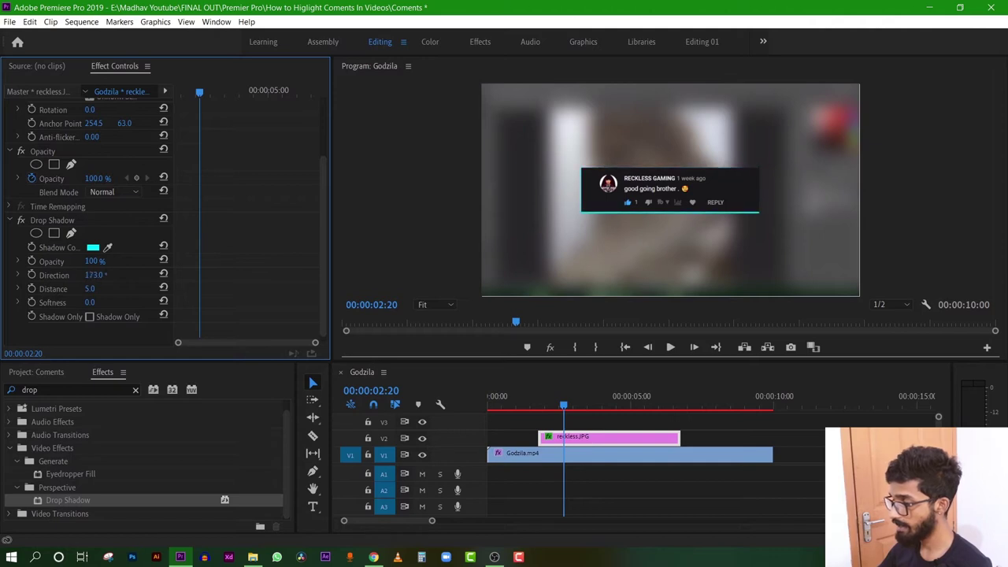
Set shadow direction to 0°, distance to 0, and softness to 85
{"action": "left_click", "coordinate": [102, 275]}
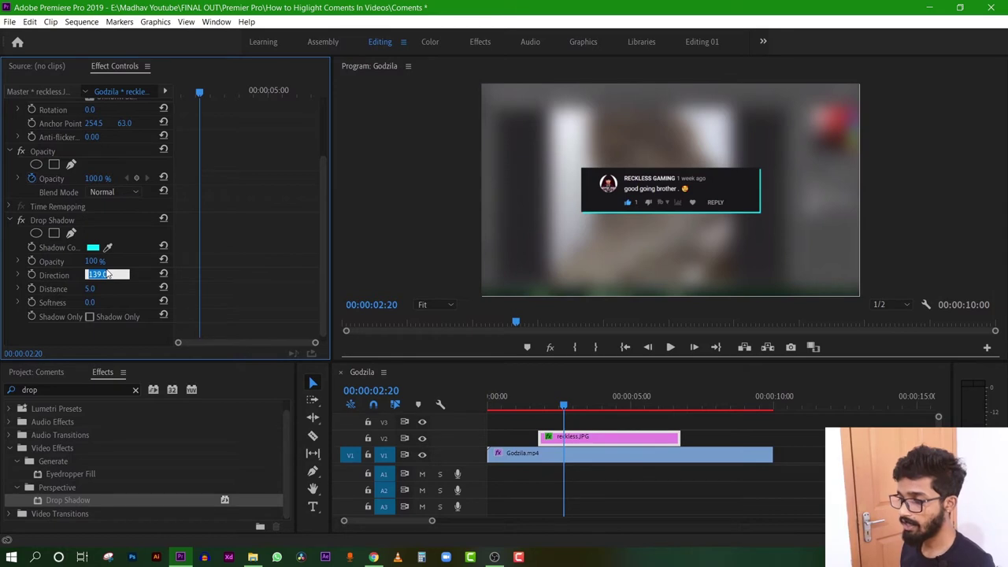
{"action": "type", "text": "0"}
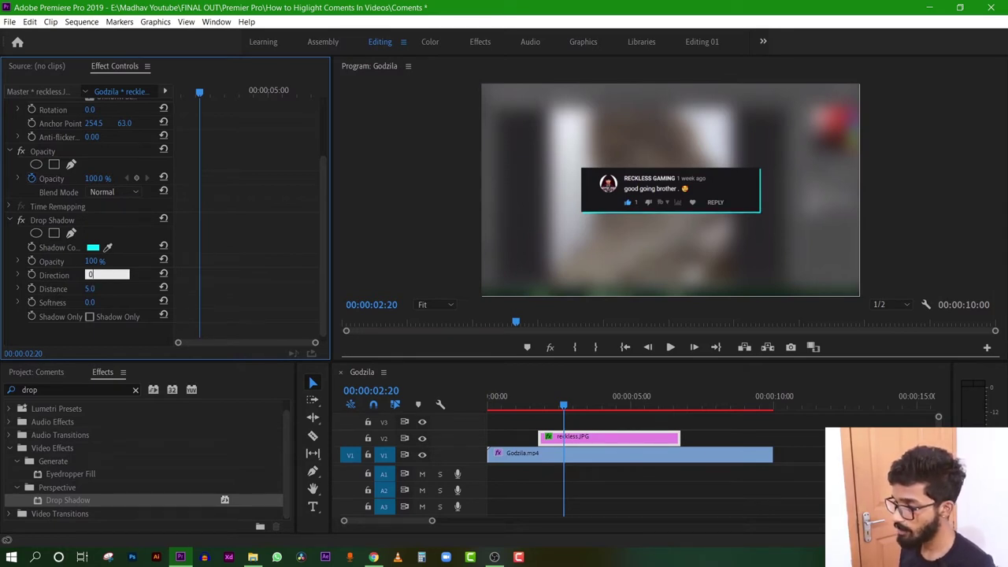
{"action": "key", "text": "Return"}
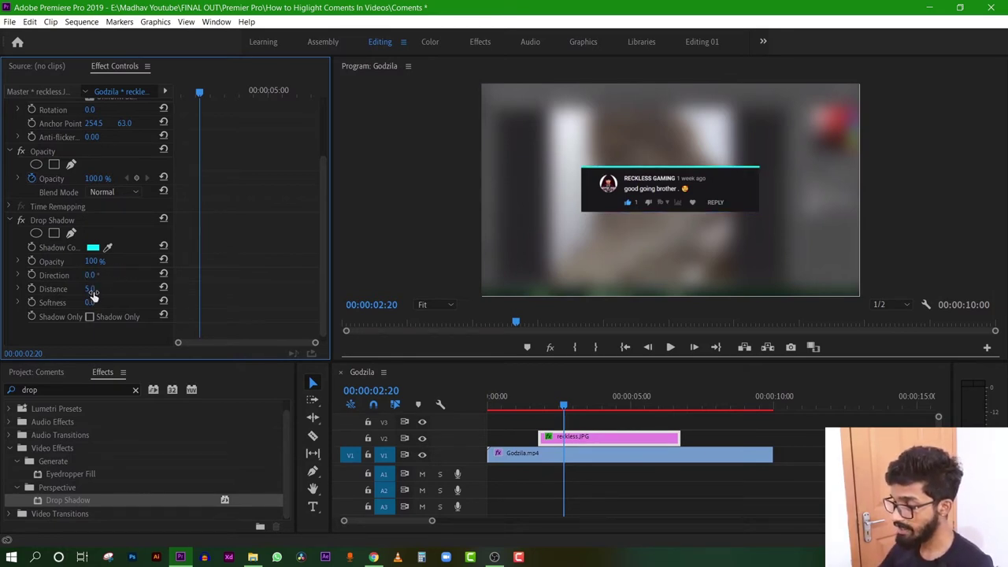
{"action": "left_click_drag", "start_coordinate": [92, 292], "coordinate": [84, 287]}
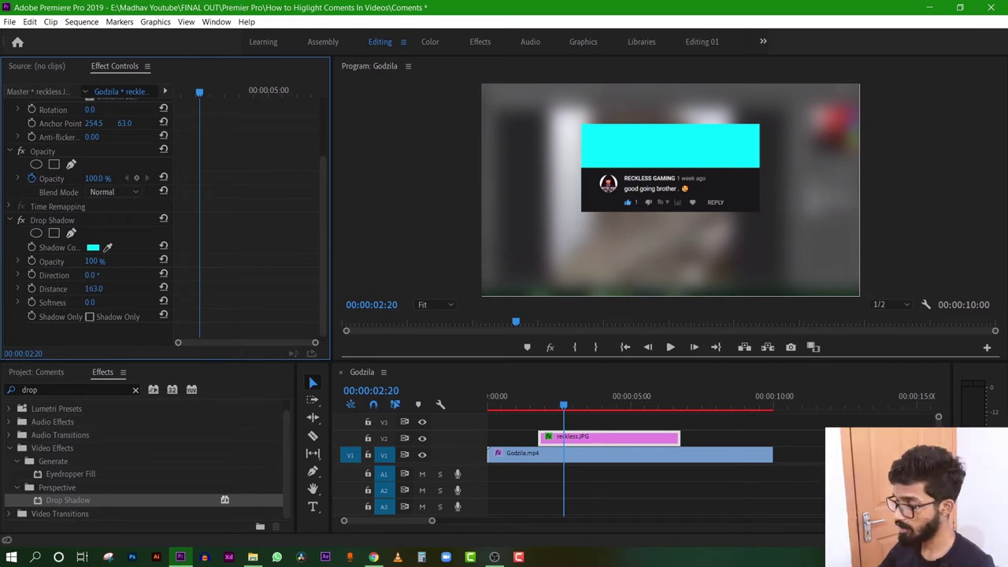
{"action": "left_click_drag", "start_coordinate": [92, 289], "coordinate": [84, 288]}
{"action": "left_click", "coordinate": [92, 288]}
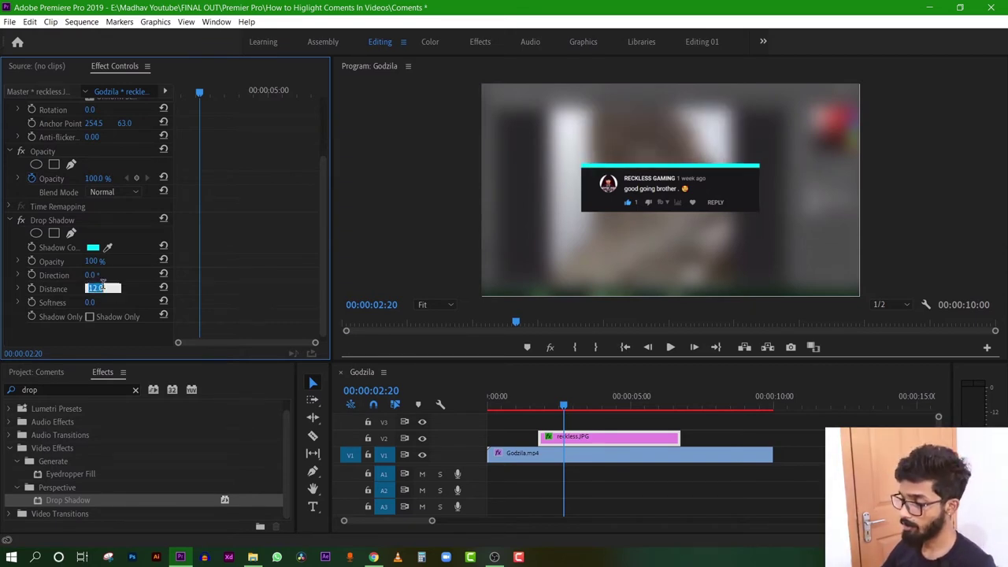
{"action": "type", "text": "0"}
{"action": "key", "text": "Return"}
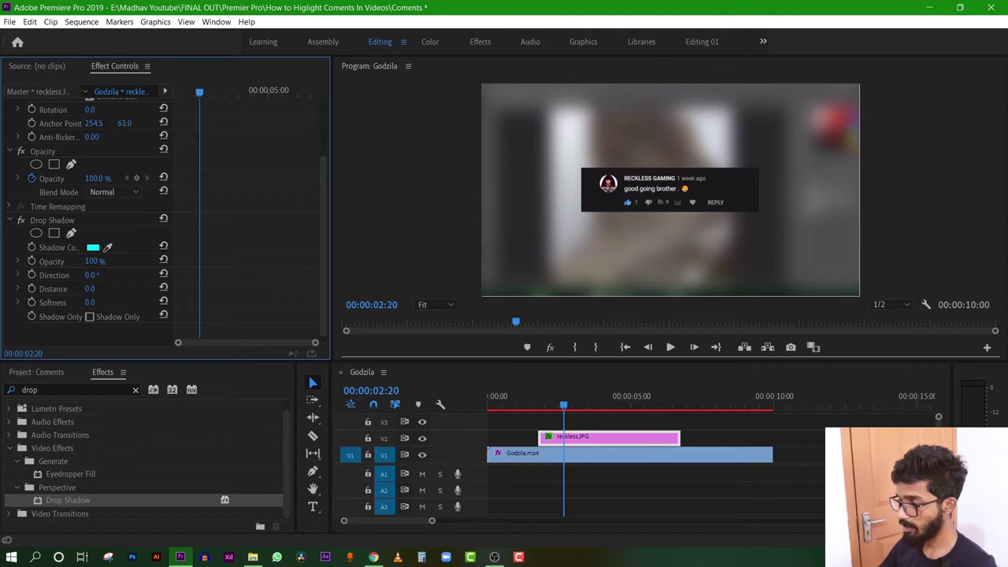
{"action": "mouse_move", "coordinate": [91, 303]}
{"action": "left_mouse_down"}
{"action": "mouse_move", "coordinate": [118, 302]}
{"action": "mouse_move", "coordinate": [94, 303]}
{"action": "left_mouse_up"}
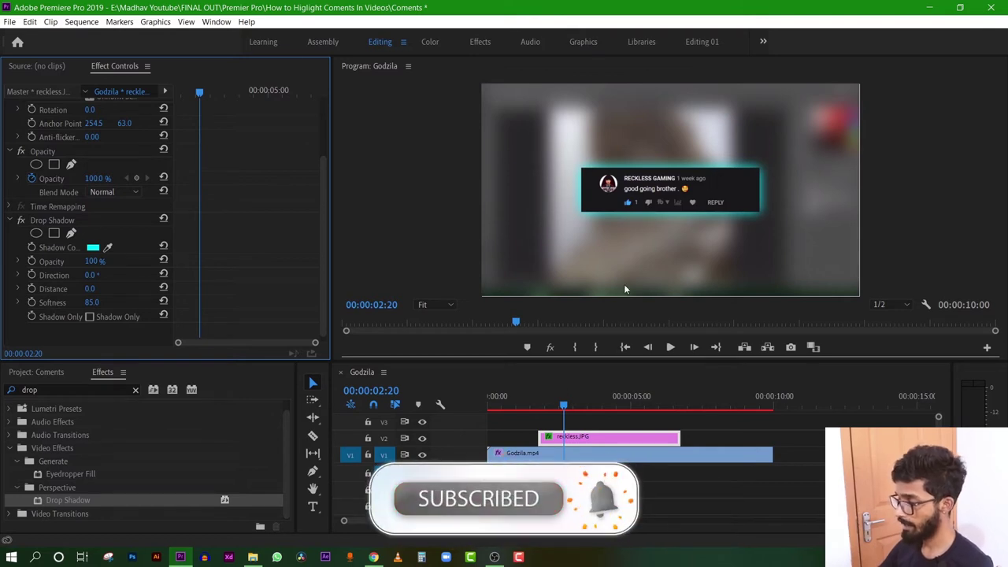
Set the comment image's Motion Scale to 200%
{"action": "left_click", "coordinate": [594, 436]}
{"action": "scroll", "coordinate": [86, 153], "scroll_direction": "up", "scroll_amount": 3}
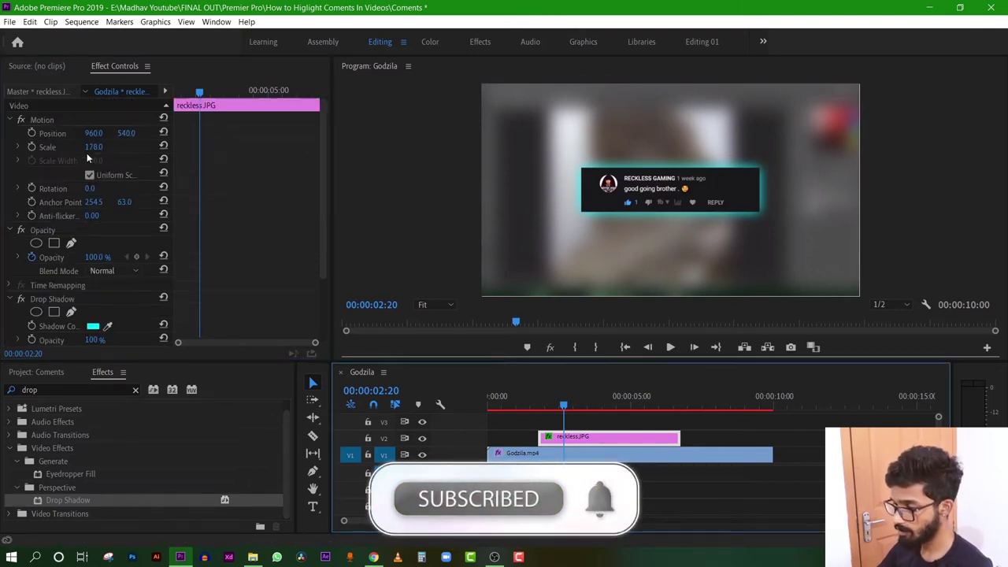
{"action": "left_click", "coordinate": [90, 154]}
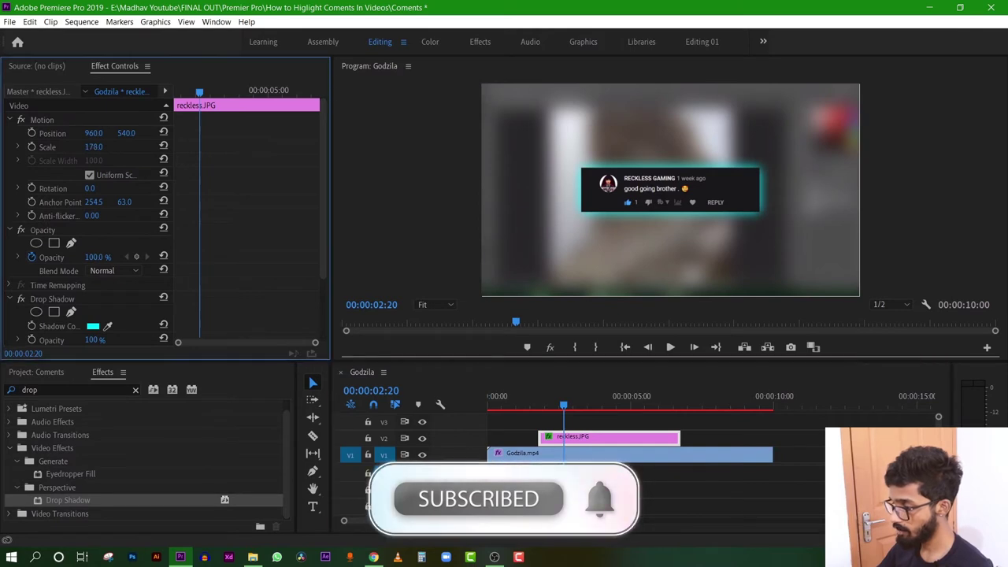
{"action": "left_click", "coordinate": [103, 148]}
{"action": "type", "text": "200"}
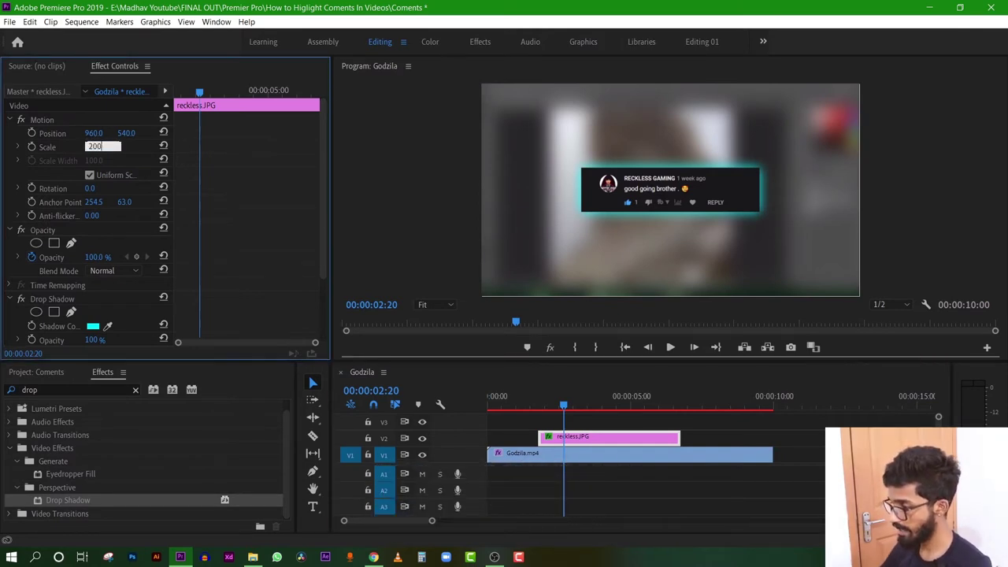
{"action": "key", "text": "Return"}
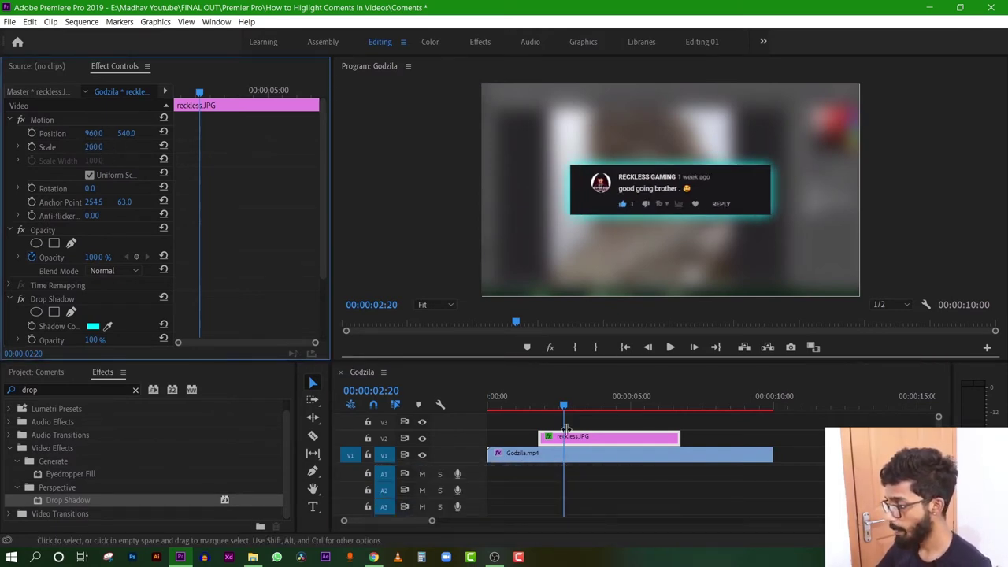
Scrub the sequence to preview the glow, returning the playhead to 00:00:01:28
{"action": "left_click_drag", "start_coordinate": [566, 414], "coordinate": [550, 408]}
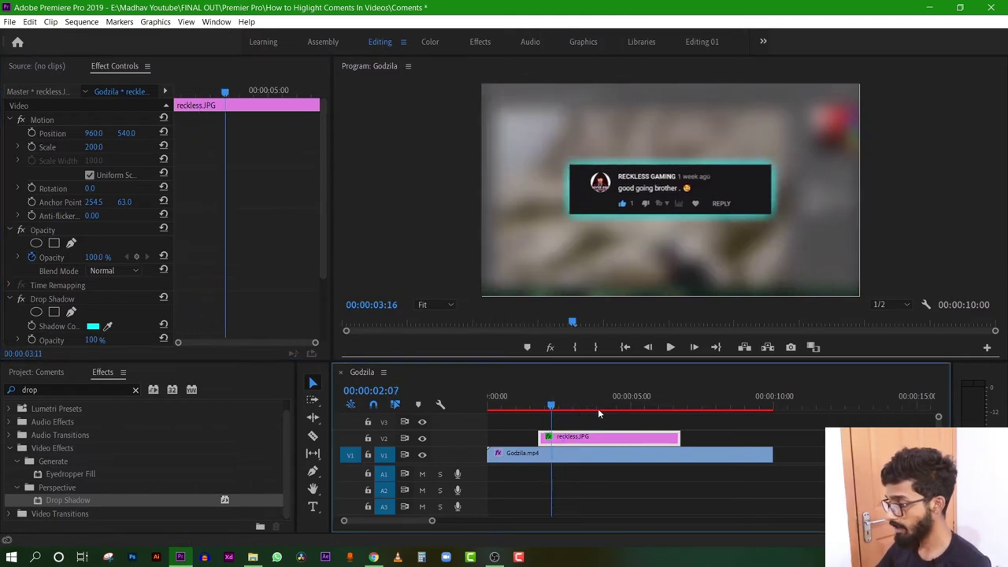
{"action": "left_click", "coordinate": [636, 409]}
{"action": "left_click_drag", "start_coordinate": [638, 408], "coordinate": [629, 409]}
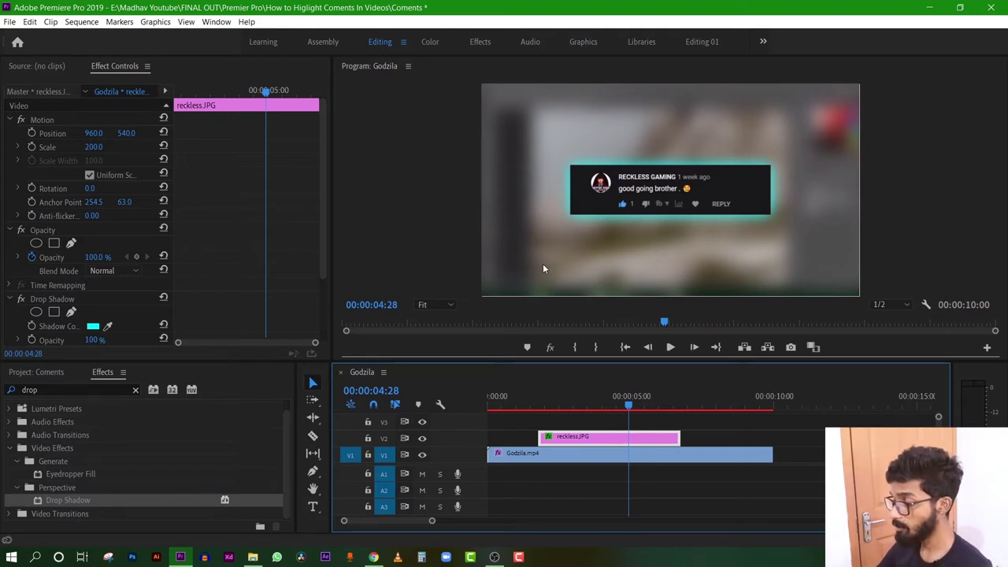
{"action": "left_click_drag", "start_coordinate": [629, 405], "coordinate": [543, 410]}
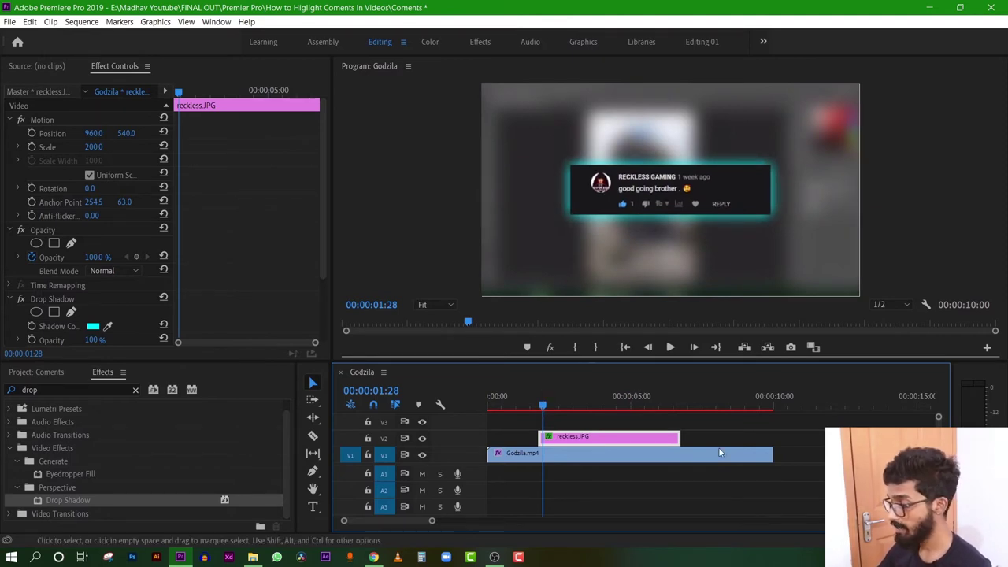
Search Effects for '3d' and drop Basic 3D onto the reckless.JPG comment clip
{"action": "left_click", "coordinate": [740, 437]}
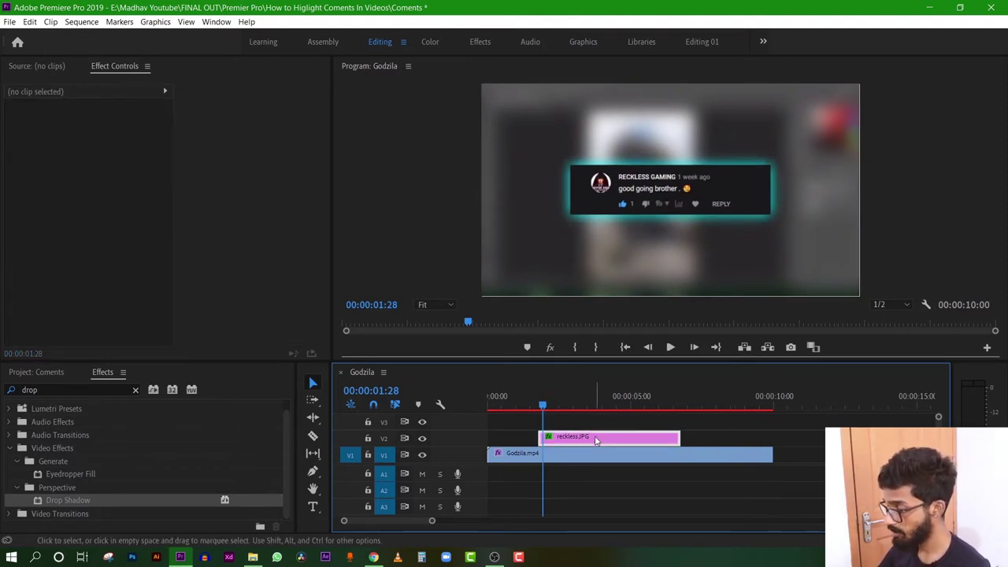
{"action": "left_click", "coordinate": [595, 436]}
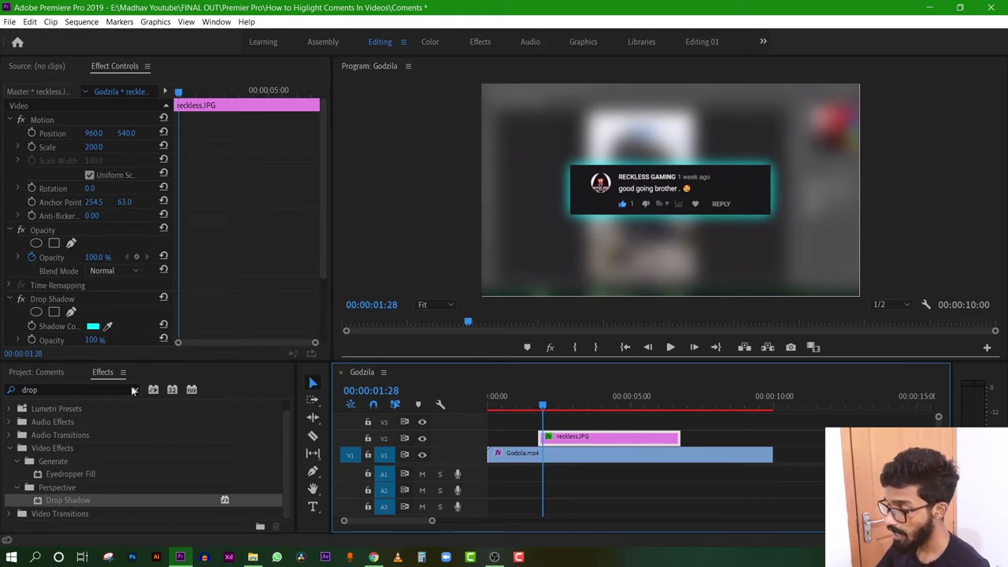
{"action": "left_click", "coordinate": [134, 391]}
{"action": "left_click", "coordinate": [51, 389]}
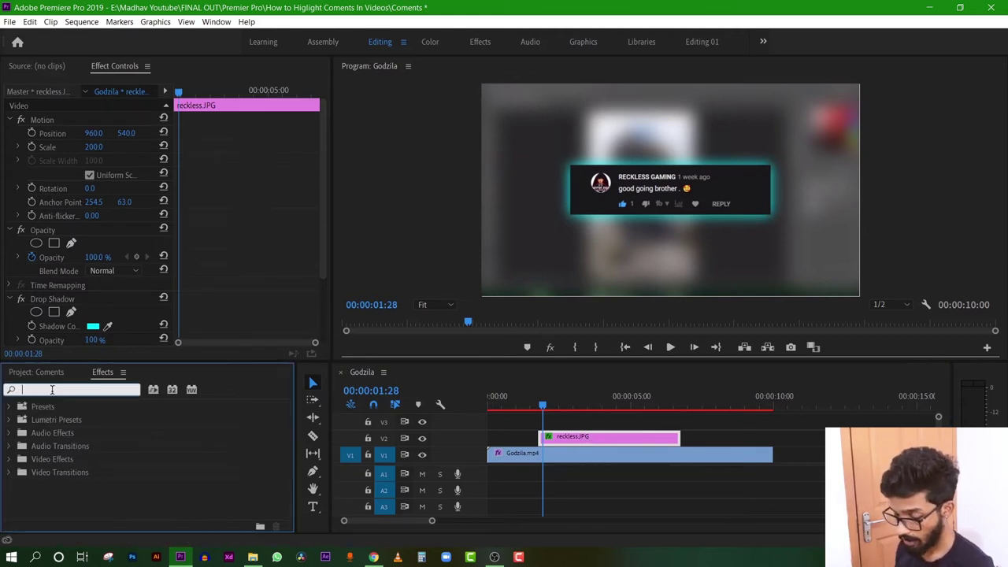
{"action": "type", "text": "3d"}
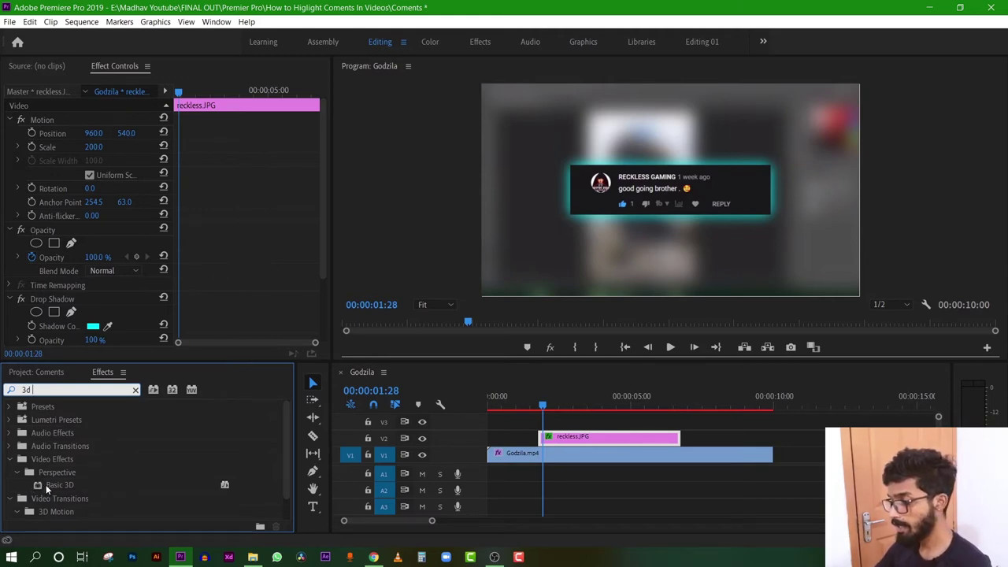
{"action": "left_click_drag", "start_coordinate": [46, 484], "coordinate": [571, 438]}
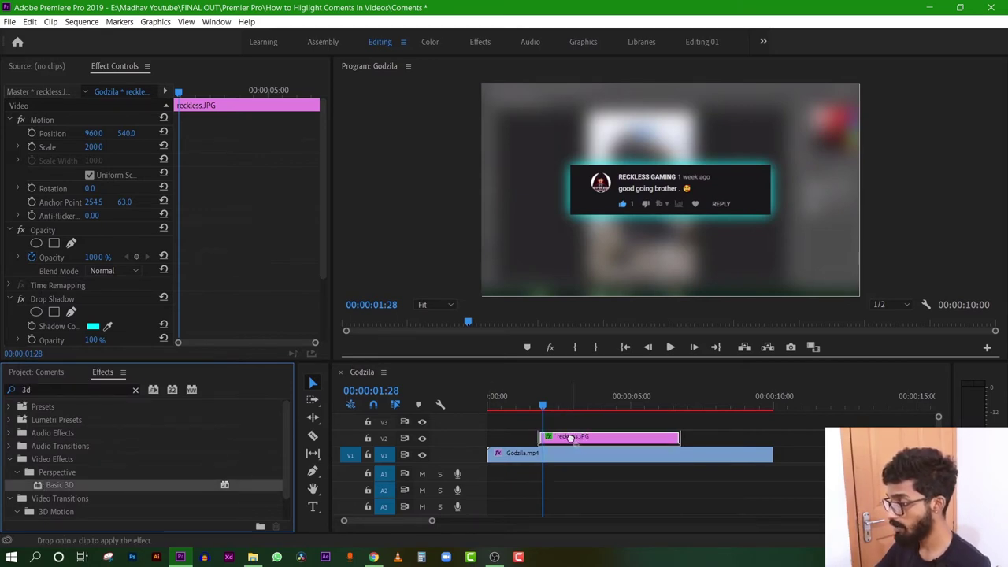
{"action": "left_click_drag", "start_coordinate": [572, 438], "coordinate": [573, 439]}
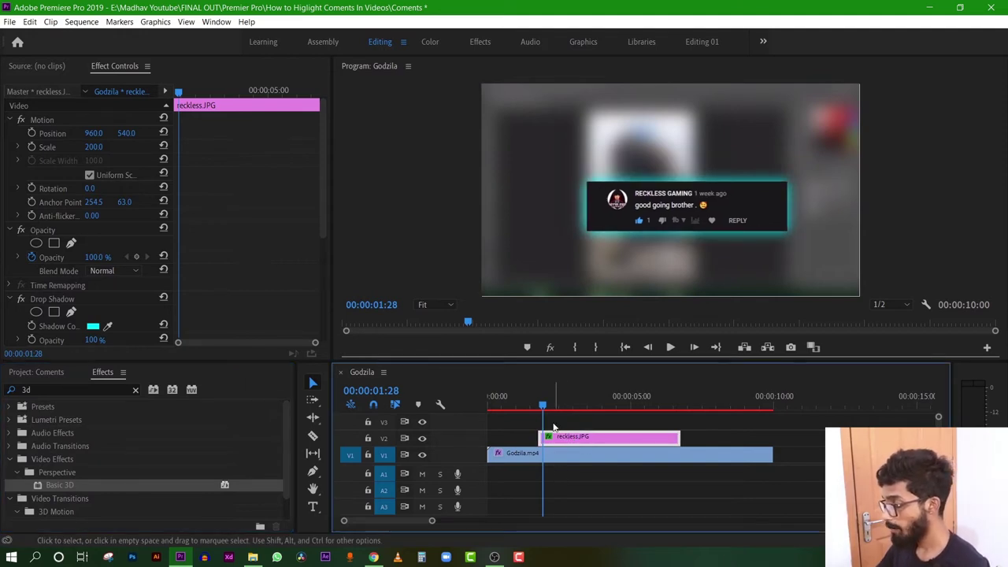
{"action": "left_click_drag", "start_coordinate": [527, 404], "coordinate": [564, 406]}
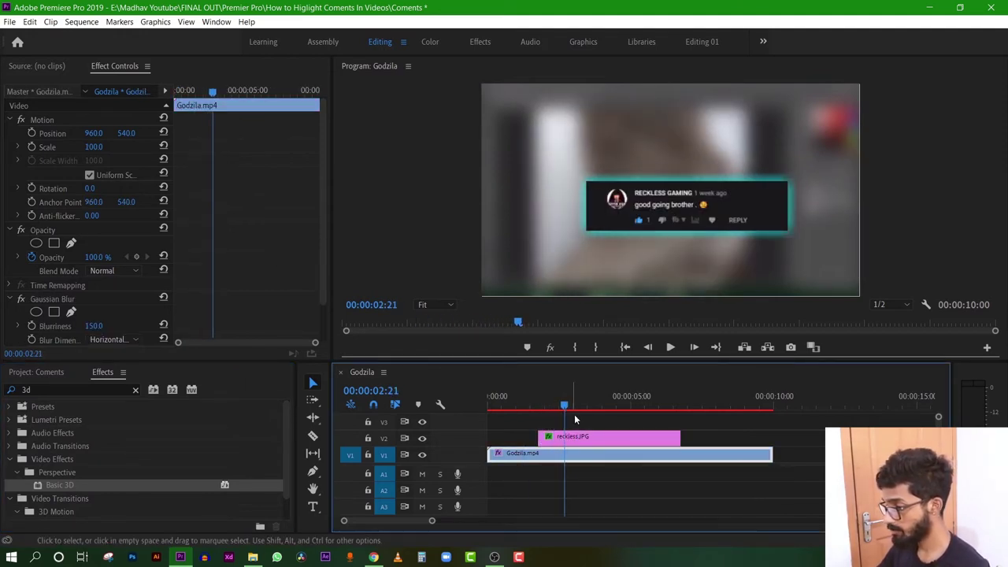
{"action": "left_click", "coordinate": [591, 439]}
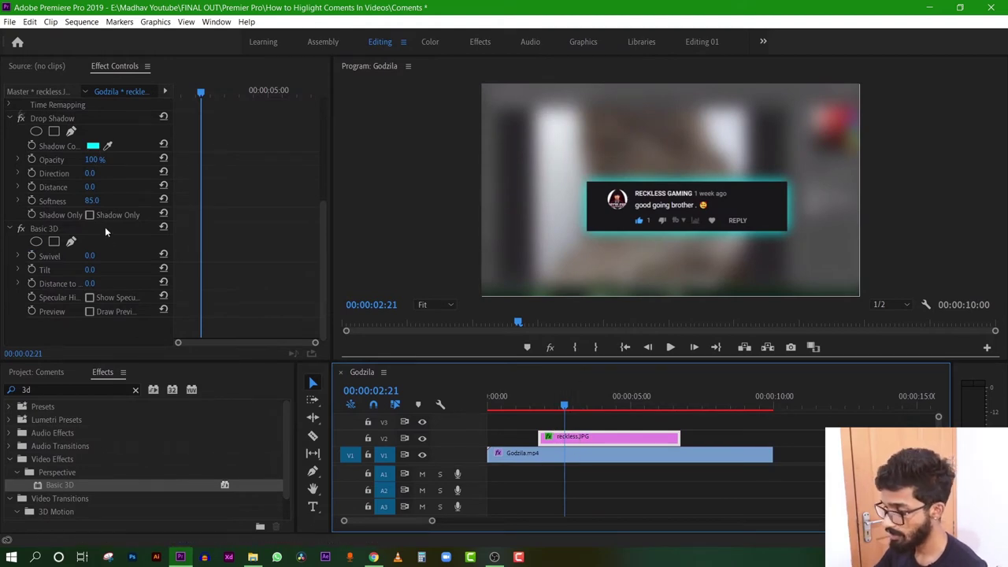
Scrub the comment's Position to about X 869, Y 491, then scroll down to Basic 3D
{"action": "scroll", "coordinate": [96, 213], "scroll_direction": "up", "scroll_amount": 3}
{"action": "scroll", "coordinate": [98, 215], "scroll_direction": "up", "scroll_amount": 2}
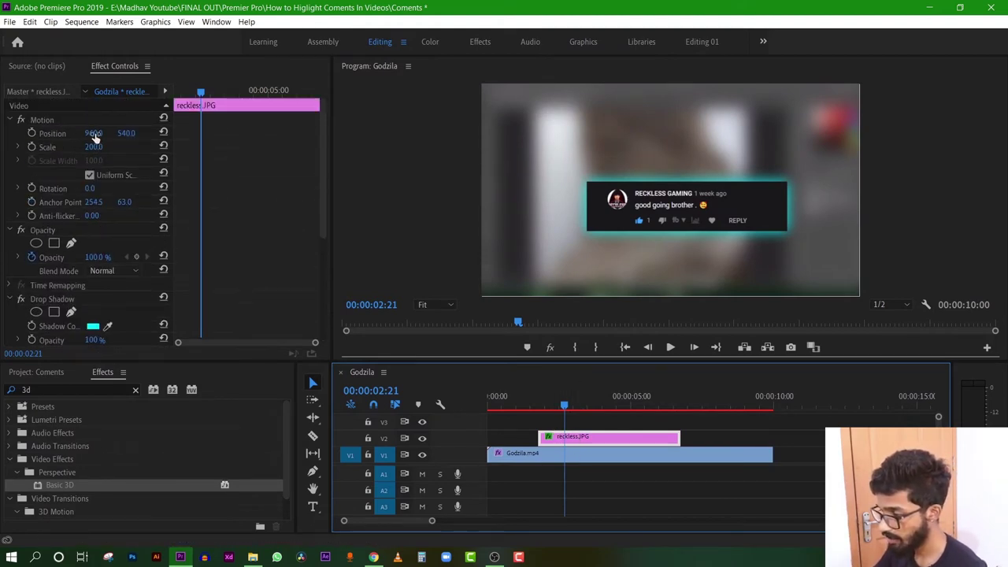
{"action": "left_click_drag", "start_coordinate": [94, 133], "coordinate": [31, 133]}
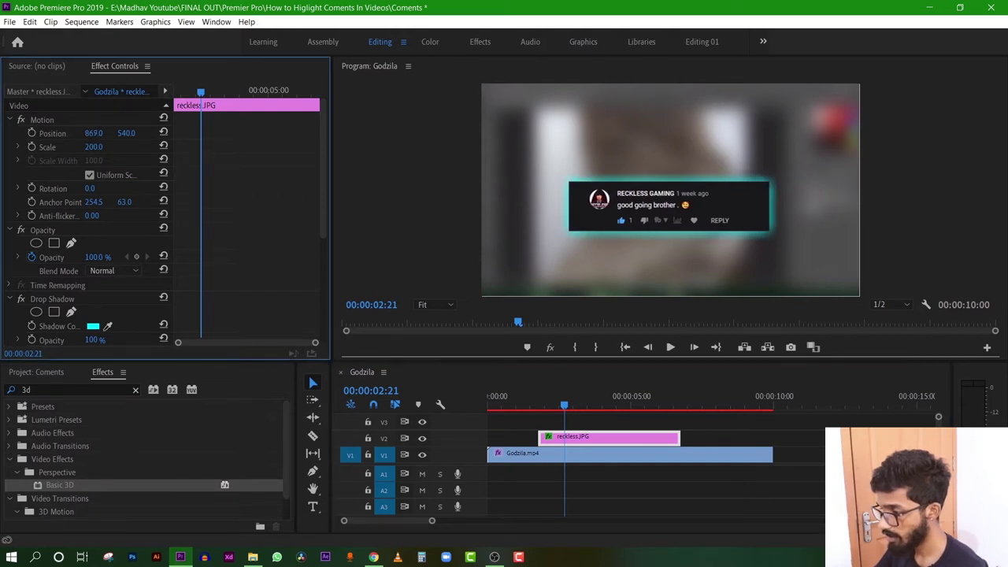
{"action": "mouse_move", "coordinate": [126, 133]}
{"action": "left_mouse_down"}
{"action": "mouse_move", "coordinate": [79, 133]}
{"action": "mouse_move", "coordinate": [99, 136]}
{"action": "left_mouse_up"}
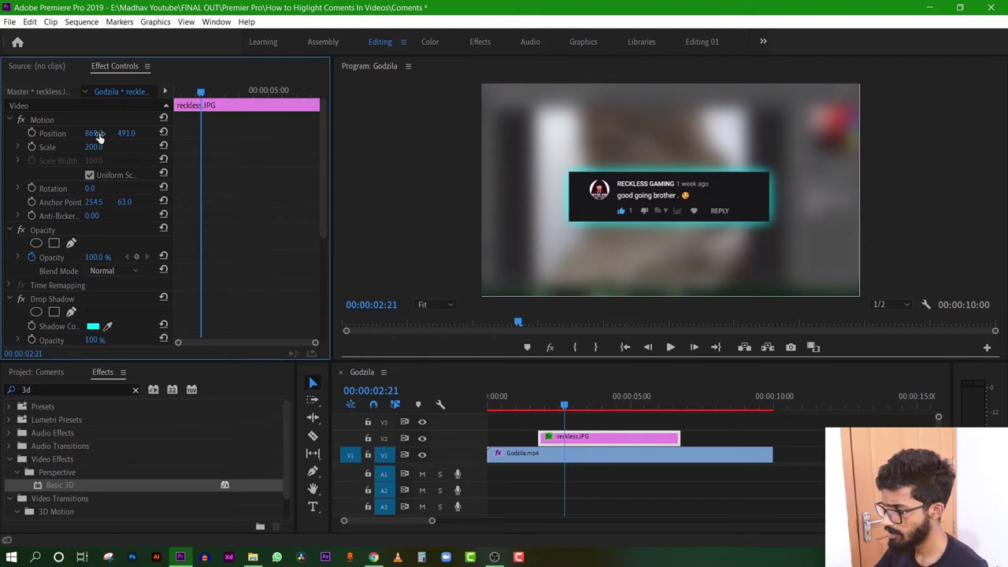
{"action": "scroll", "coordinate": [102, 130], "scroll_direction": "down", "scroll_amount": 5}
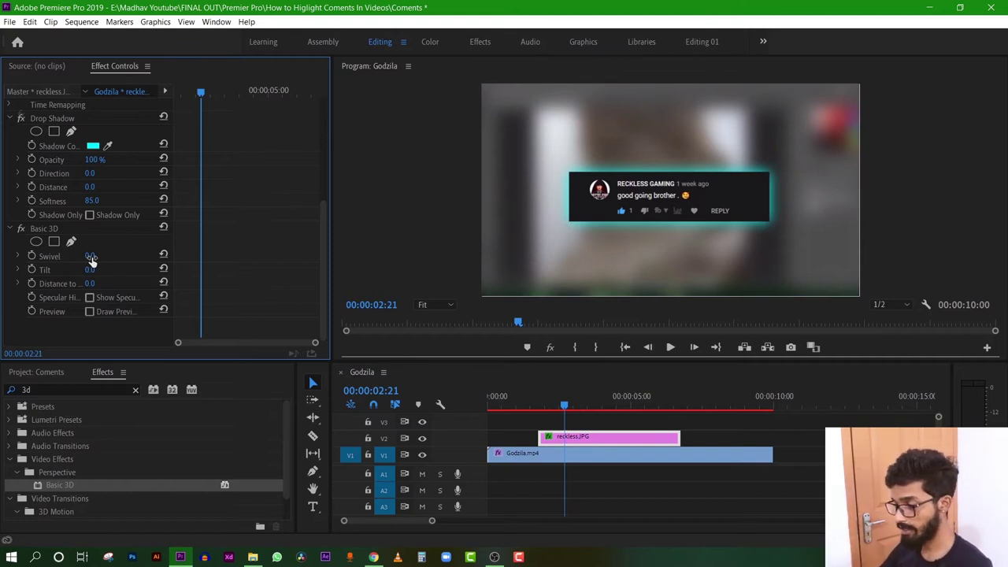
{"action": "mouse_move", "coordinate": [93, 256]}
{"action": "left_mouse_down"}
{"action": "mouse_move", "coordinate": [121, 255]}
{"action": "mouse_move", "coordinate": [72, 256]}
{"action": "mouse_move", "coordinate": [99, 256]}
{"action": "left_mouse_up"}
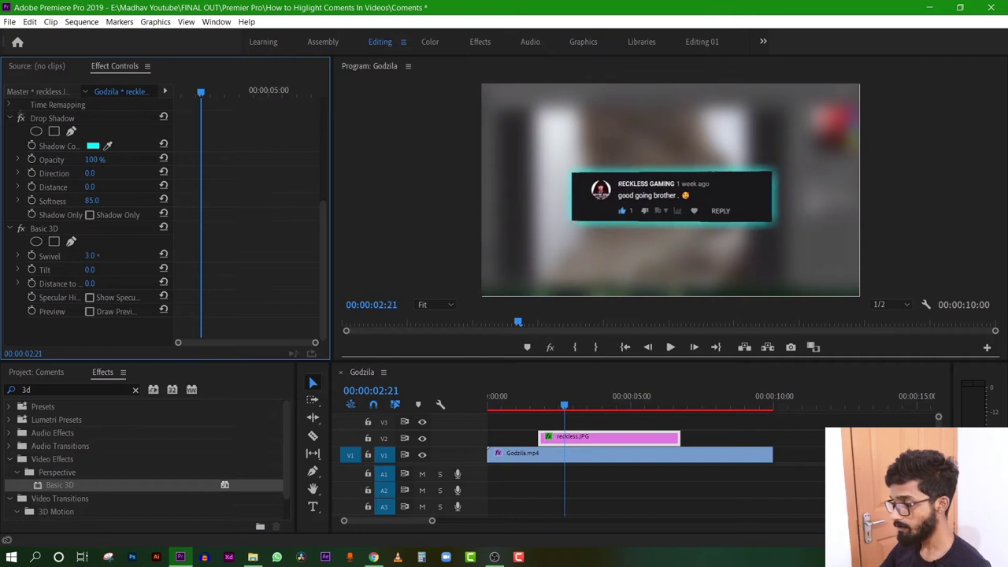
{"action": "left_click", "coordinate": [92, 256]}
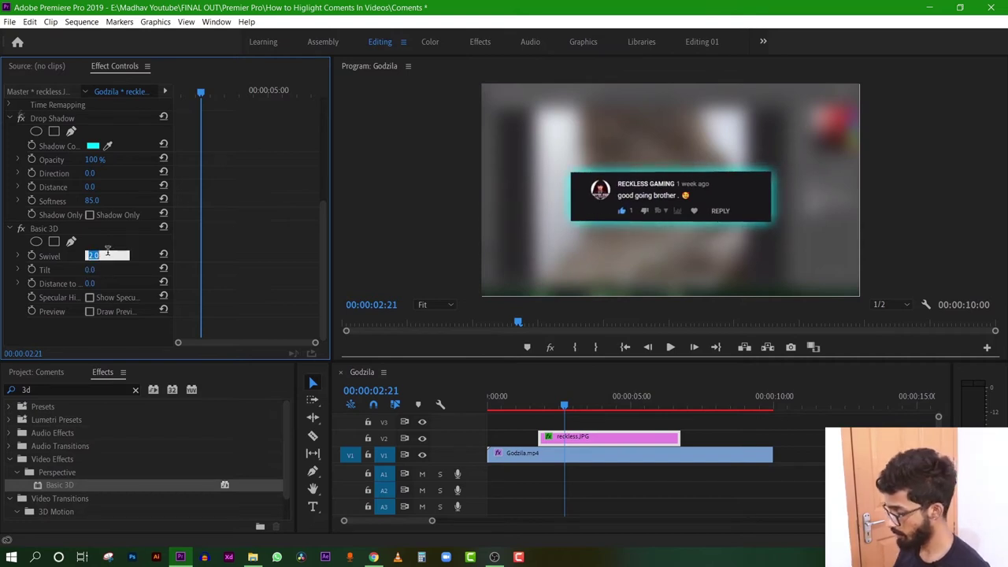
{"action": "left_click", "coordinate": [164, 256]}
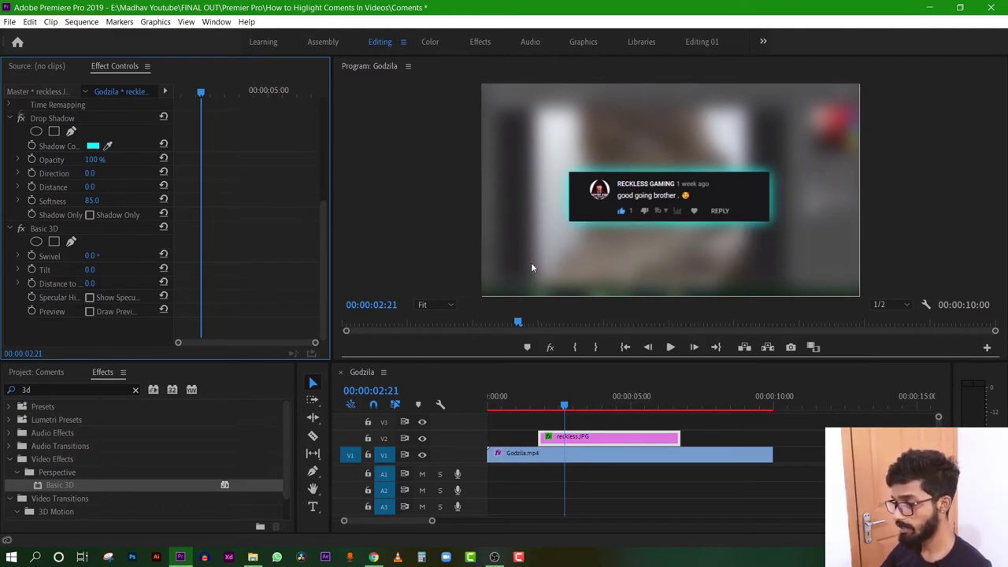
{"action": "left_click_drag", "start_coordinate": [89, 270], "coordinate": [100, 270]}
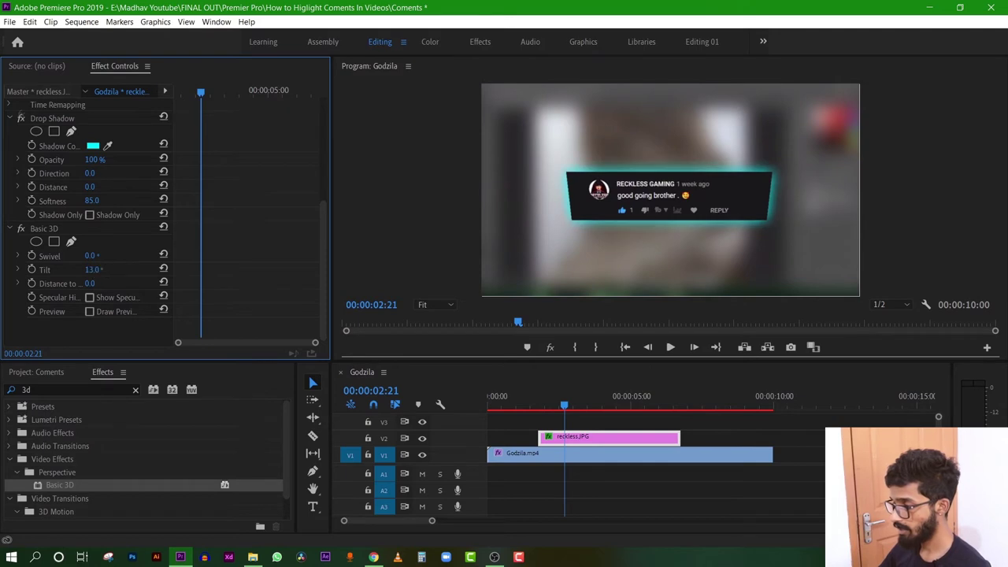
{"action": "left_click", "coordinate": [163, 270]}
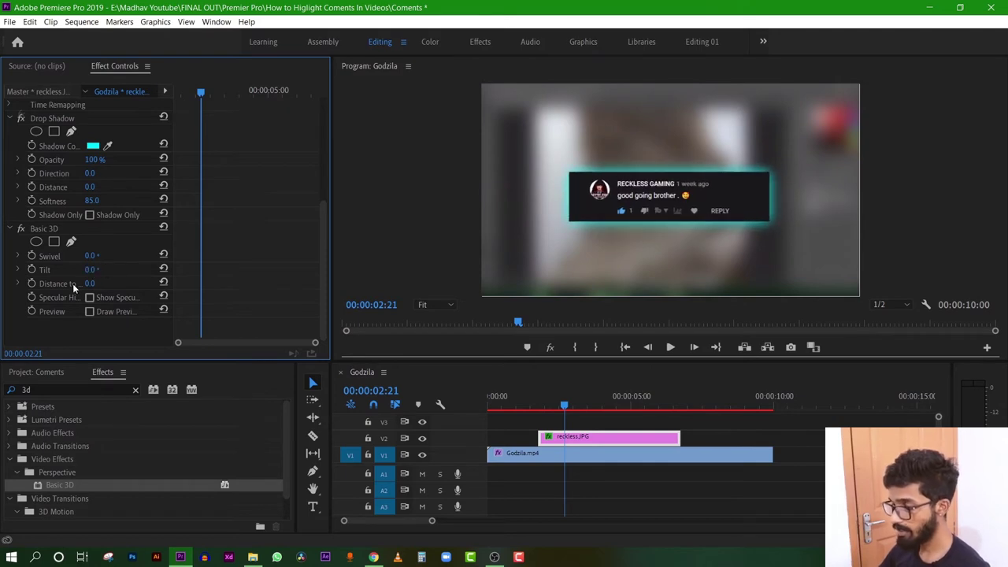
{"action": "mouse_move", "coordinate": [89, 284]}
{"action": "left_mouse_down"}
{"action": "mouse_move", "coordinate": [117, 284]}
{"action": "mouse_move", "coordinate": [61, 283]}
{"action": "left_mouse_up"}
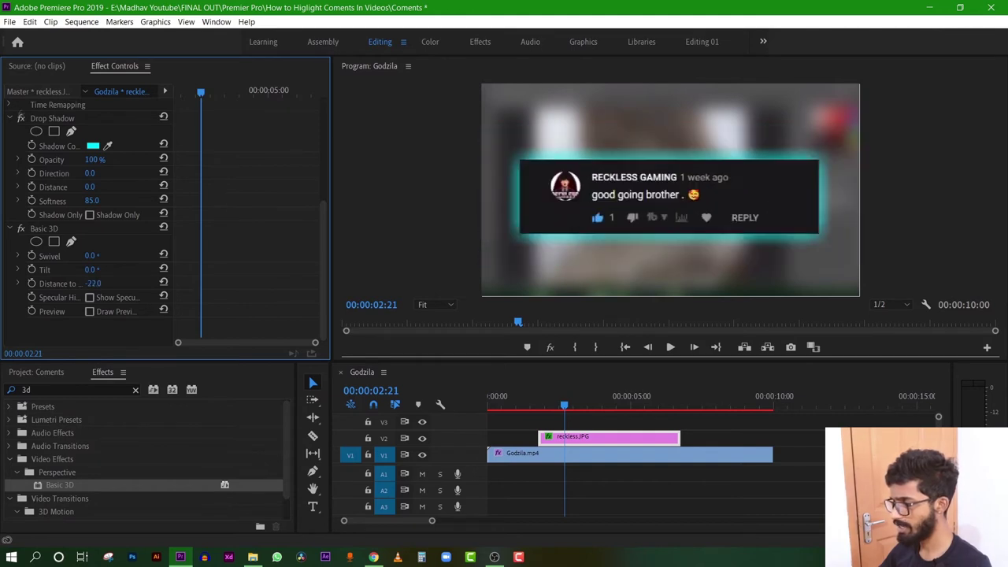
{"action": "left_click", "coordinate": [163, 284]}
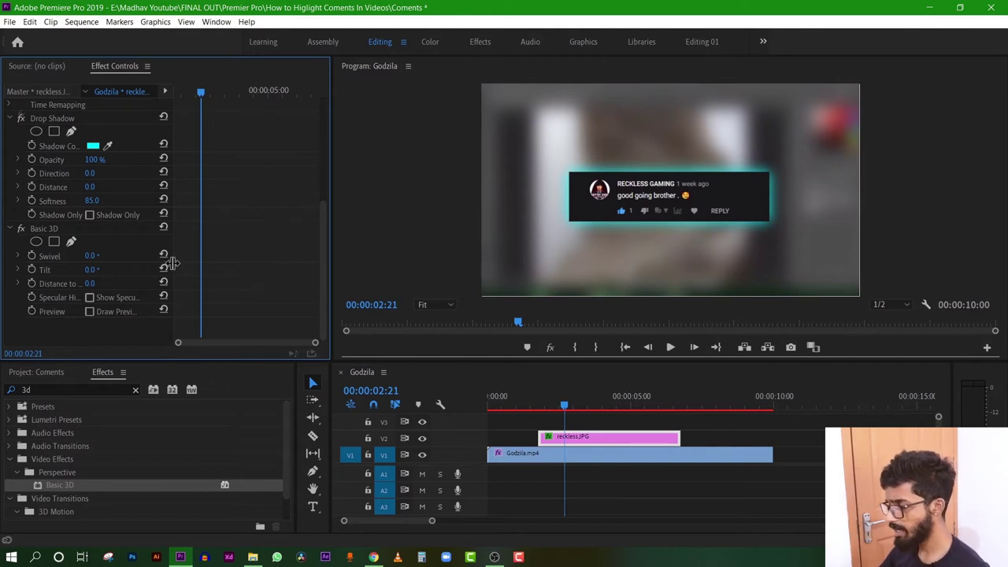
{"action": "left_click", "coordinate": [549, 405]}
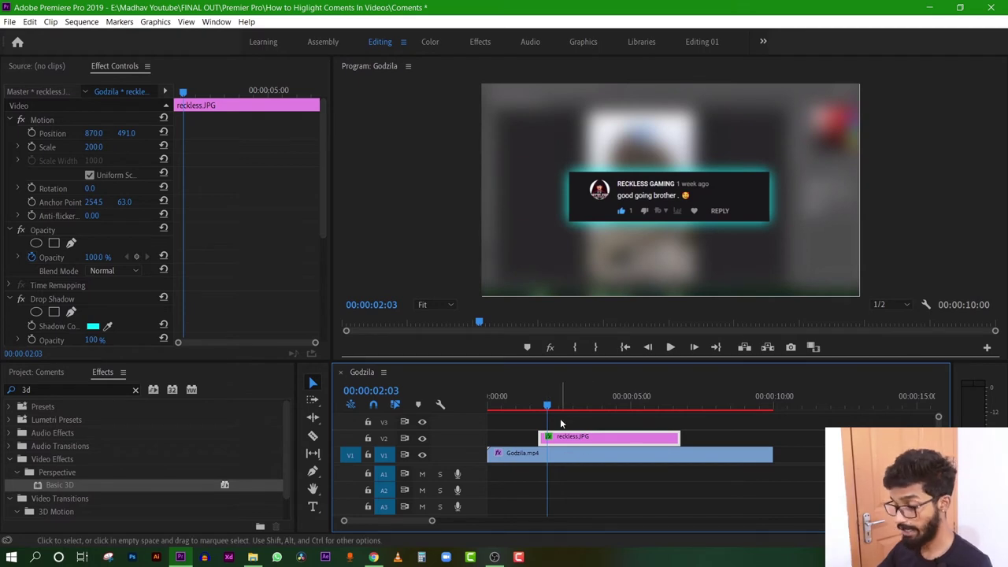
Set the comment's Basic 3D Swivel to -30°
{"action": "left_click_drag", "start_coordinate": [548, 410], "coordinate": [572, 410]}
{"action": "scroll", "coordinate": [276, 296], "scroll_direction": "down", "scroll_amount": 5}
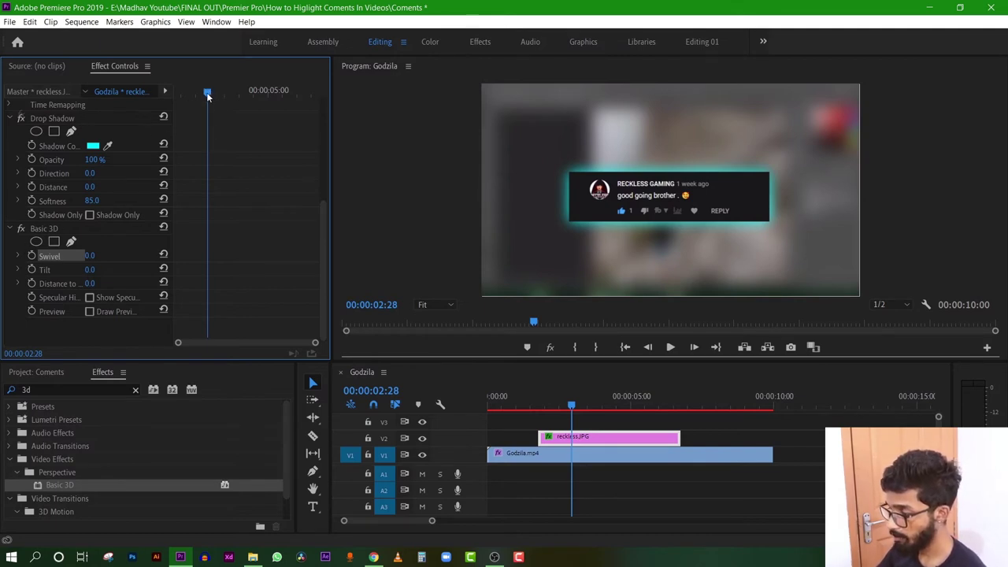
{"action": "left_click_drag", "start_coordinate": [208, 97], "coordinate": [202, 96]}
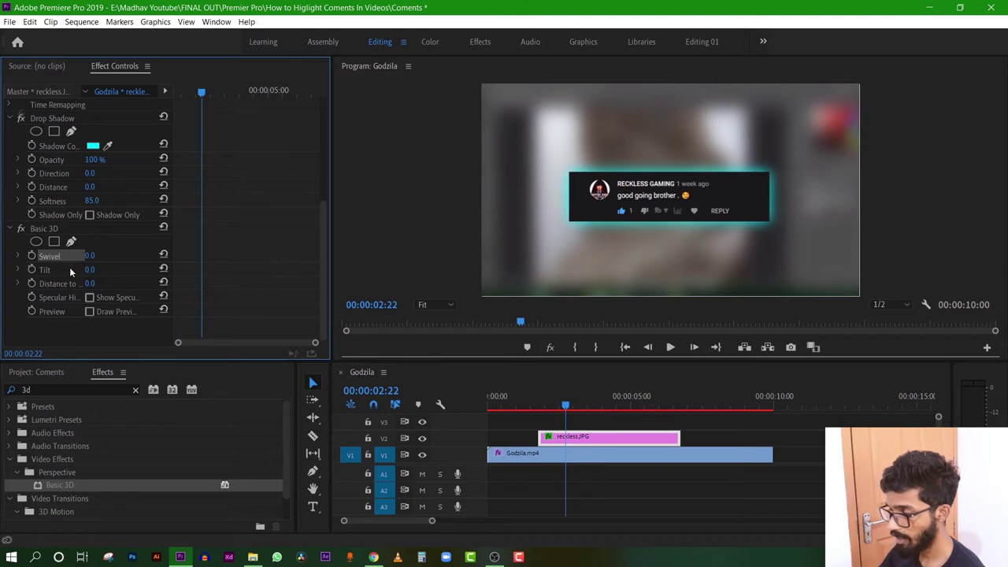
{"action": "left_click", "coordinate": [89, 256]}
{"action": "type", "text": "-30"}
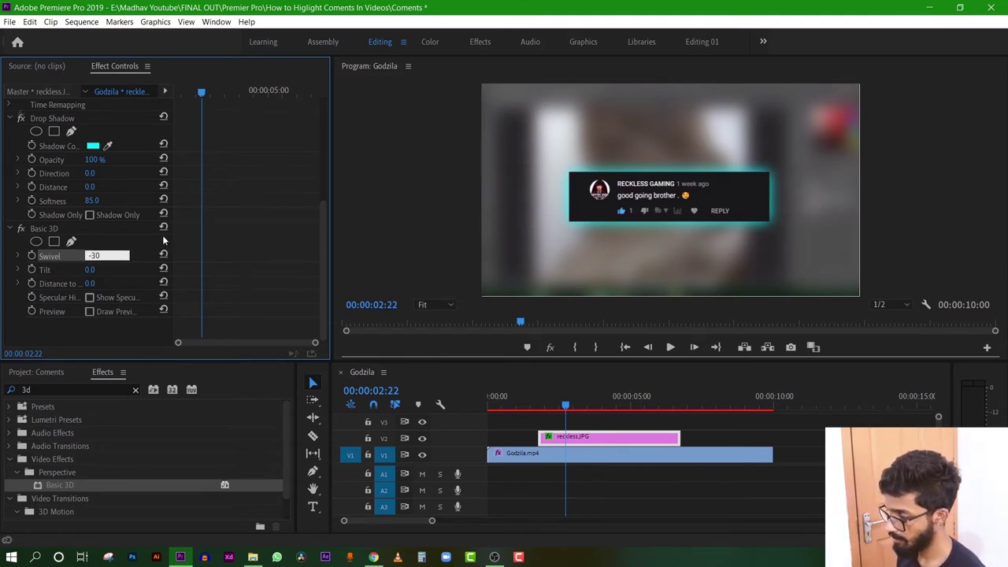
{"action": "key", "text": "Return"}
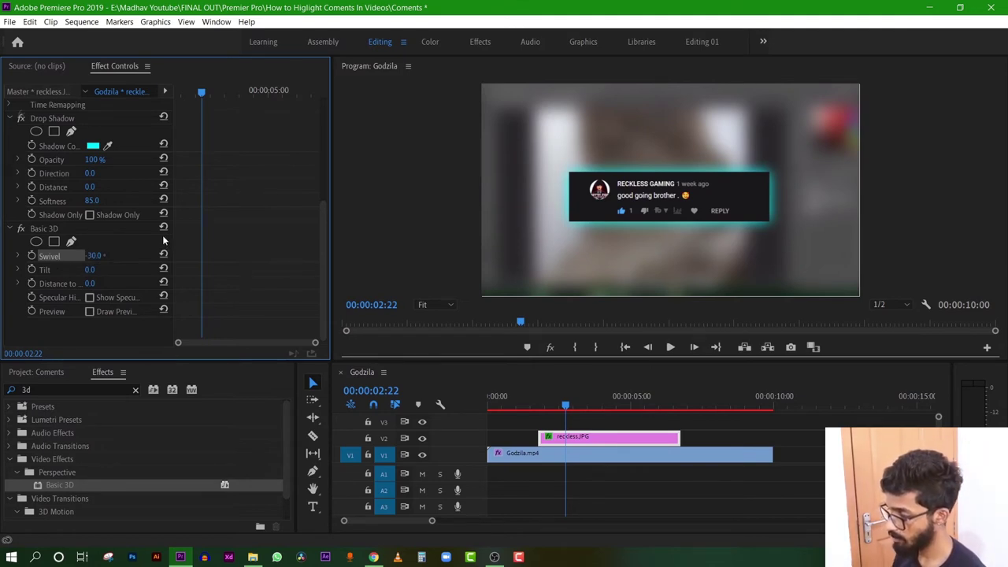
Move the playhead to 00:00:02:15 to view the angled comment
{"action": "left_click", "coordinate": [565, 406]}
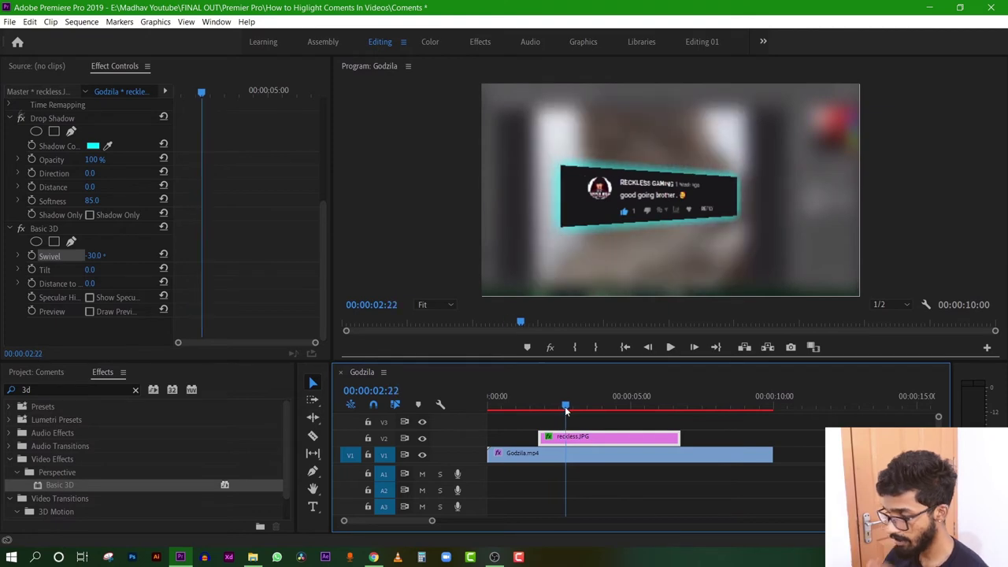
{"action": "left_click_drag", "start_coordinate": [564, 407], "coordinate": [557, 411]}
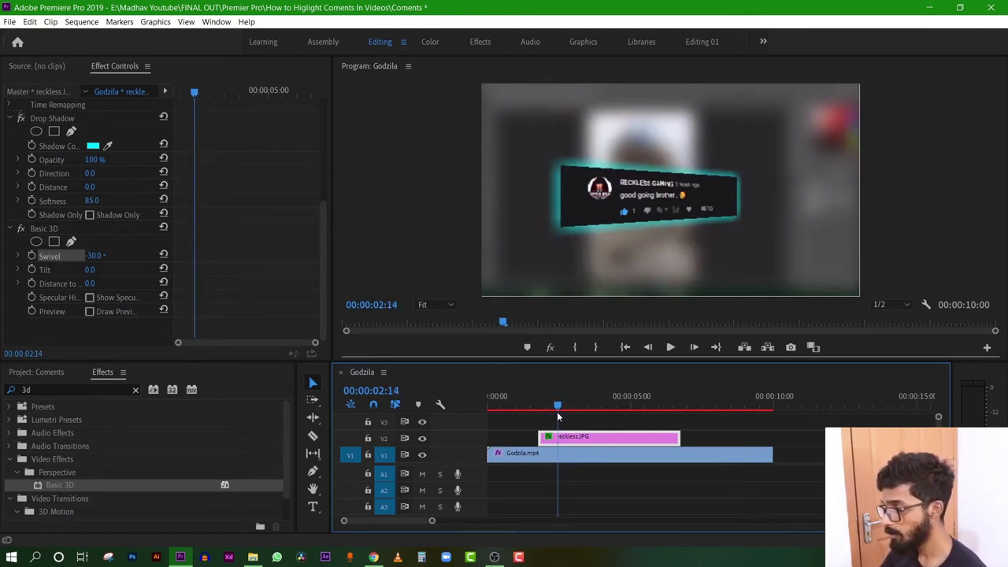
{"action": "key", "text": "Right"}
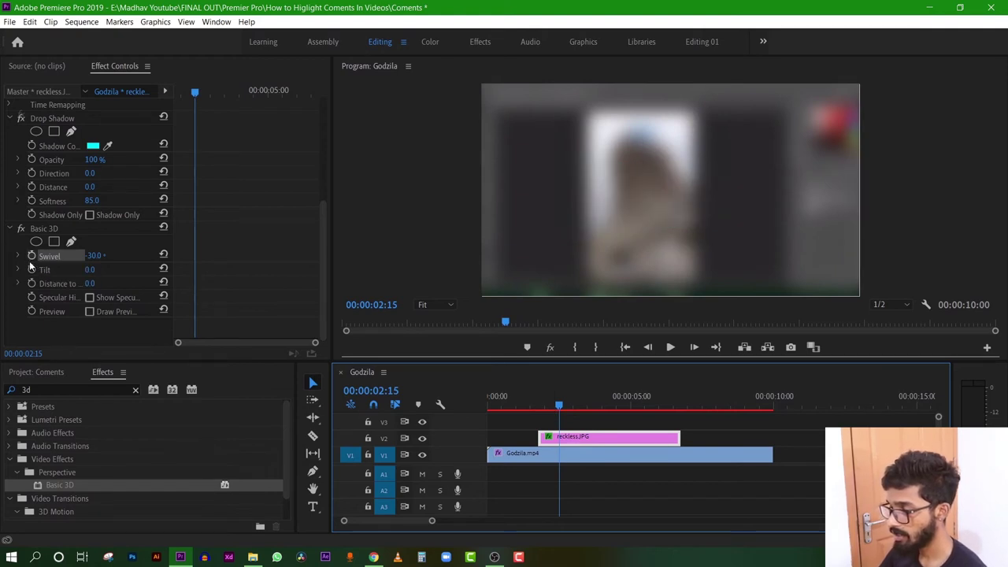
Keyframe Swivel at -30° at the clip start and back to 0° at 00:00:02:21
{"action": "left_click", "coordinate": [31, 257]}
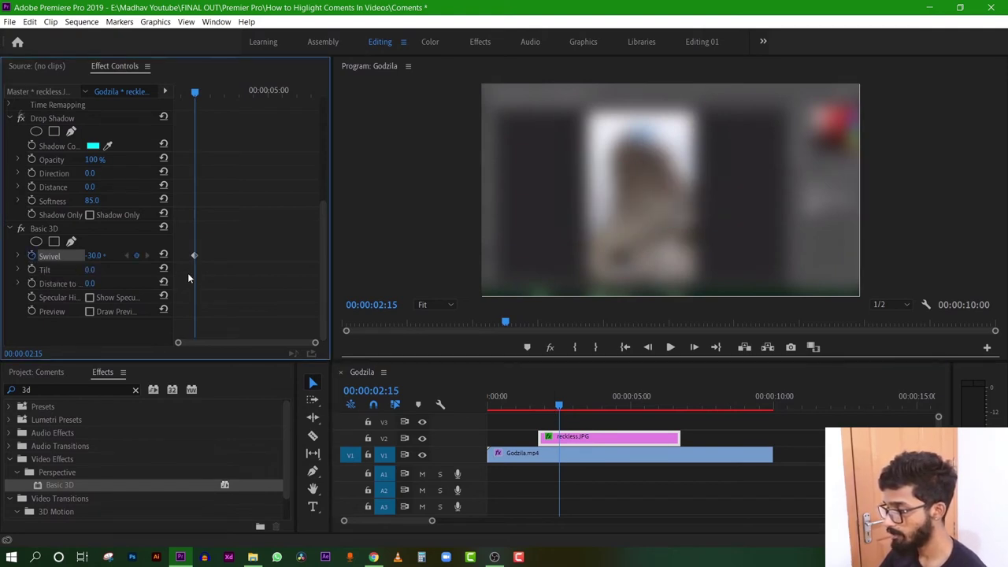
{"action": "left_click_drag", "start_coordinate": [193, 256], "coordinate": [166, 266]}
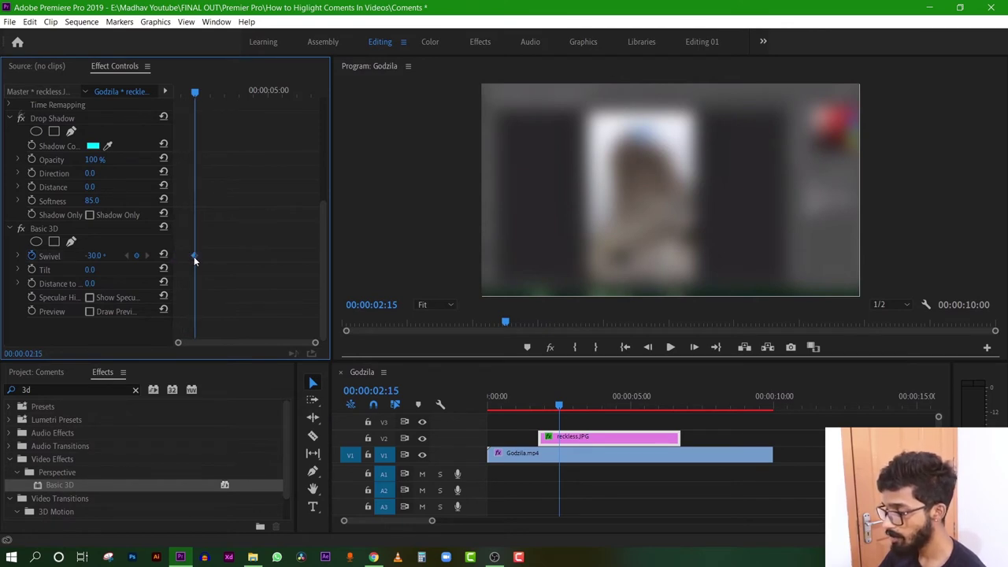
{"action": "left_click_drag", "start_coordinate": [163, 262], "coordinate": [160, 264]}
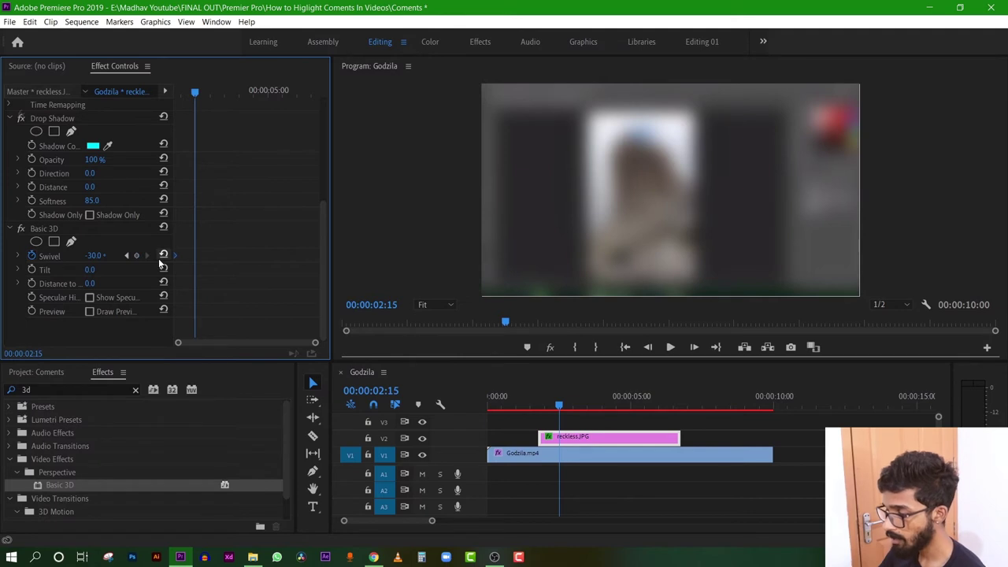
{"action": "left_click_drag", "start_coordinate": [191, 97], "coordinate": [199, 108]}
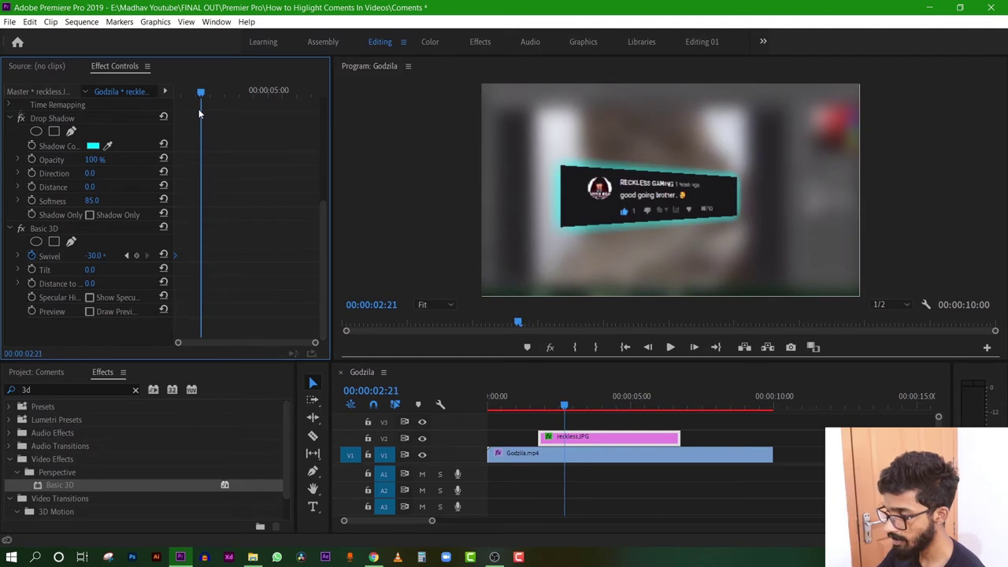
{"action": "left_click", "coordinate": [164, 254]}
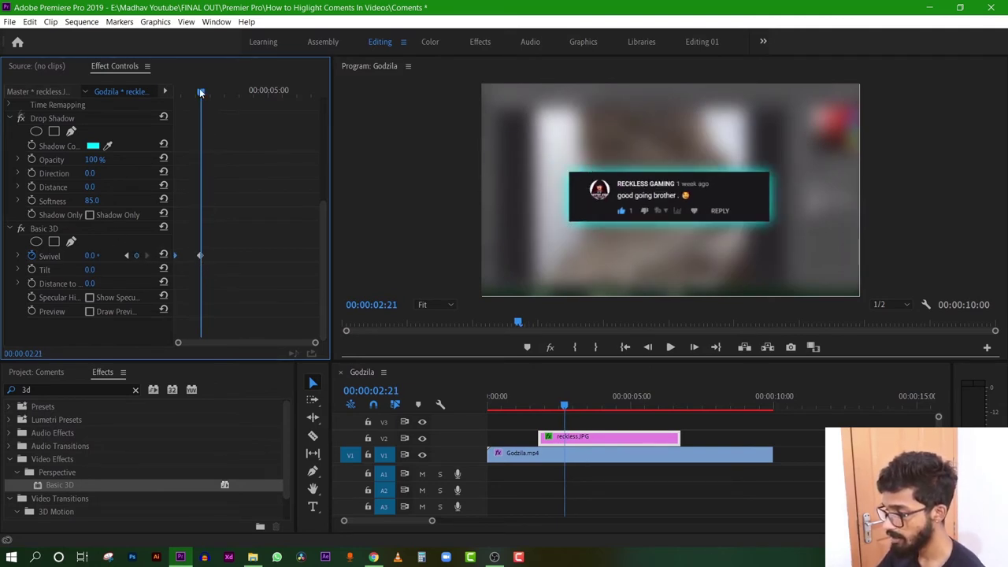
{"action": "mouse_move", "coordinate": [201, 93]}
{"action": "left_mouse_down"}
{"action": "mouse_move", "coordinate": [137, 124]}
{"action": "mouse_move", "coordinate": [154, 133]}
{"action": "mouse_move", "coordinate": [228, 96]}
{"action": "left_mouse_up"}
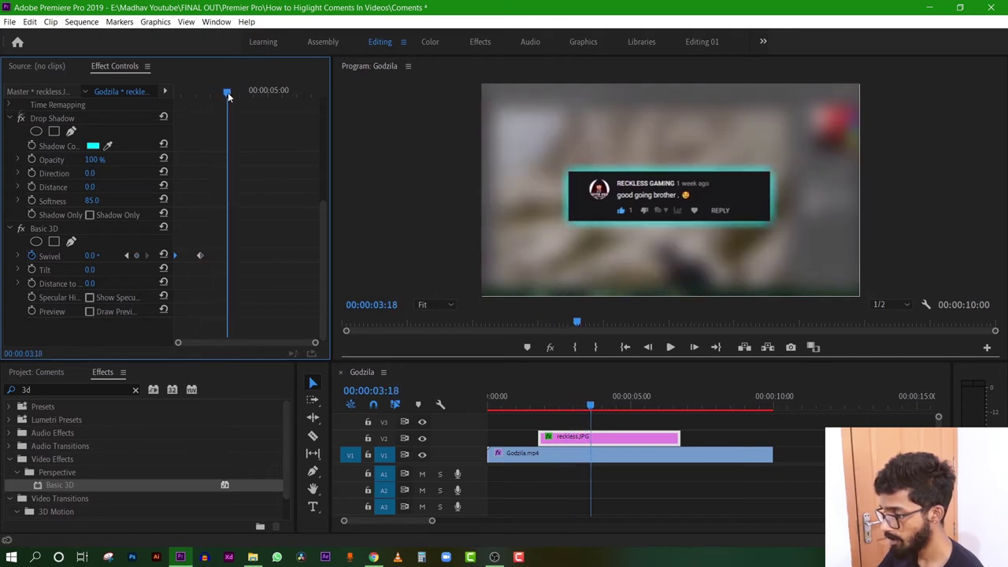
Add a Swivel keyframe of 30° near 00:00:04 and scrub back to preview
{"action": "left_click", "coordinate": [91, 255]}
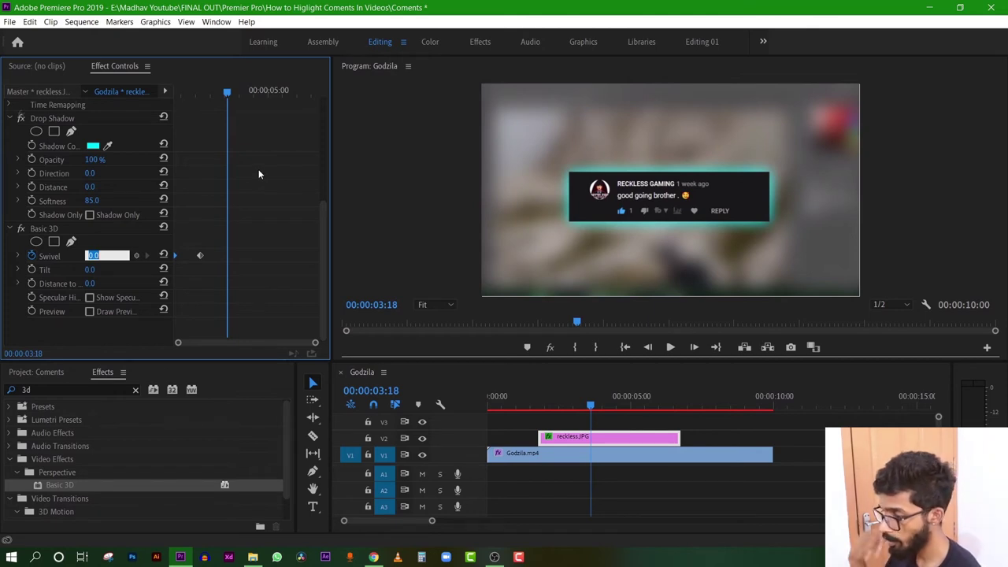
{"action": "type", "text": "30"}
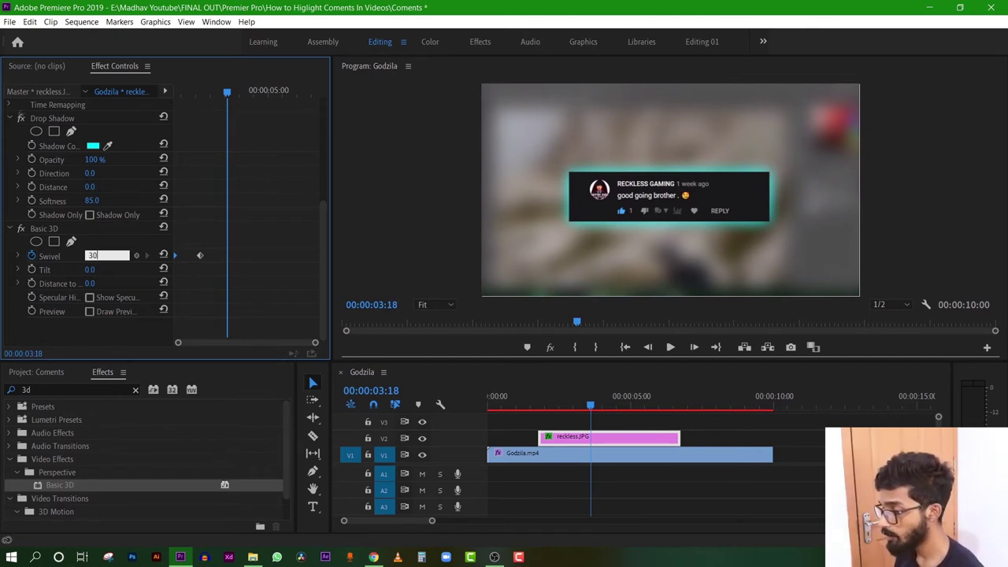
{"action": "key", "text": "Return"}
{"action": "mouse_move", "coordinate": [227, 92]}
{"action": "left_mouse_down"}
{"action": "mouse_move", "coordinate": [133, 108]}
{"action": "mouse_move", "coordinate": [262, 142]}
{"action": "mouse_move", "coordinate": [228, 146]}
{"action": "mouse_move", "coordinate": [254, 143]}
{"action": "left_mouse_up"}
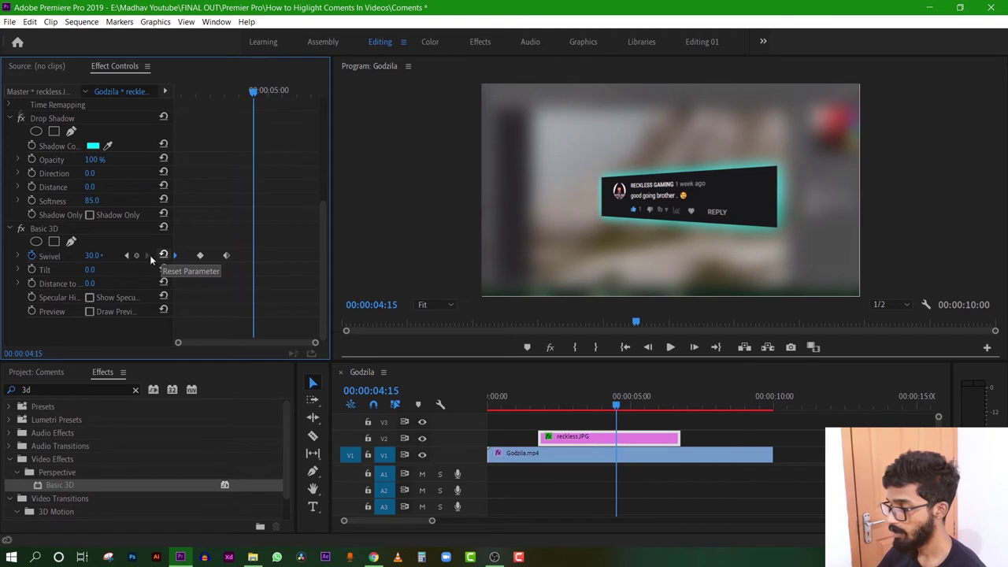
Change that Swivel keyframe to 20°
{"action": "left_click", "coordinate": [93, 255]}
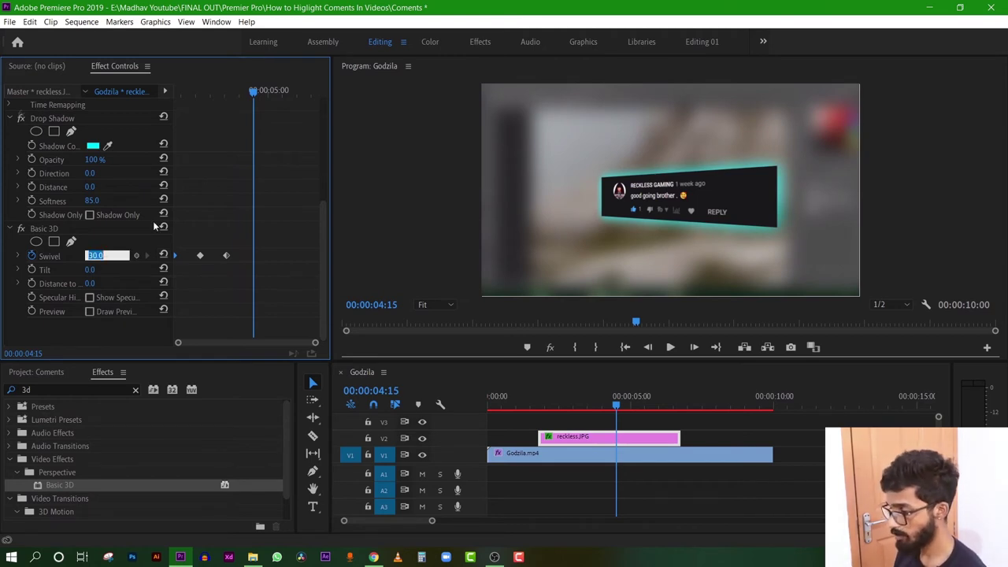
{"action": "type", "text": "20"}
{"action": "key", "text": "Return"}
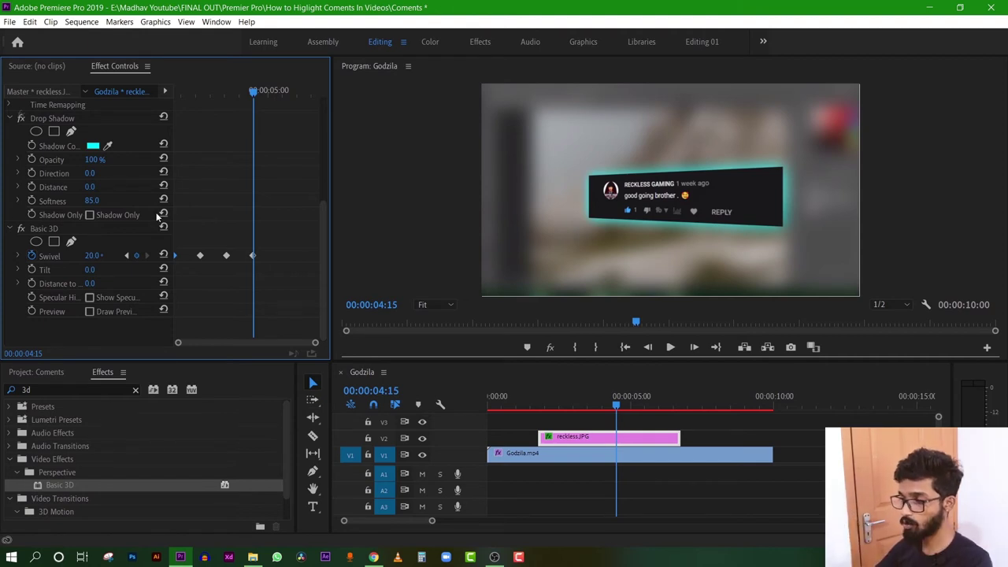
{"action": "left_click_drag", "start_coordinate": [254, 98], "coordinate": [251, 114]}
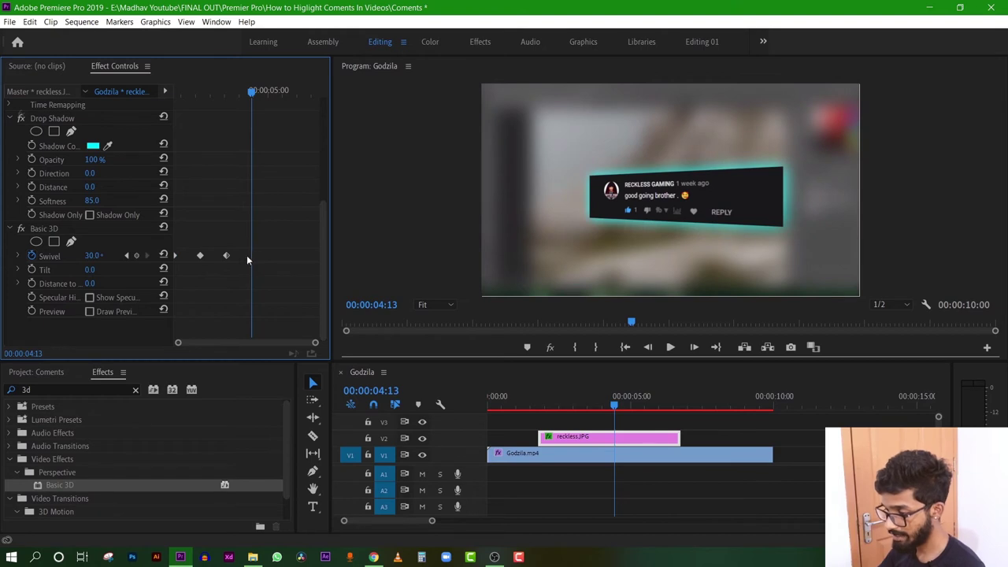
Set the last Swivel keyframe to -20° and play back the swivel animation
{"action": "left_click", "coordinate": [92, 255]}
{"action": "type", "text": "-2"}
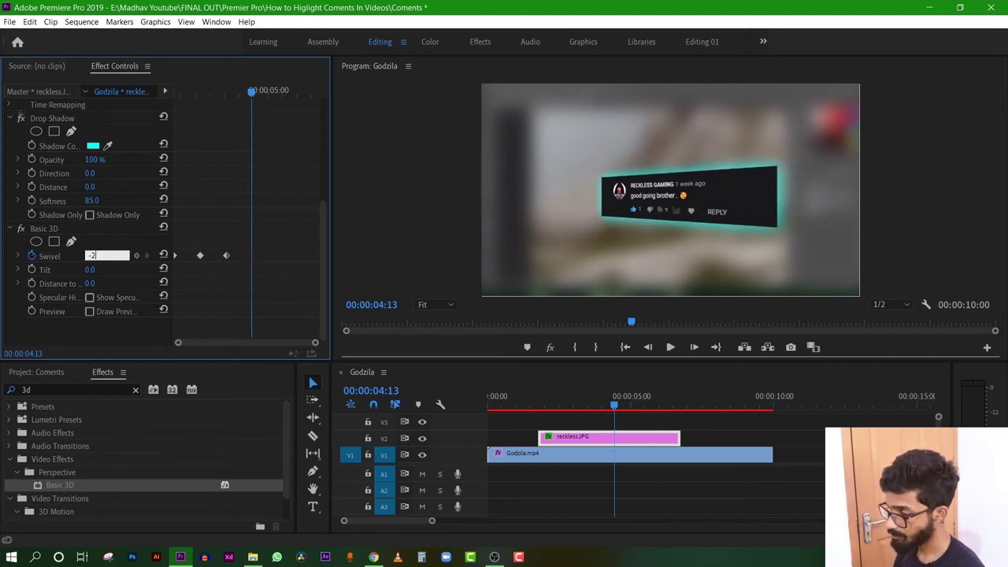
{"action": "type", "text": "0"}
{"action": "key", "text": "Return"}
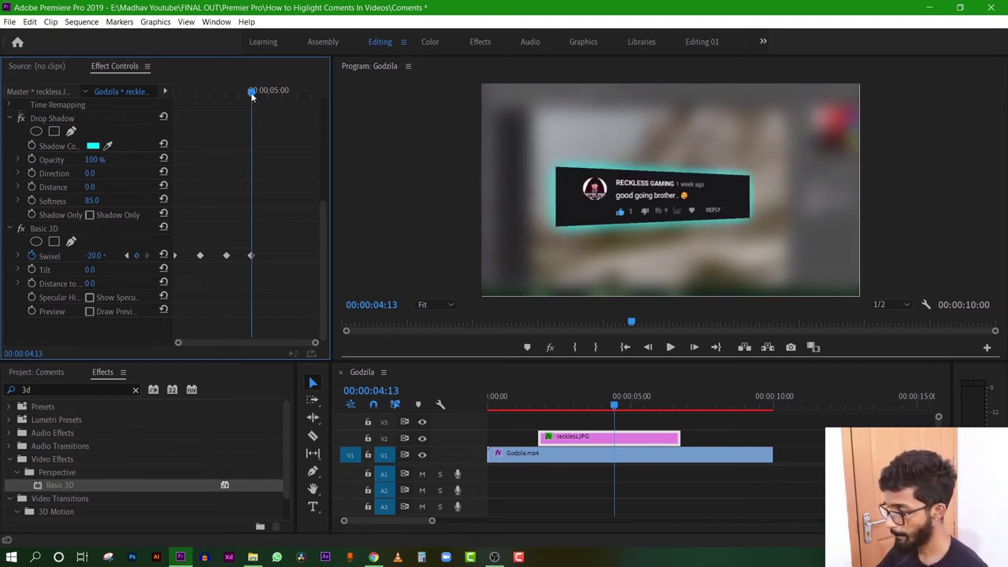
{"action": "mouse_move", "coordinate": [252, 96]}
{"action": "left_mouse_down"}
{"action": "mouse_move", "coordinate": [258, 110]}
{"action": "mouse_move", "coordinate": [145, 129]}
{"action": "left_mouse_up"}
{"action": "key", "text": "space"}
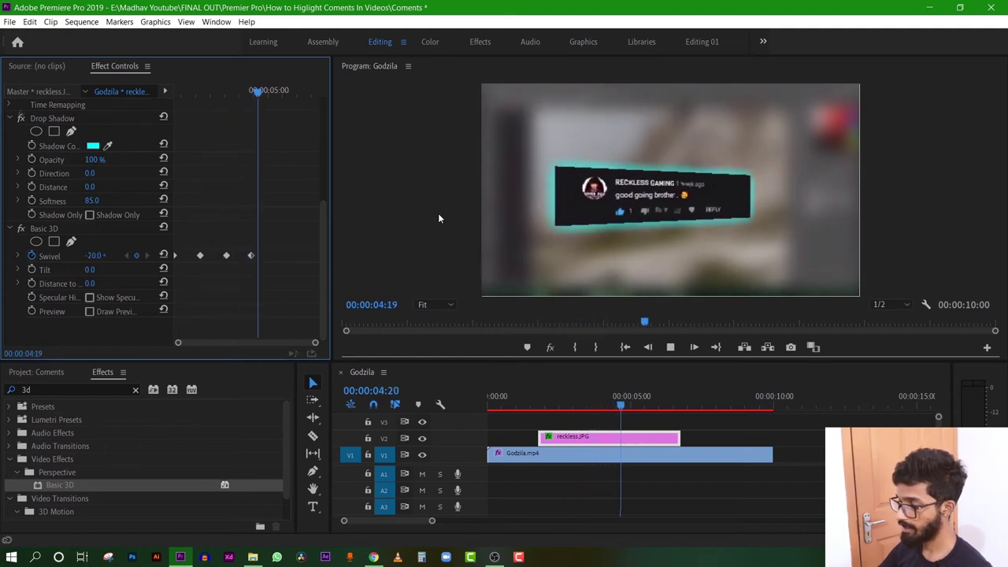
{"action": "left_click", "coordinate": [261, 93]}
{"action": "mouse_move", "coordinate": [262, 92]}
{"action": "left_mouse_down"}
{"action": "mouse_move", "coordinate": [215, 93]}
{"action": "mouse_move", "coordinate": [224, 125]}
{"action": "left_mouse_up"}
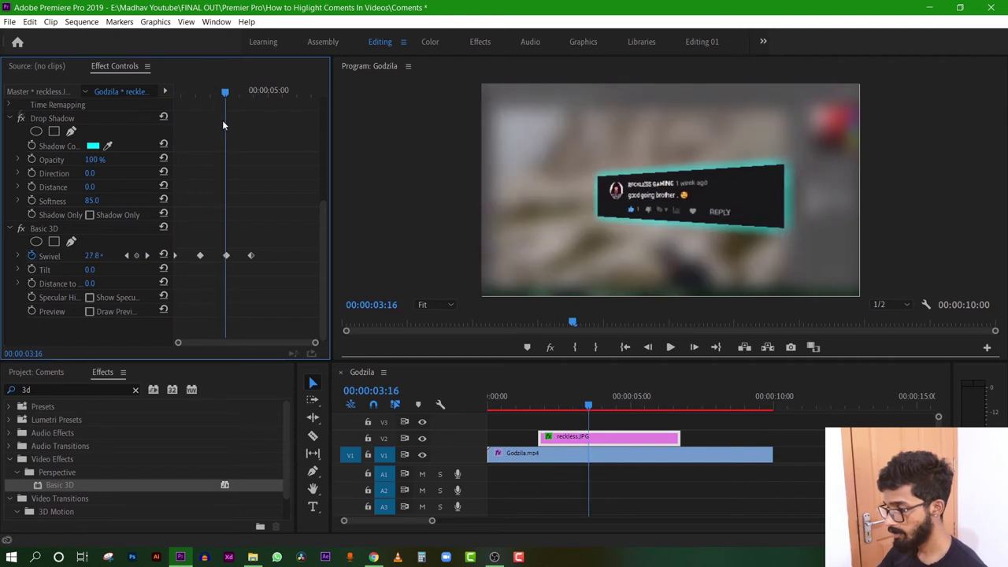
Drag the last Swivel keyframe later in time and replay the animation
{"action": "left_click_drag", "start_coordinate": [252, 256], "coordinate": [272, 255]}
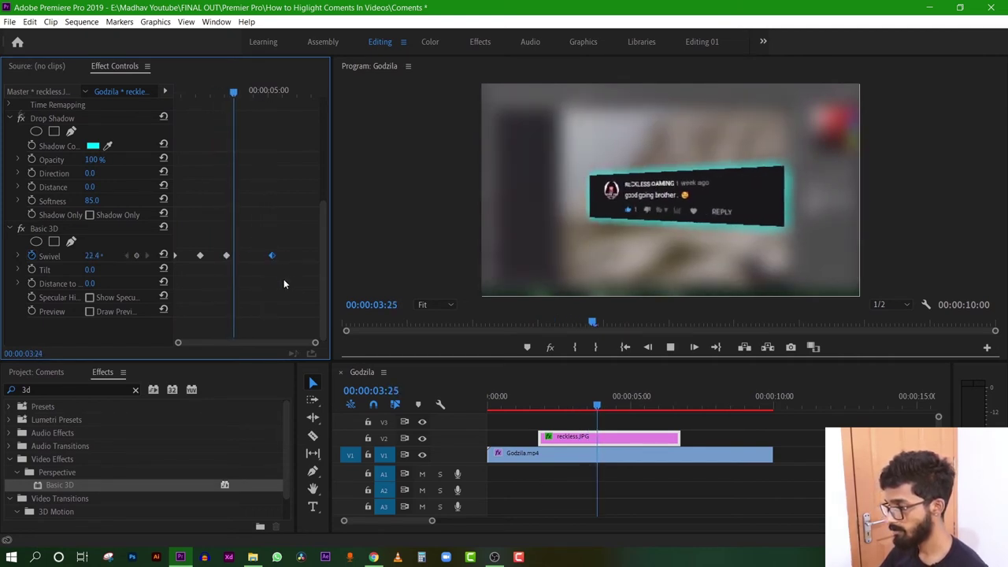
{"action": "key", "text": "space"}
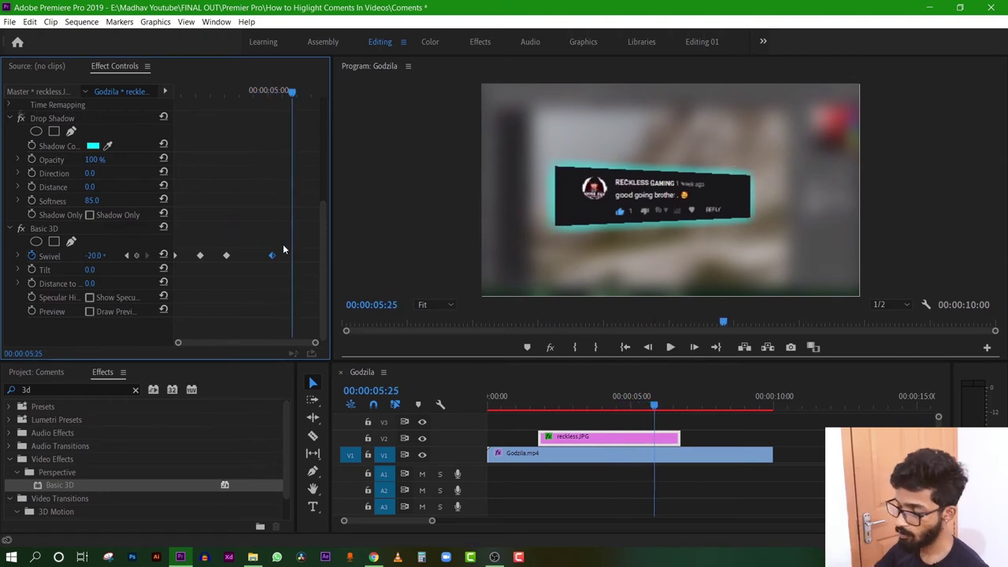
{"action": "left_click_drag", "start_coordinate": [289, 91], "coordinate": [175, 98]}
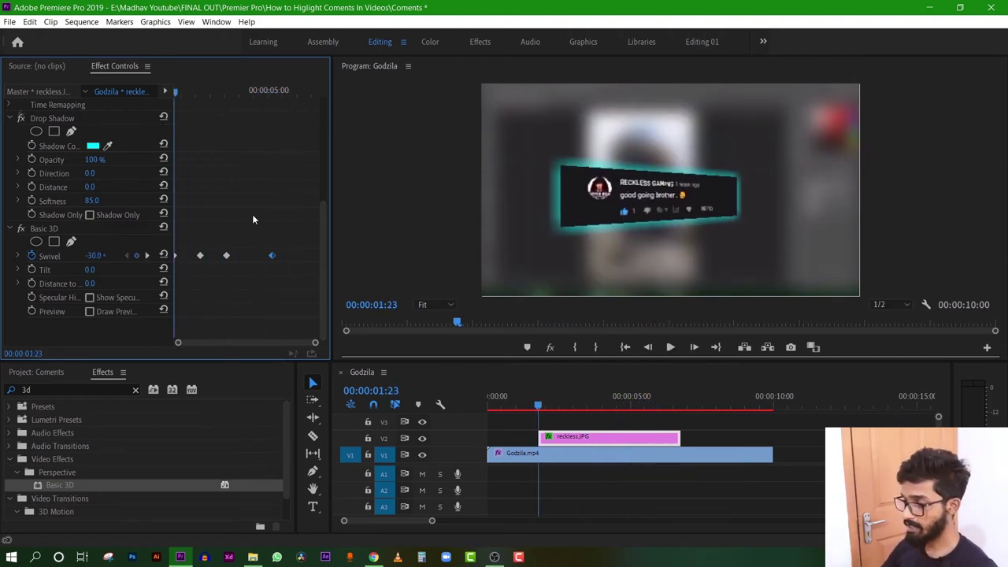
{"action": "key", "text": "space"}
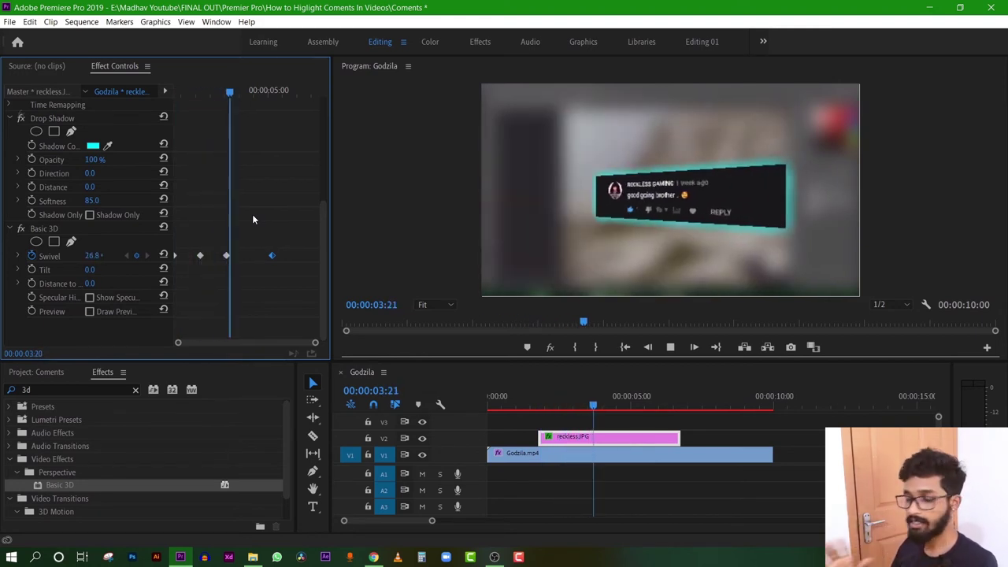
{"action": "key", "text": "space"}
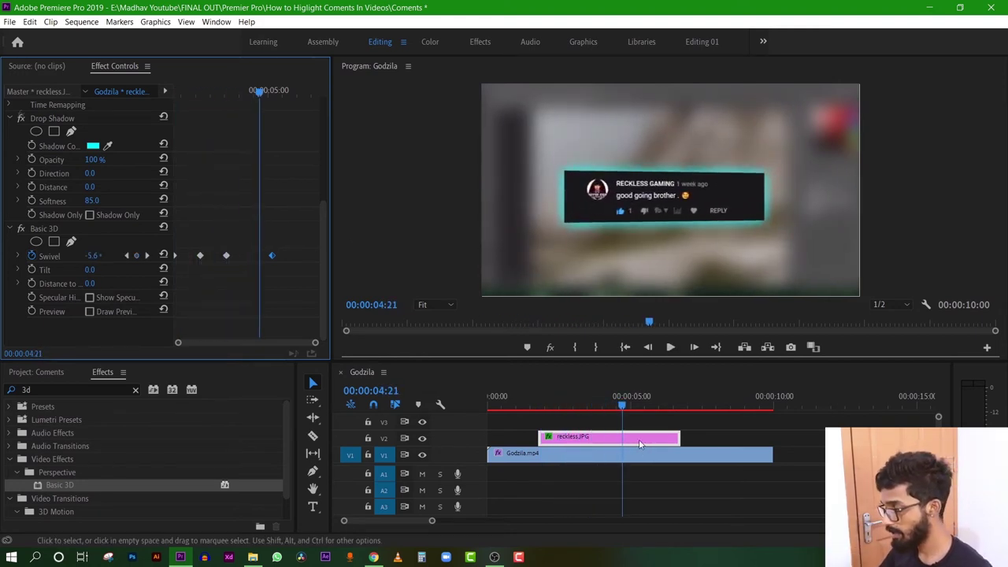
Scrub the Basic 3D Tilt value to lean the card to about -3°
{"action": "left_click_drag", "start_coordinate": [622, 406], "coordinate": [547, 423]}
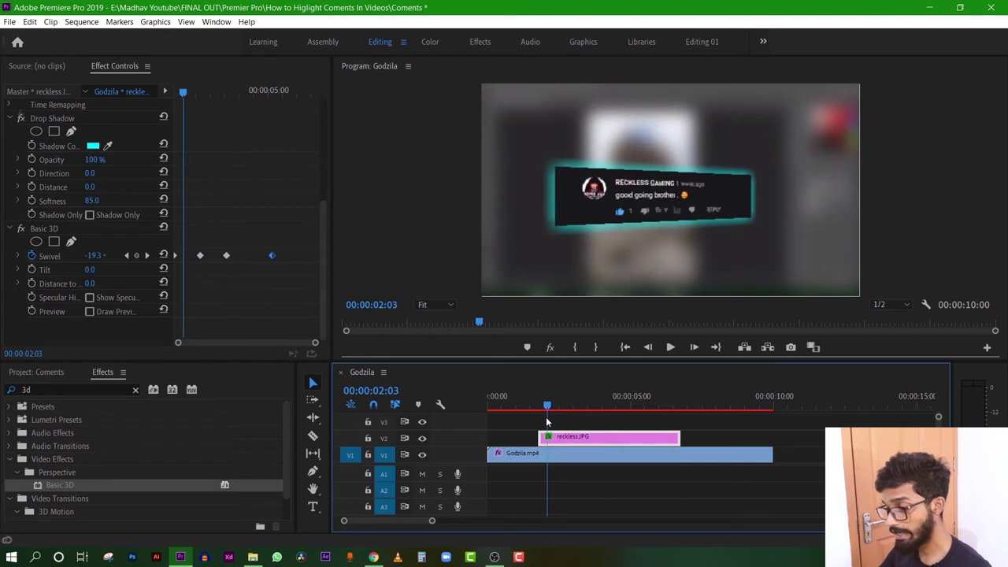
{"action": "left_click", "coordinate": [91, 271]}
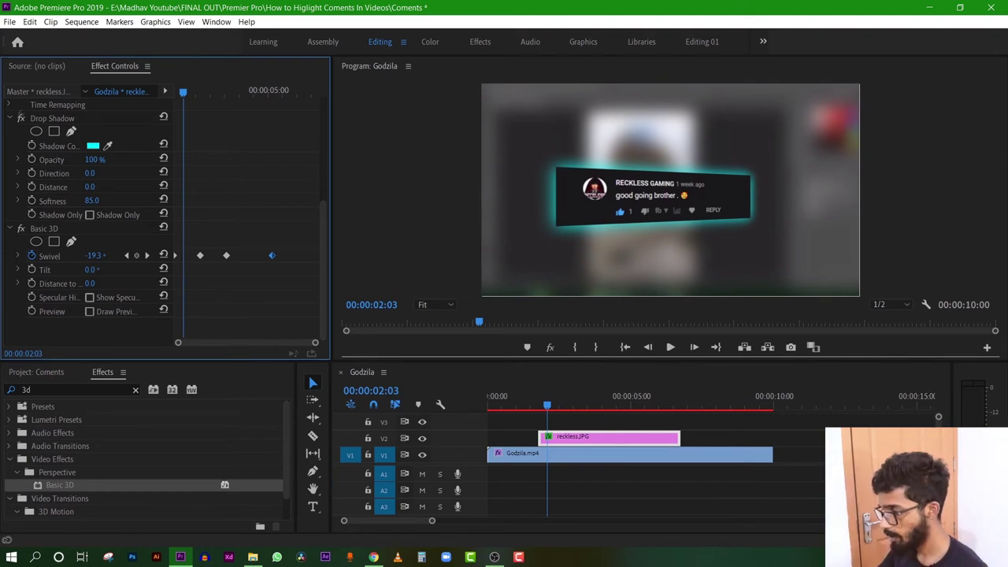
{"action": "type", "text": "47"}
{"action": "mouse_move", "coordinate": [91, 270]}
{"action": "left_mouse_down"}
{"action": "mouse_move", "coordinate": [67, 269]}
{"action": "mouse_move", "coordinate": [100, 269]}
{"action": "left_mouse_up"}
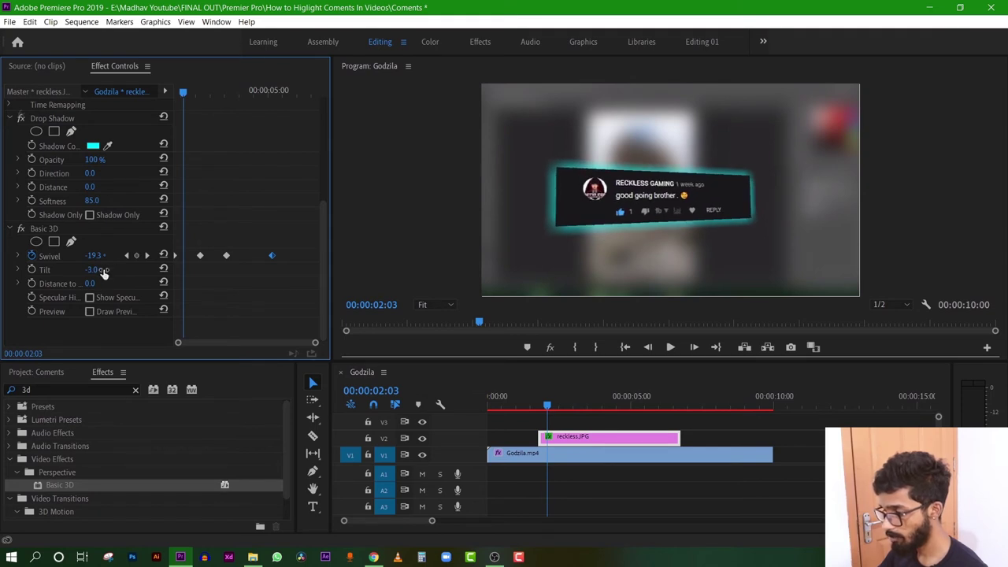
Set the comment card's Basic 3D Tilt to -10°
{"action": "left_click", "coordinate": [91, 269]}
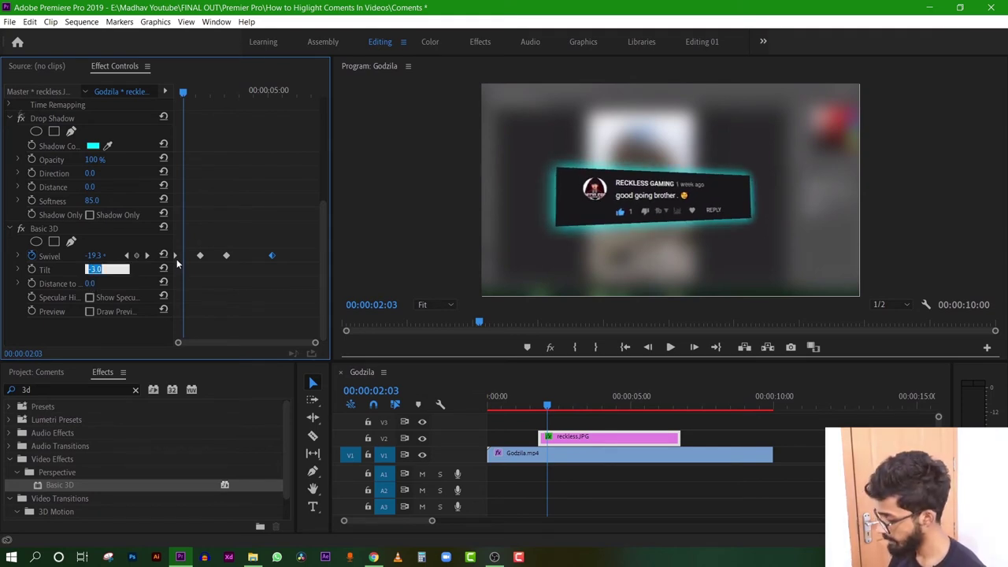
{"action": "type", "text": "-"}
{"action": "key", "text": "Return"}
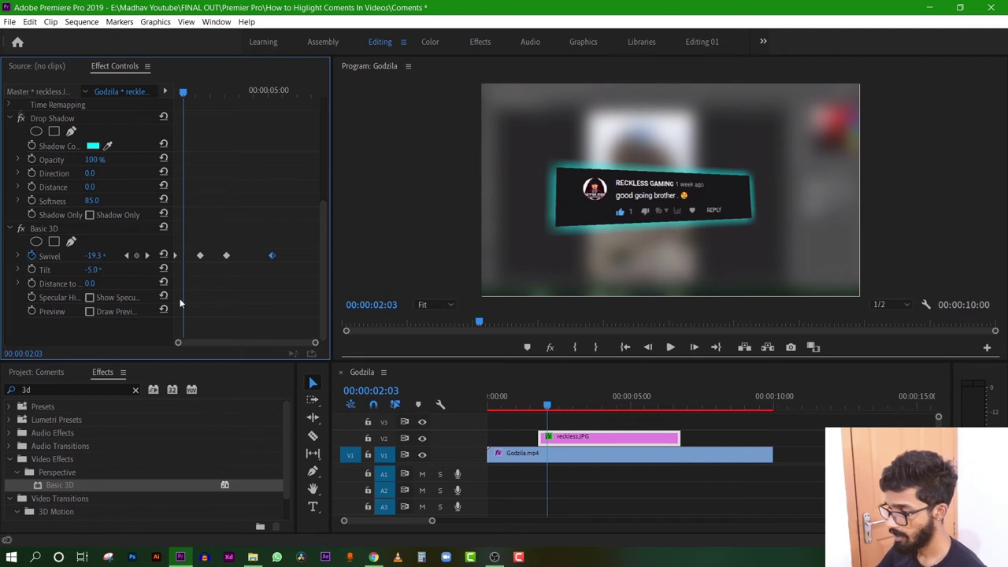
{"action": "left_click", "coordinate": [87, 268]}
{"action": "type", "text": "-"}
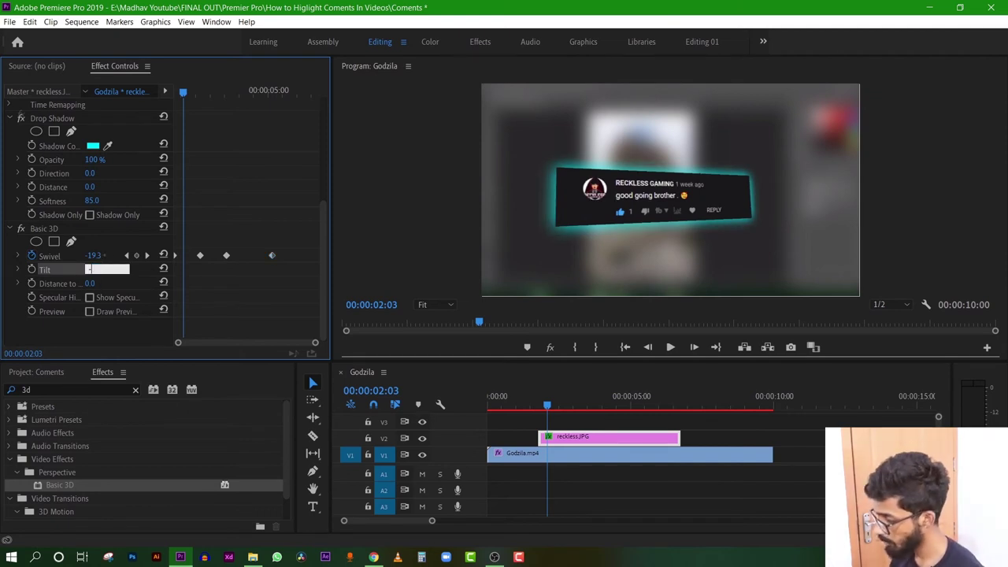
{"action": "type", "text": "10"}
{"action": "key", "text": "Return"}
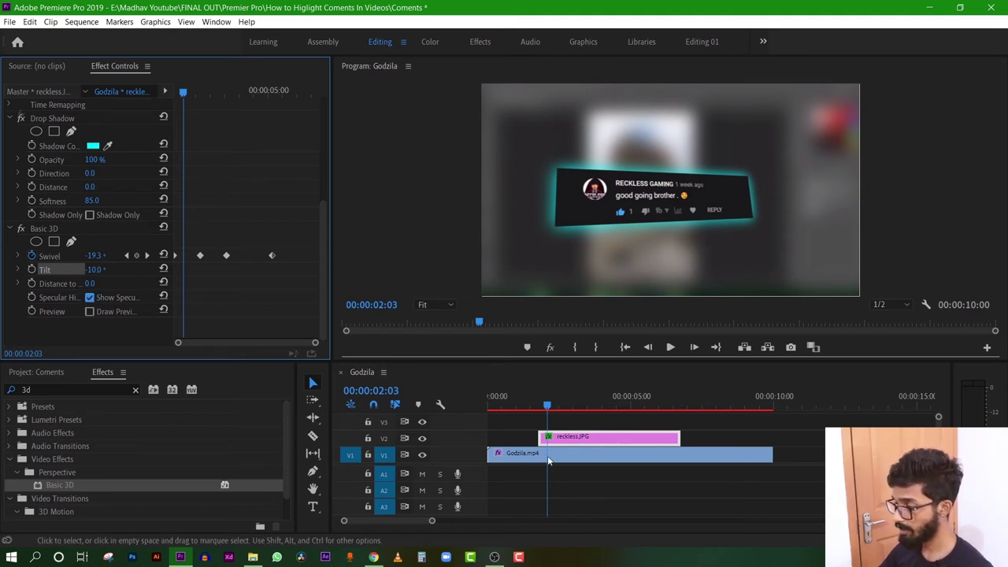
Scrub forward through the comment's swivel animation to review it
{"action": "left_click", "coordinate": [540, 405]}
{"action": "left_click_drag", "start_coordinate": [543, 405], "coordinate": [583, 408]}
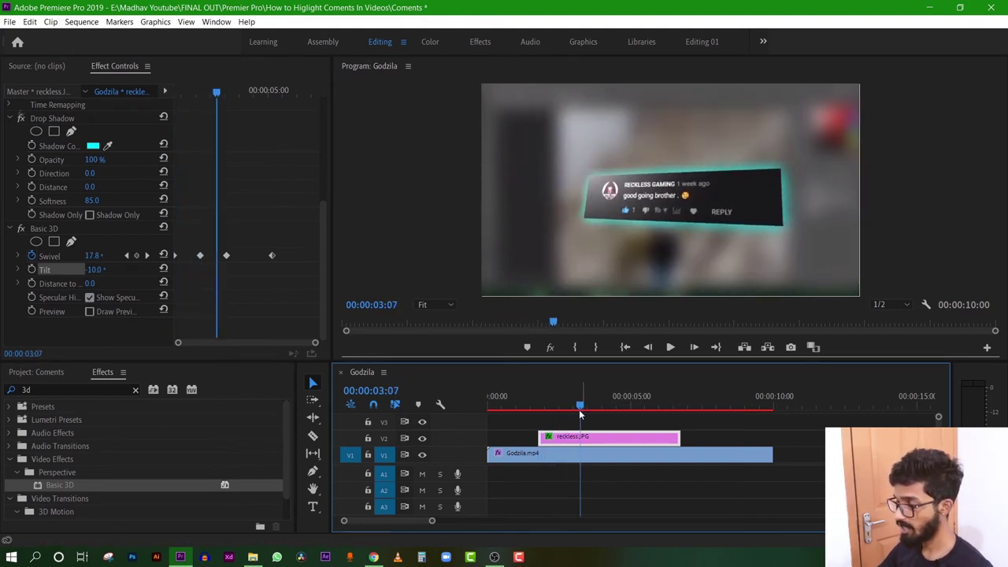
{"action": "mouse_move", "coordinate": [580, 409]}
{"action": "left_mouse_down"}
{"action": "mouse_move", "coordinate": [654, 401]}
{"action": "mouse_move", "coordinate": [590, 410]}
{"action": "left_mouse_up"}
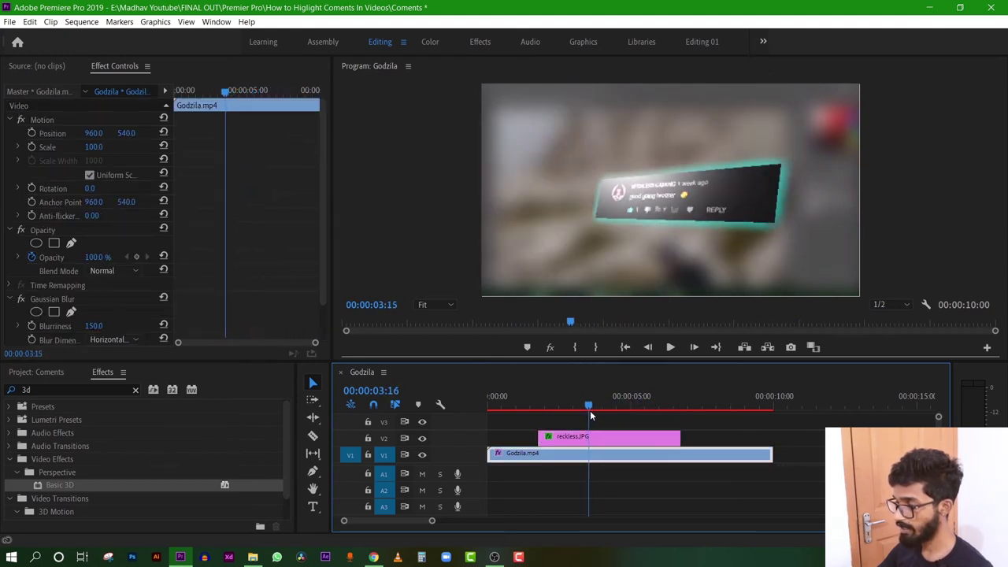
Toggle Show Specular Highlight off and back on, then save the project
{"action": "scroll", "coordinate": [84, 298], "scroll_direction": "down", "scroll_amount": 2}
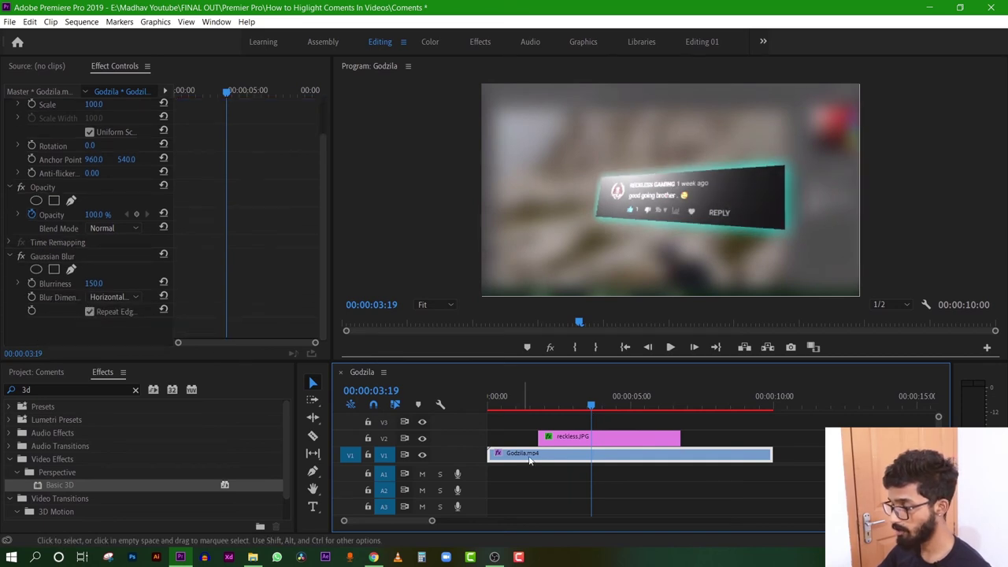
{"action": "left_click", "coordinate": [578, 437]}
{"action": "scroll", "coordinate": [89, 290], "scroll_direction": "down", "scroll_amount": 5}
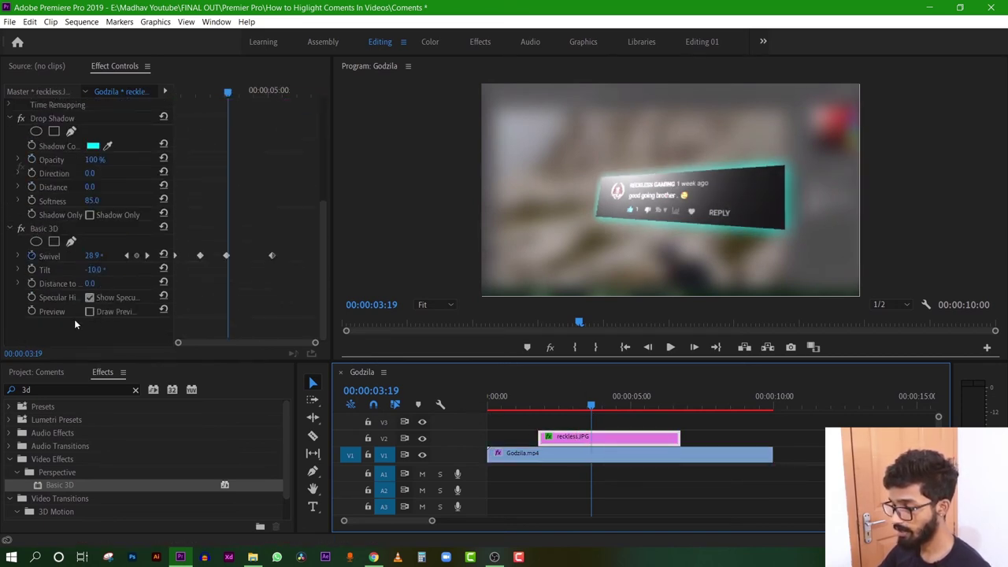
{"action": "left_click", "coordinate": [89, 298]}
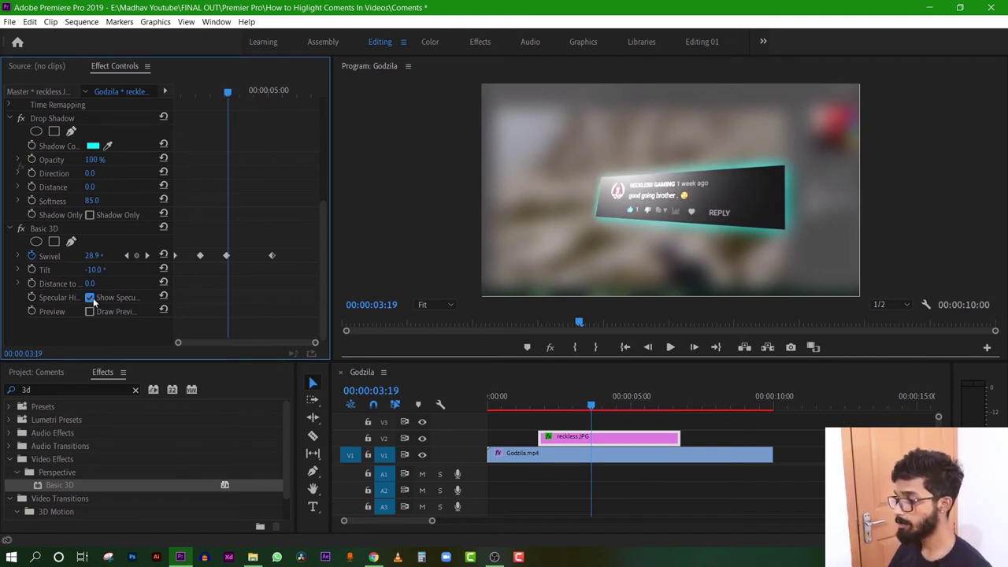
{"action": "left_click", "coordinate": [90, 298]}
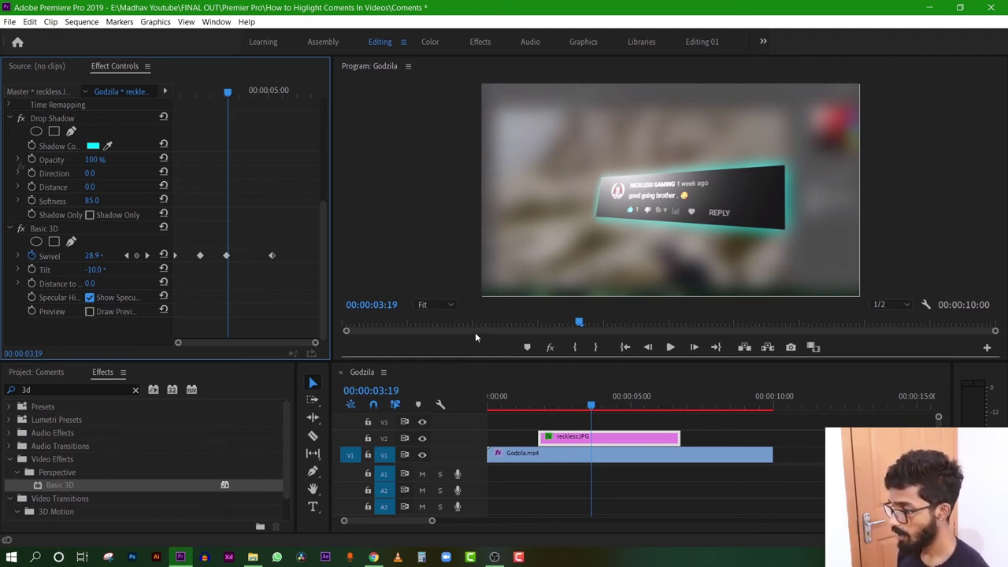
{"action": "key", "text": "ctrl+s"}
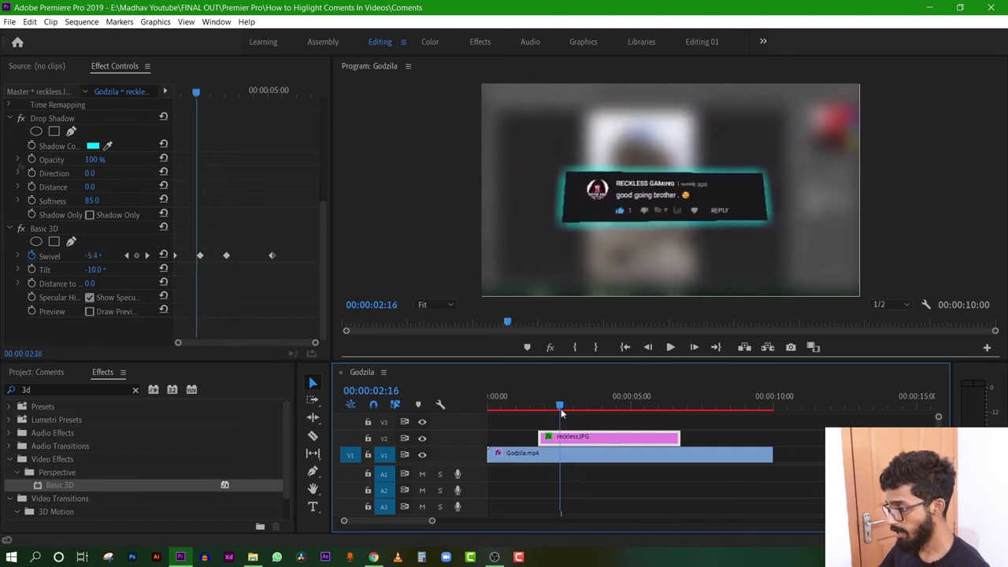
{"action": "left_click_drag", "start_coordinate": [594, 408], "coordinate": [538, 421]}
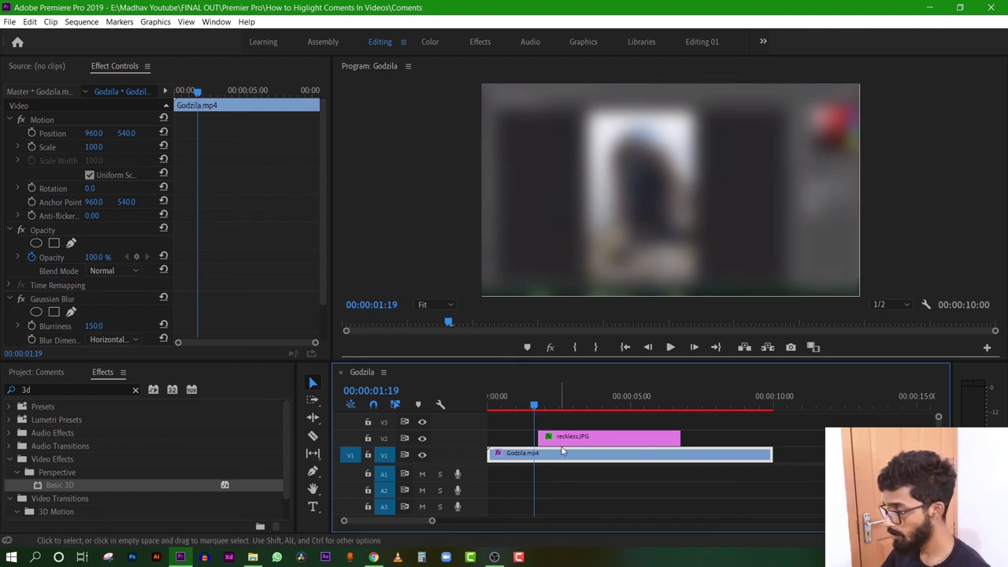
Drop the Slide transition onto the start of reckless.JPG on track V2
{"action": "left_click", "coordinate": [569, 439]}
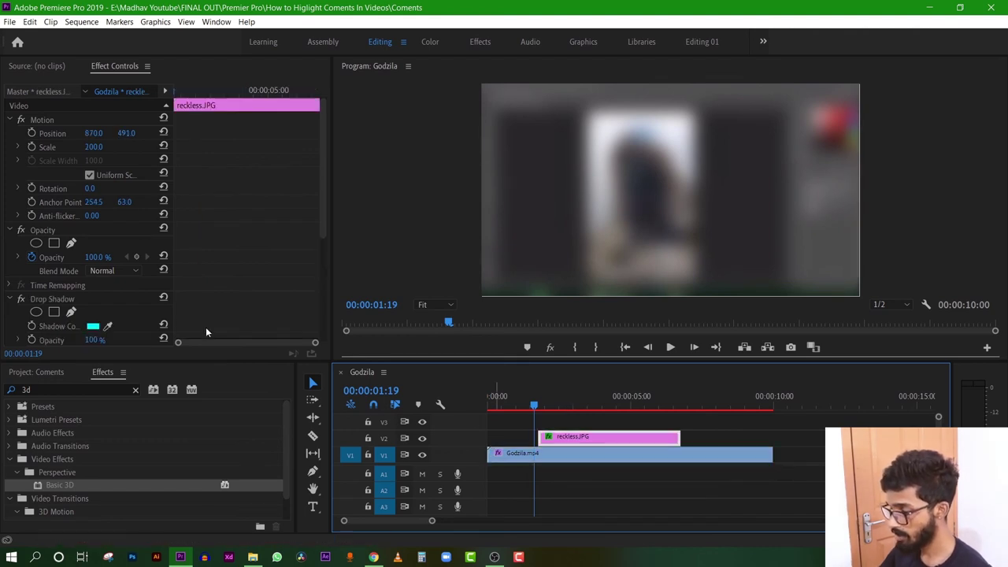
{"action": "left_click", "coordinate": [10, 459]}
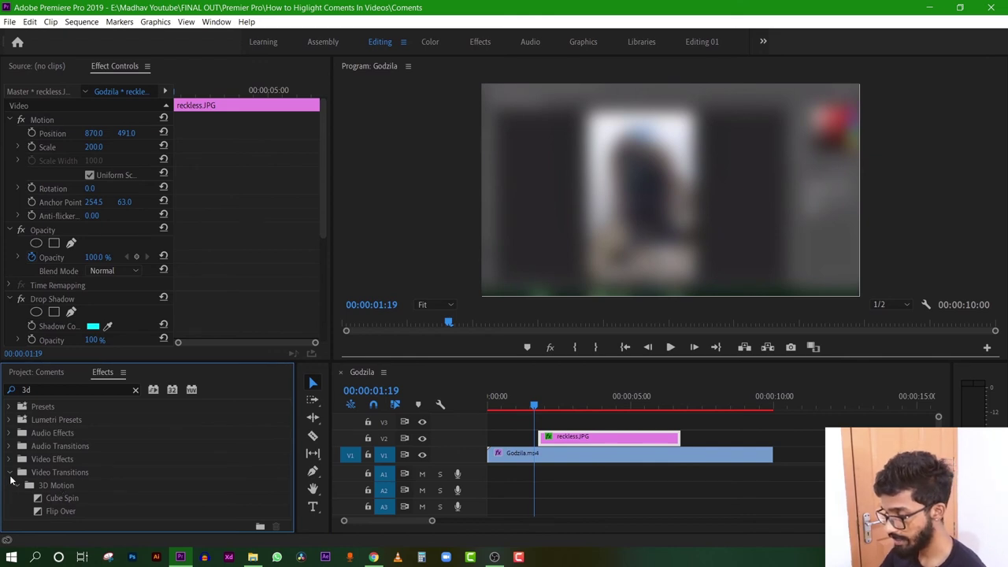
{"action": "left_click", "coordinate": [135, 391]}
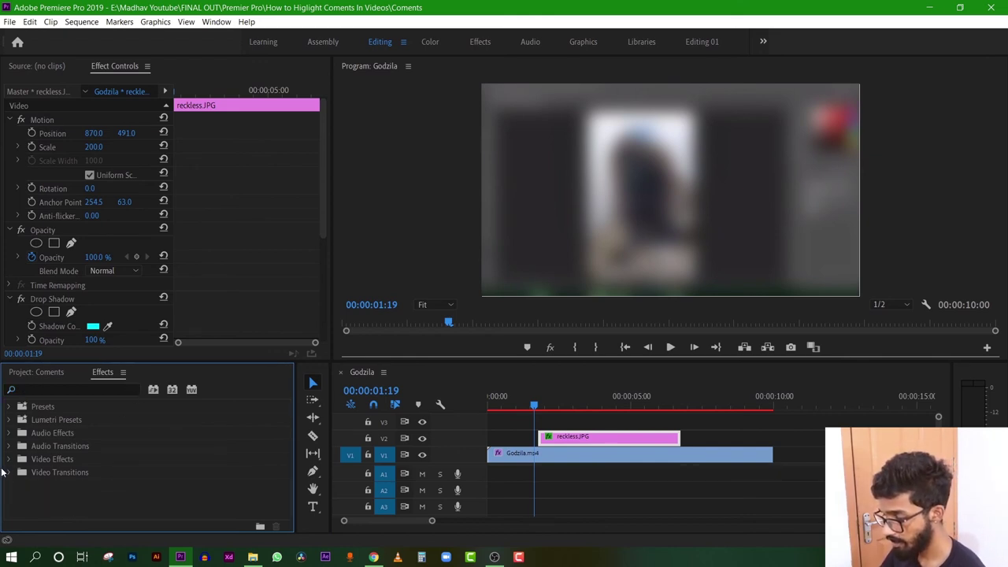
{"action": "scroll", "coordinate": [110, 468], "scroll_direction": "down", "scroll_amount": 3}
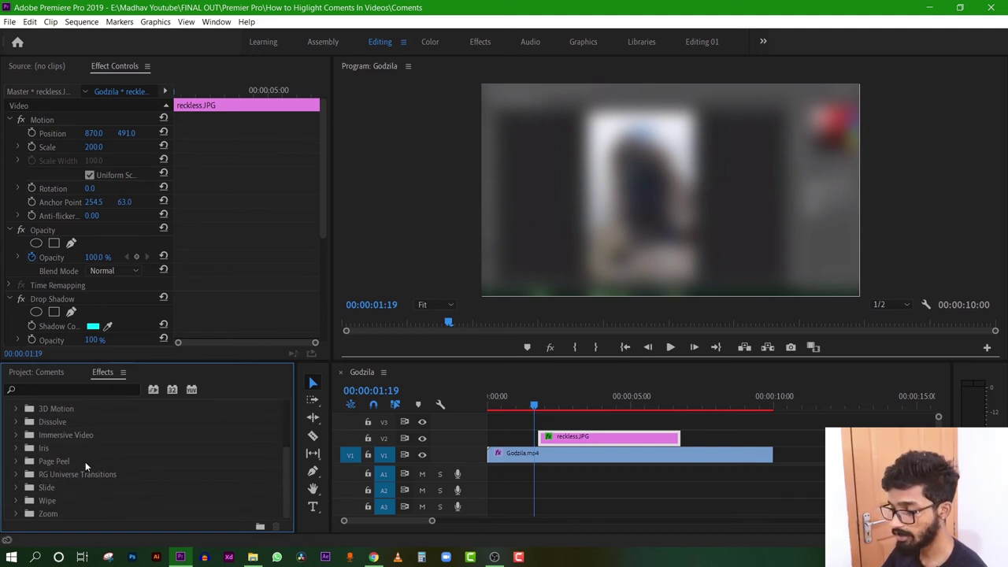
{"action": "scroll", "coordinate": [89, 463], "scroll_direction": "up", "scroll_amount": 1}
{"action": "scroll", "coordinate": [76, 468], "scroll_direction": "up", "scroll_amount": 1}
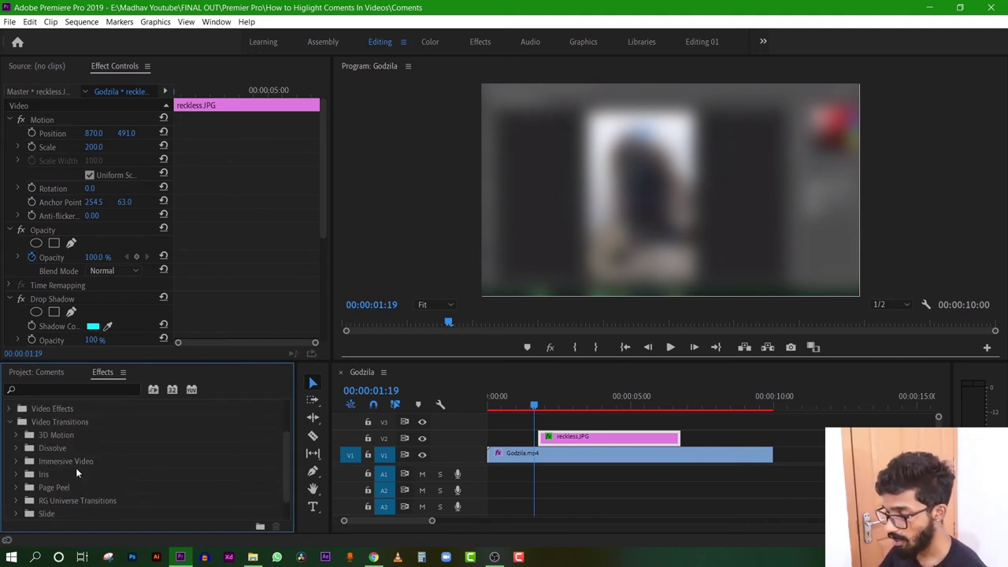
{"action": "scroll", "coordinate": [35, 477], "scroll_direction": "down", "scroll_amount": 1}
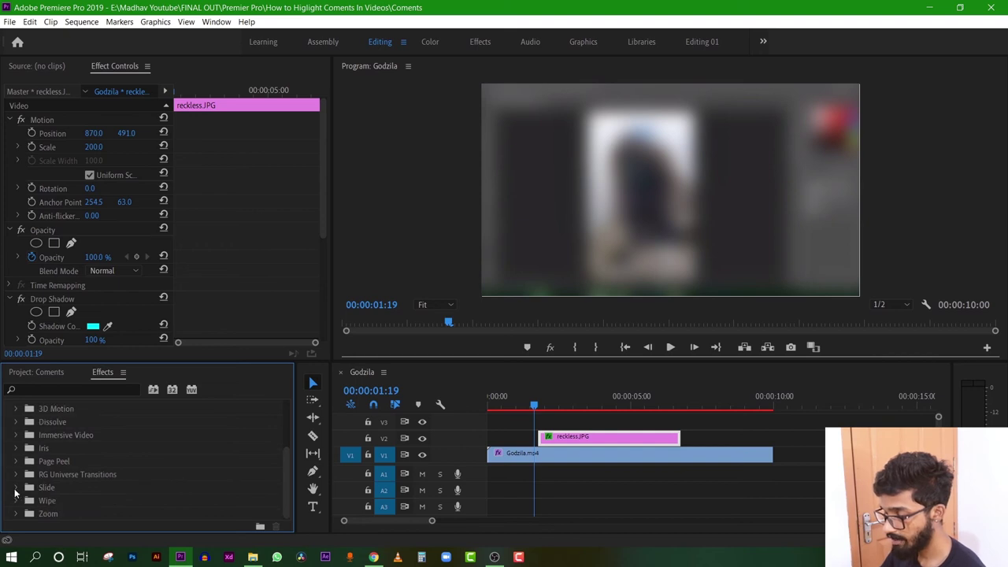
{"action": "scroll", "coordinate": [95, 490], "scroll_direction": "down", "scroll_amount": 2}
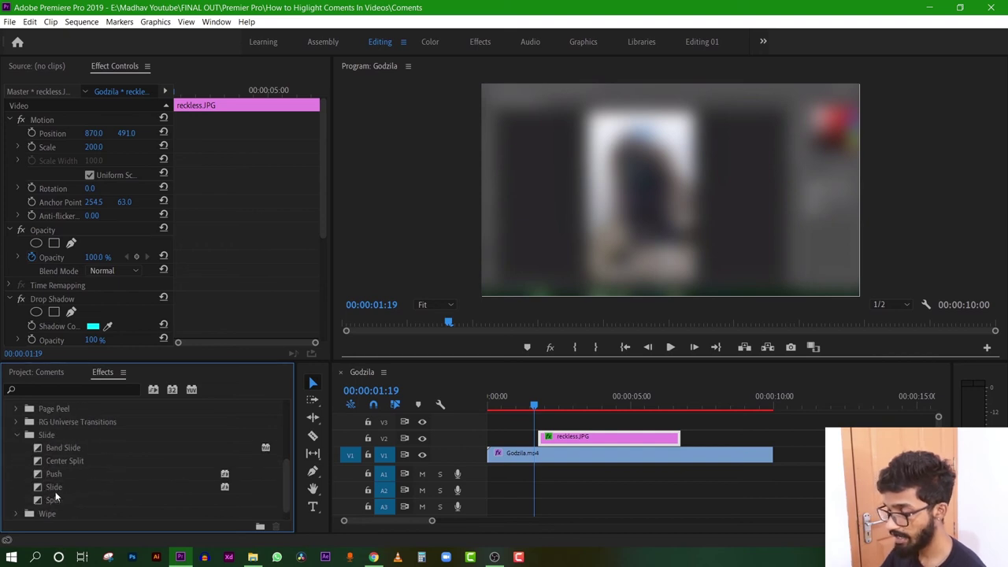
{"action": "left_click_drag", "start_coordinate": [52, 487], "coordinate": [478, 465]}
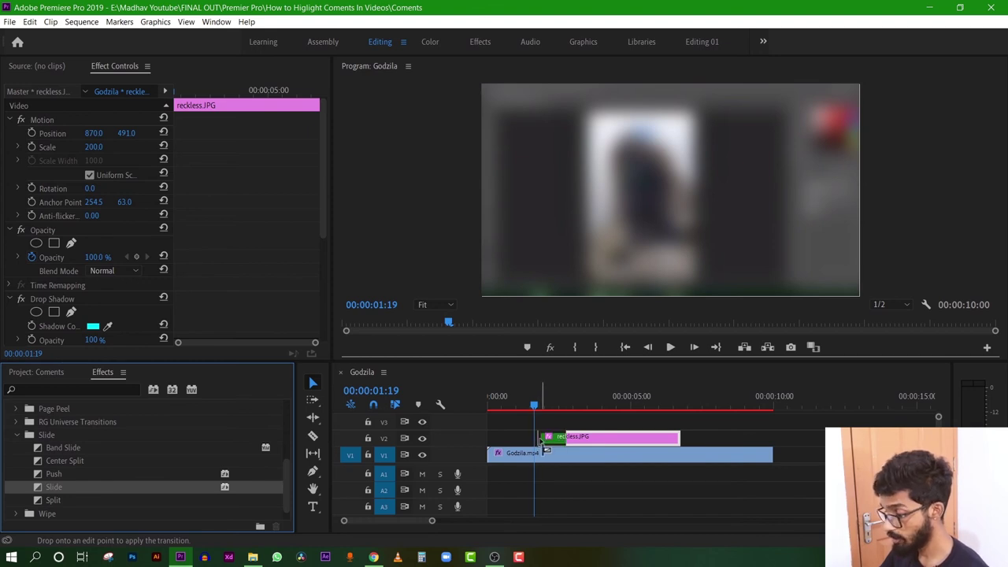
{"action": "left_click_drag", "start_coordinate": [542, 443], "coordinate": [542, 444]}
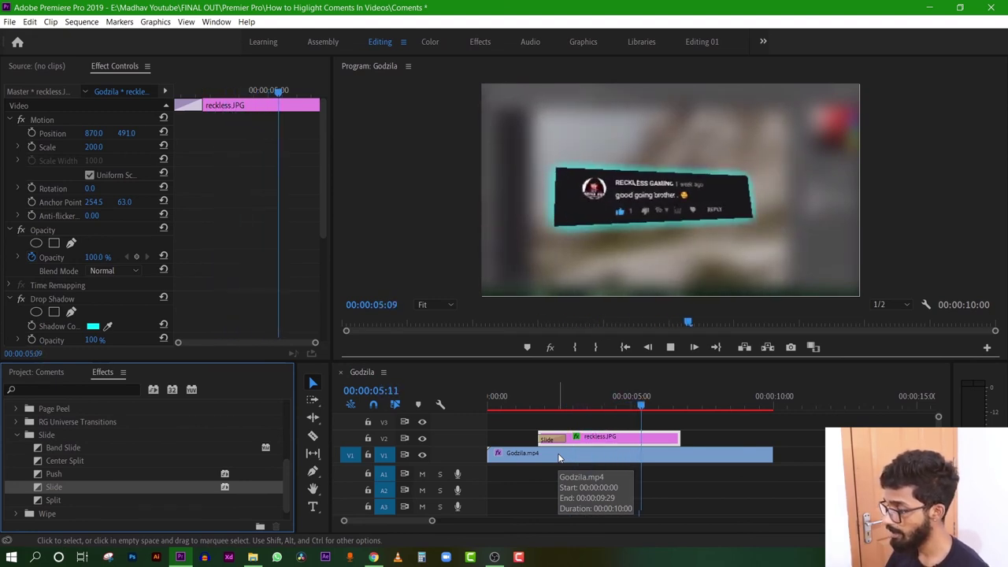
Stop playback and scrub from about 00:00:04:15 to review the comment's swivel
{"action": "key", "text": "space"}
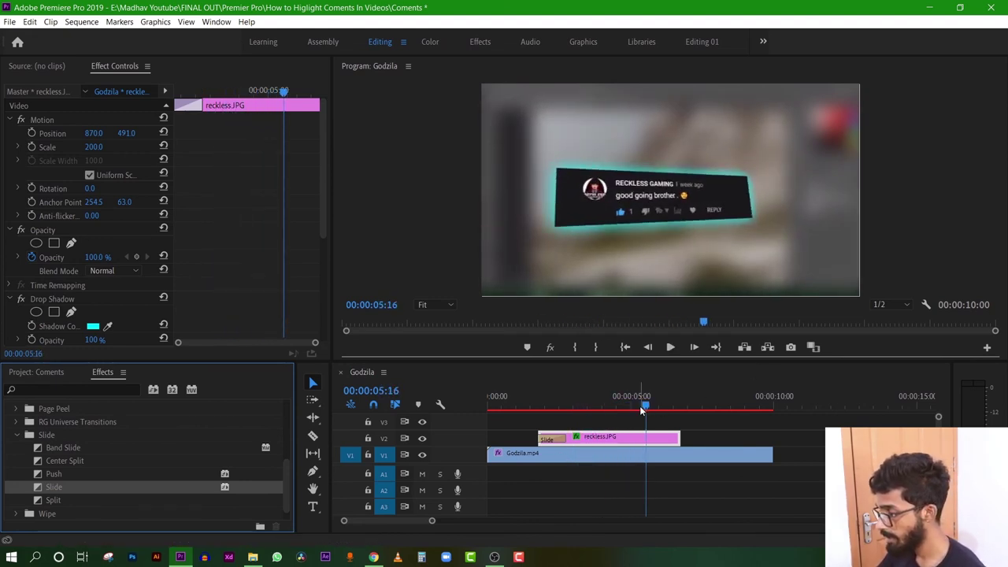
{"action": "left_click_drag", "start_coordinate": [643, 408], "coordinate": [616, 408]}
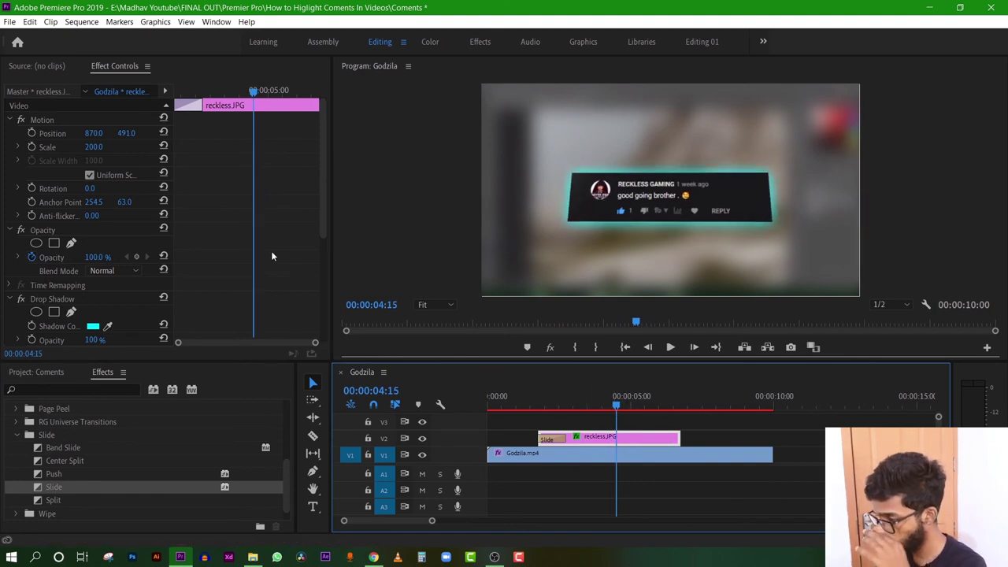
{"action": "scroll", "coordinate": [204, 261], "scroll_direction": "down", "scroll_amount": 2}
{"action": "scroll", "coordinate": [204, 261], "scroll_direction": "down", "scroll_amount": 3}
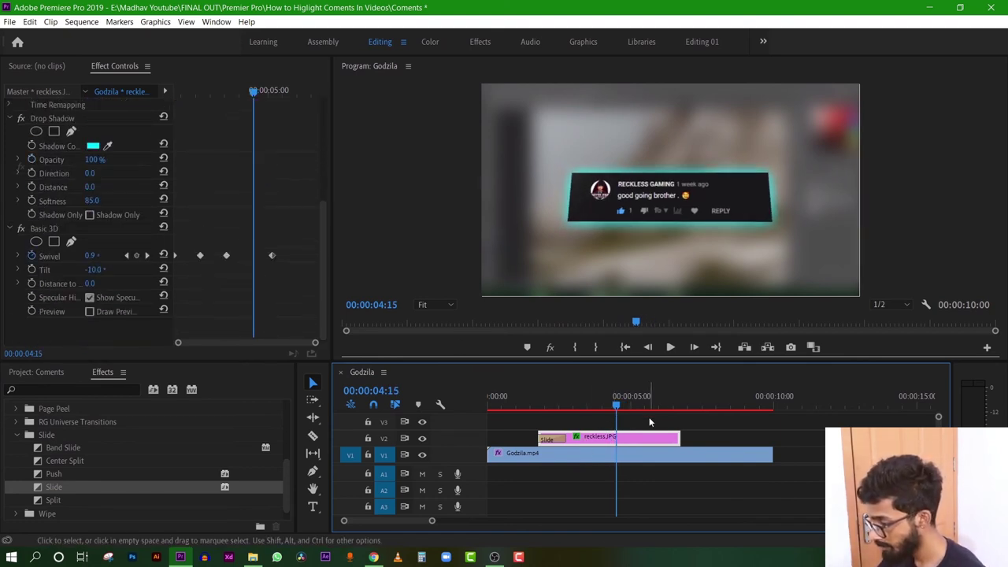
{"action": "mouse_move", "coordinate": [616, 405]}
{"action": "left_mouse_down"}
{"action": "mouse_move", "coordinate": [635, 407]}
{"action": "mouse_move", "coordinate": [625, 406]}
{"action": "left_mouse_up"}
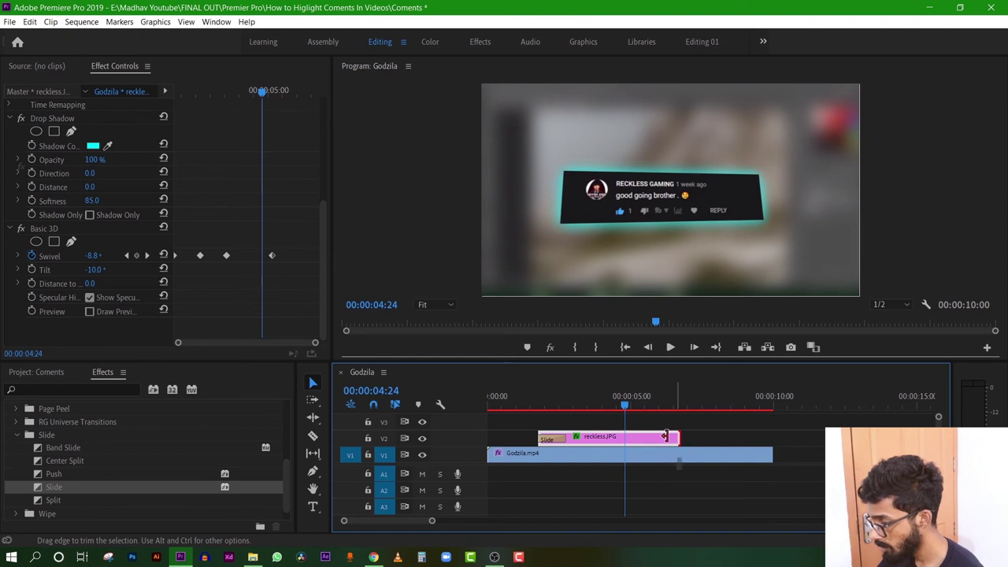
Trim the end of reckless.JPG so the comment clip ends just before the 5-second mark
{"action": "left_click_drag", "start_coordinate": [665, 438], "coordinate": [629, 437]}
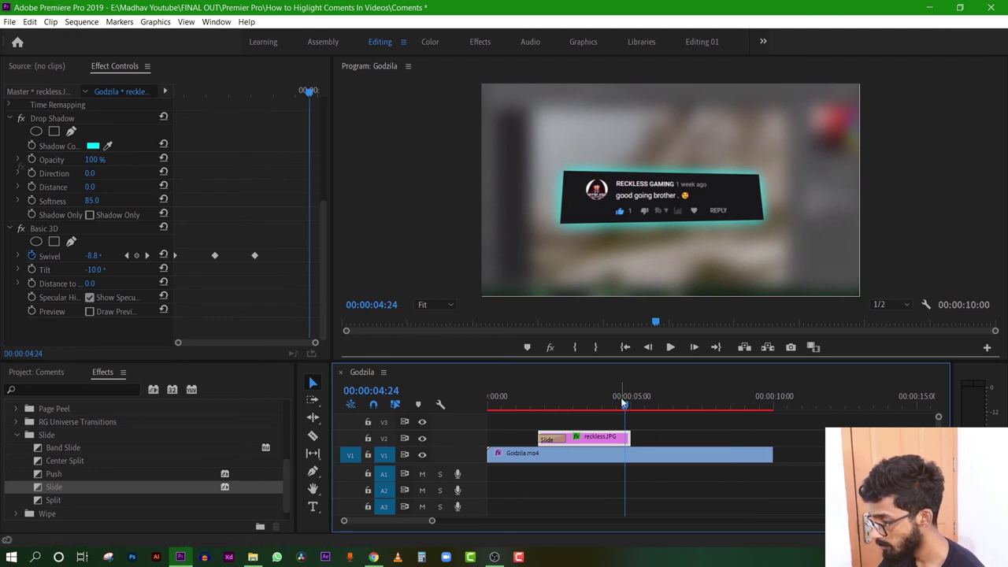
{"action": "left_click_drag", "start_coordinate": [629, 402], "coordinate": [628, 406]}
{"action": "left_click", "coordinate": [621, 438]}
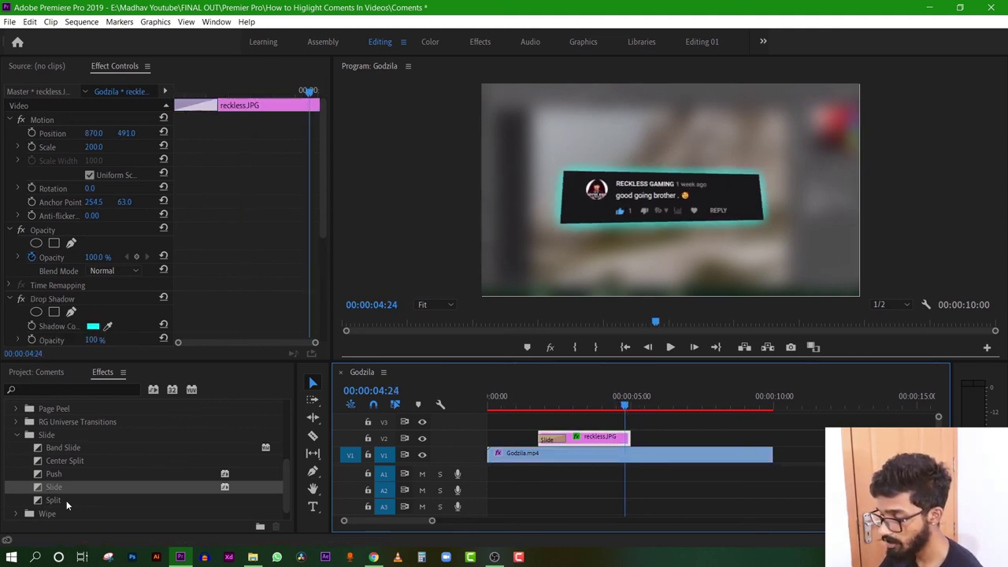
Apply the Dissolve > Cross Dissolve transition to the end of the reckless.JPG clip
{"action": "left_click", "coordinate": [21, 435]}
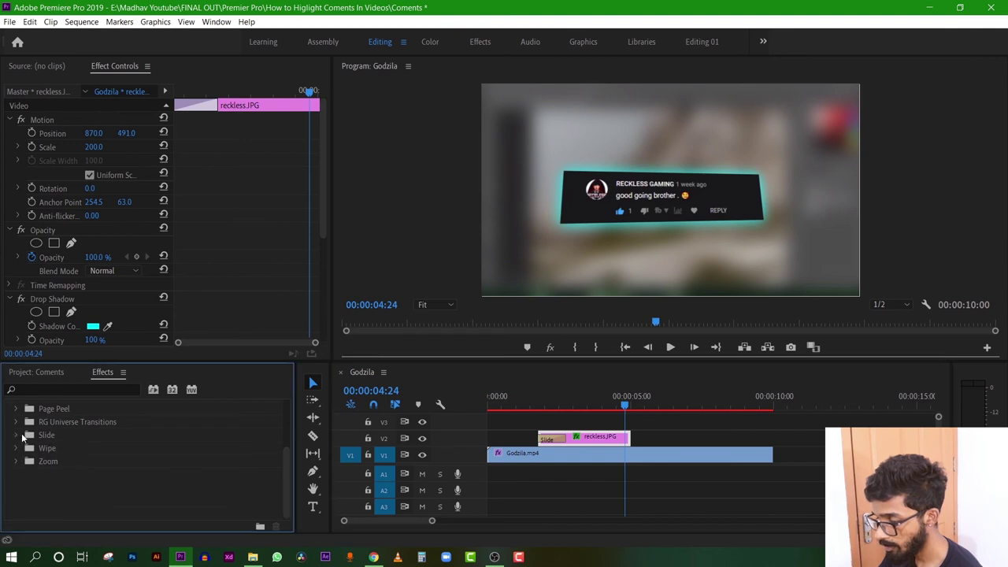
{"action": "scroll", "coordinate": [15, 457], "scroll_direction": "up", "scroll_amount": 4}
{"action": "scroll", "coordinate": [12, 469], "scroll_direction": "up", "scroll_amount": 1}
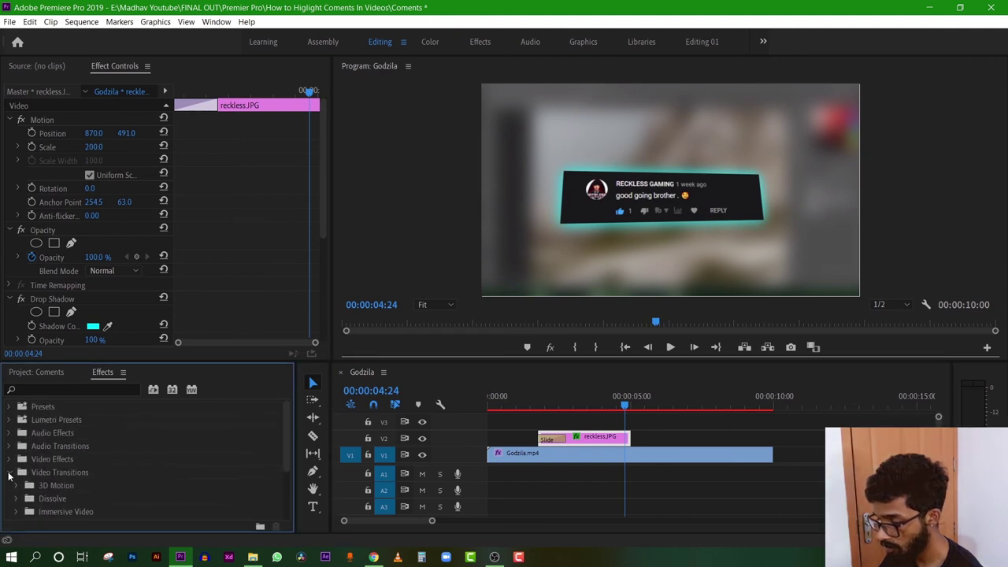
{"action": "left_click", "coordinate": [16, 499]}
{"action": "scroll", "coordinate": [57, 471], "scroll_direction": "down", "scroll_amount": 2}
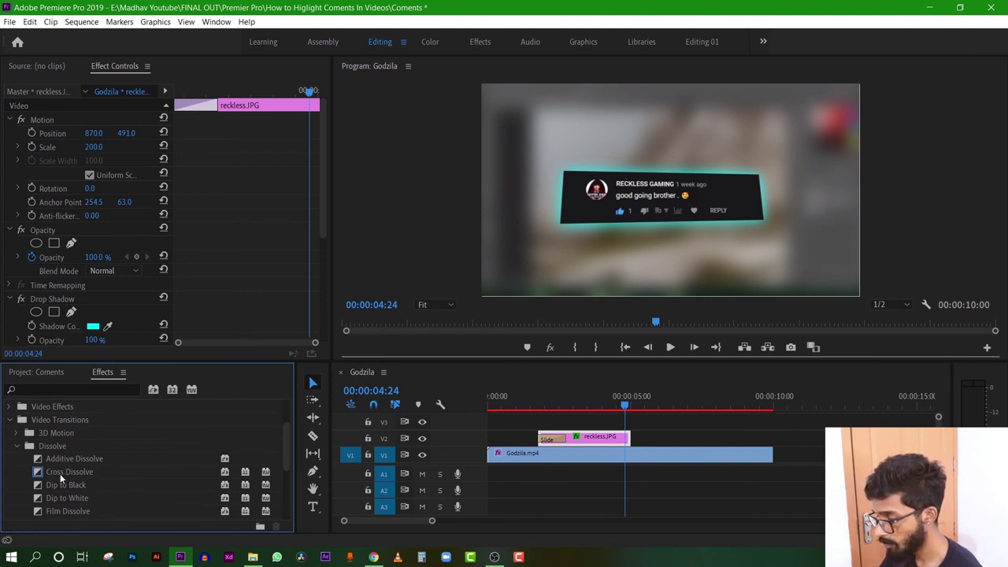
{"action": "left_click", "coordinate": [159, 471]}
{"action": "left_click_drag", "start_coordinate": [631, 446], "coordinate": [622, 440]}
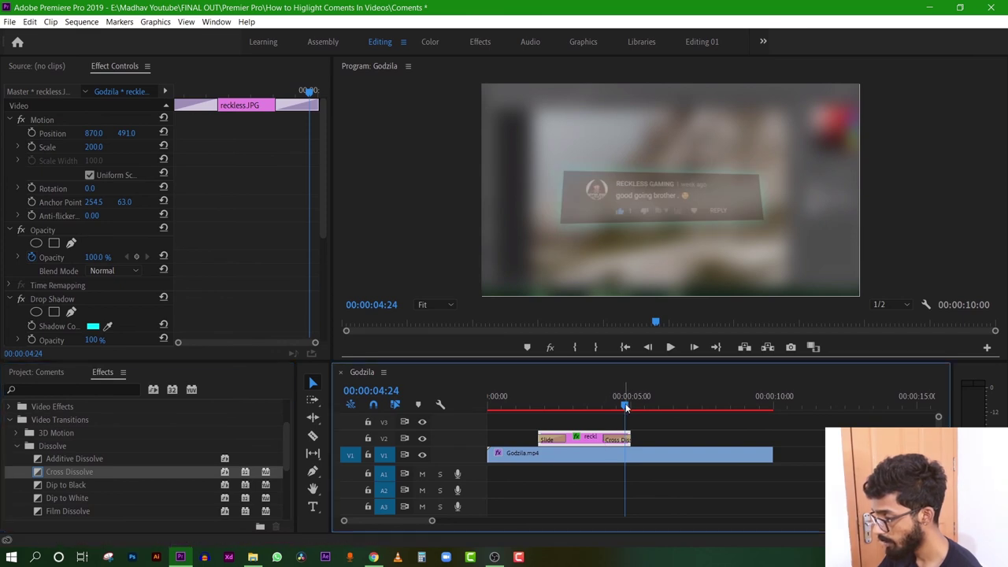
Preview the sequence from just before the comment to check the Slide-in and Cross Dissolve
{"action": "left_click", "coordinate": [543, 404]}
{"action": "key", "text": "space"}
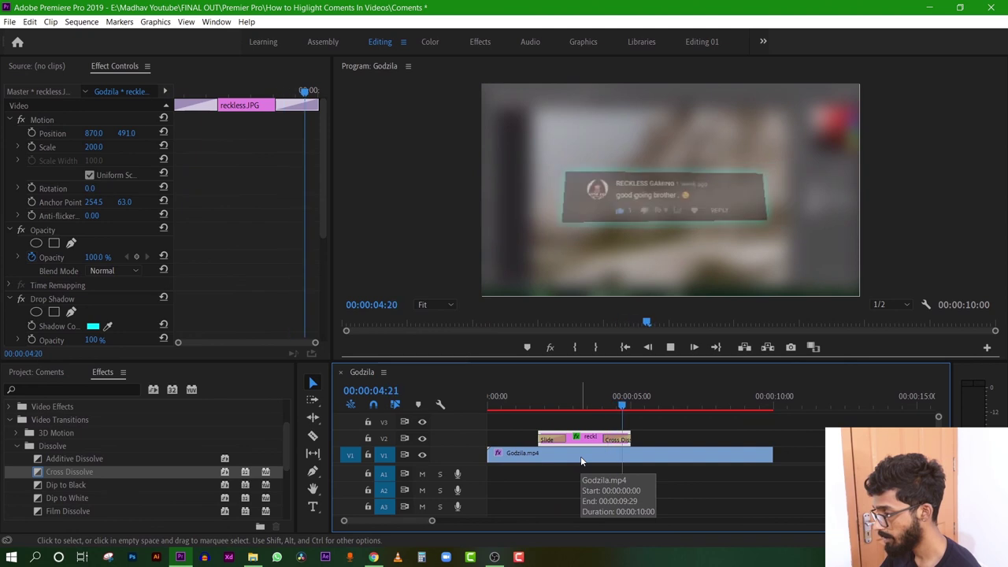
{"action": "key", "text": "space"}
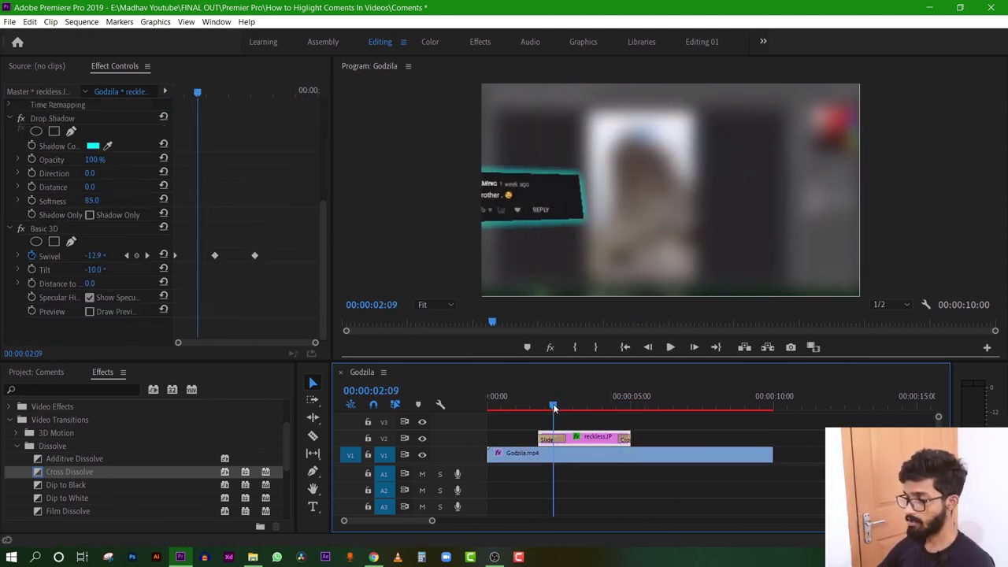
{"action": "left_click_drag", "start_coordinate": [565, 415], "coordinate": [539, 414]}
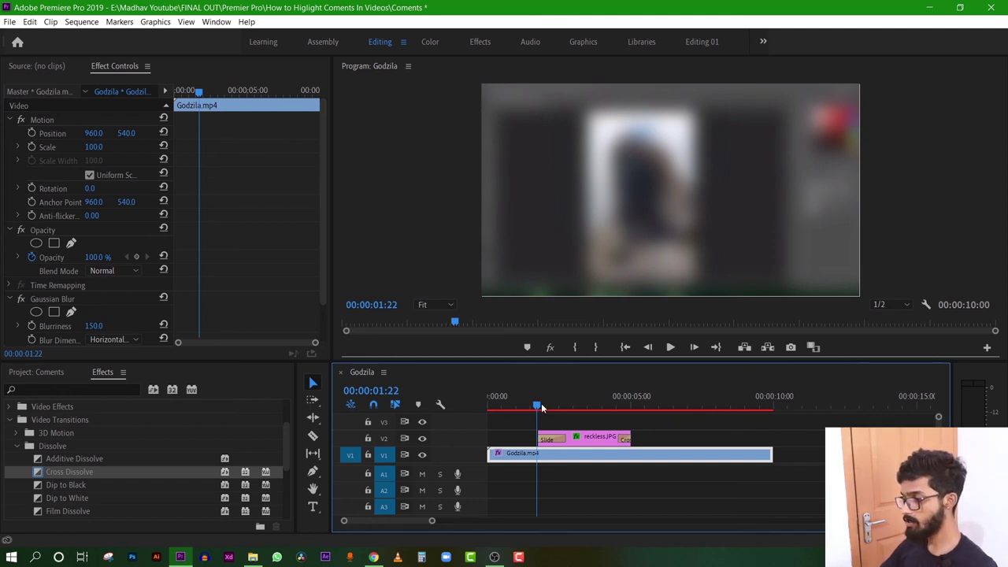
{"action": "left_click_drag", "start_coordinate": [542, 407], "coordinate": [584, 407]}
{"action": "left_click", "coordinate": [587, 437]}
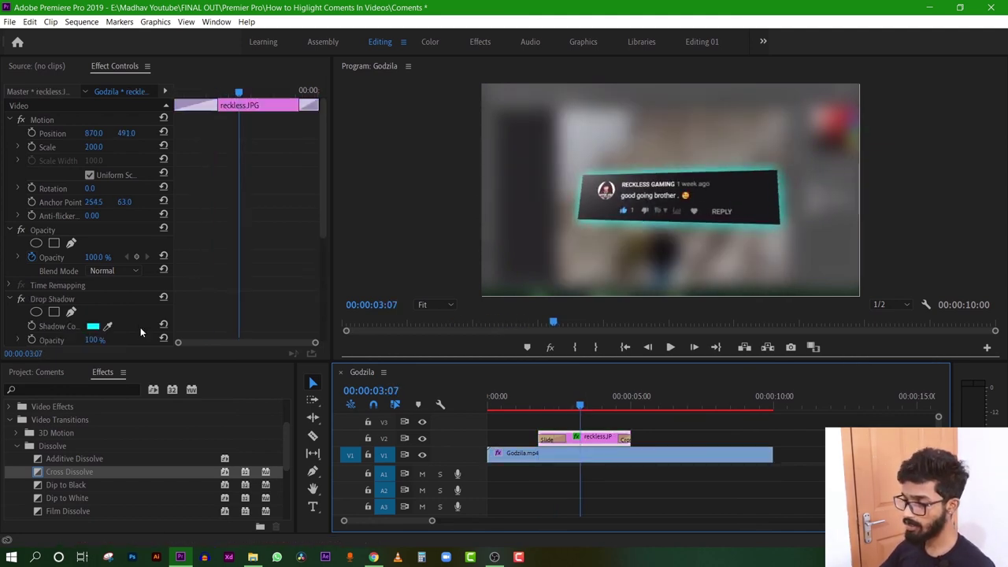
{"action": "scroll", "coordinate": [47, 236], "scroll_direction": "down", "scroll_amount": 5}
{"action": "scroll", "coordinate": [43, 251], "scroll_direction": "down", "scroll_amount": 3}
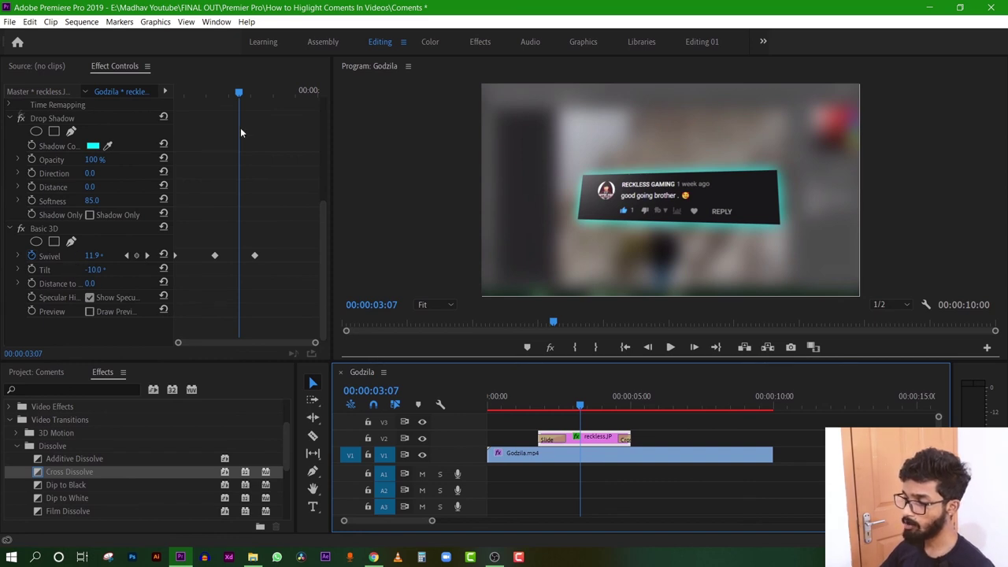
{"action": "mouse_move", "coordinate": [239, 93]}
{"action": "left_mouse_down"}
{"action": "mouse_move", "coordinate": [257, 97]}
{"action": "mouse_move", "coordinate": [237, 96]}
{"action": "left_mouse_up"}
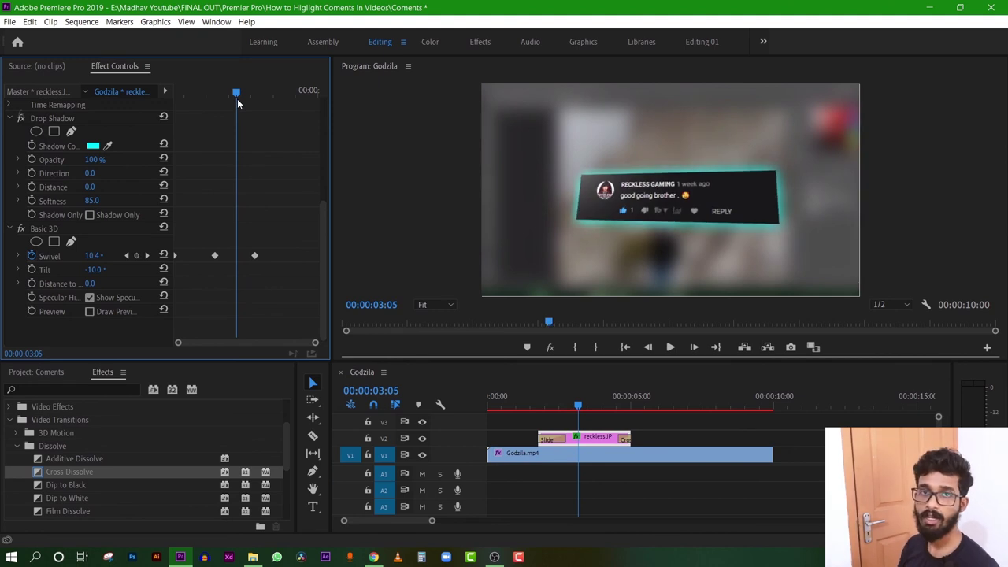
{"action": "left_click", "coordinate": [535, 403]}
{"action": "left_click_drag", "start_coordinate": [535, 402], "coordinate": [536, 403]}
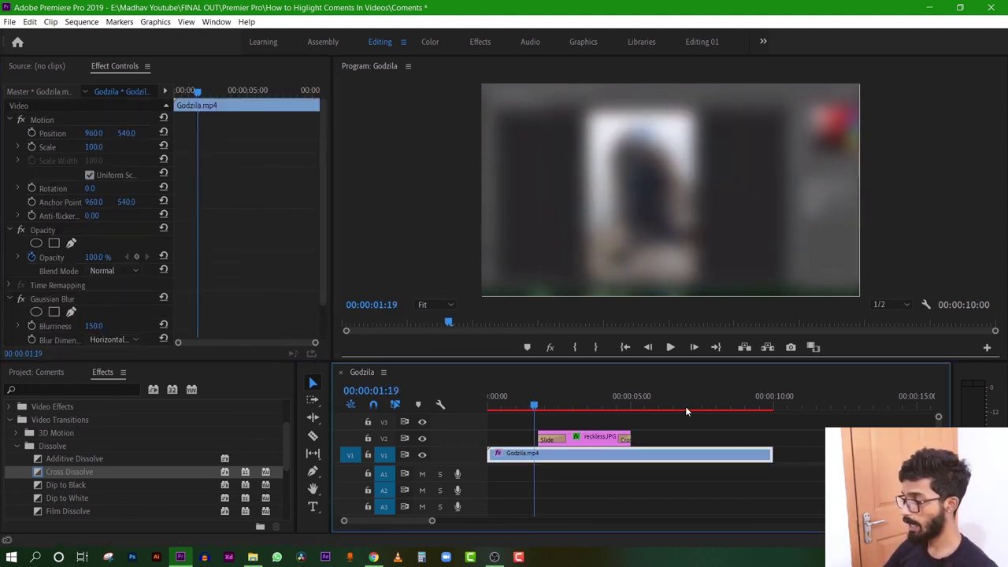
{"action": "key", "text": "space"}
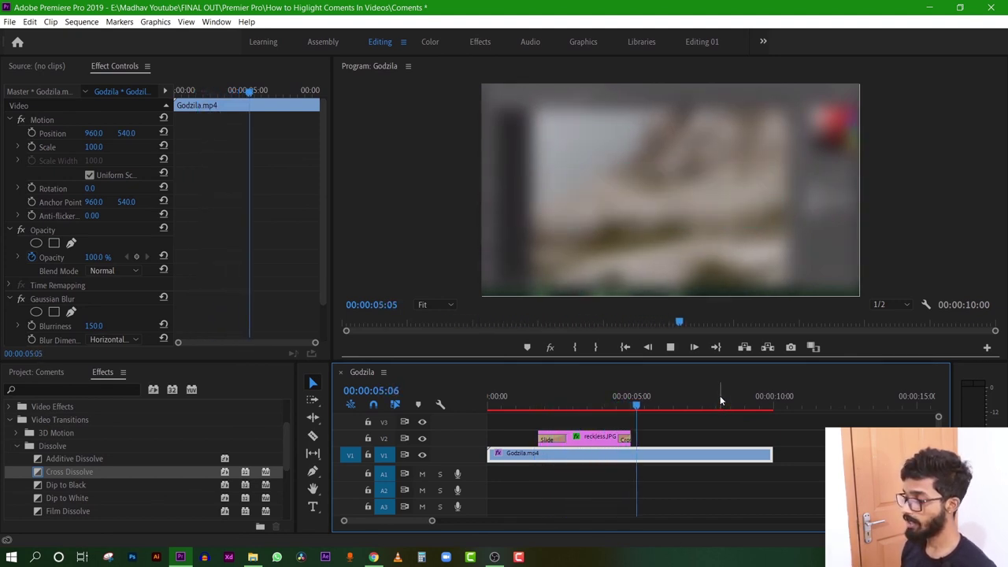
{"action": "key", "text": "space"}
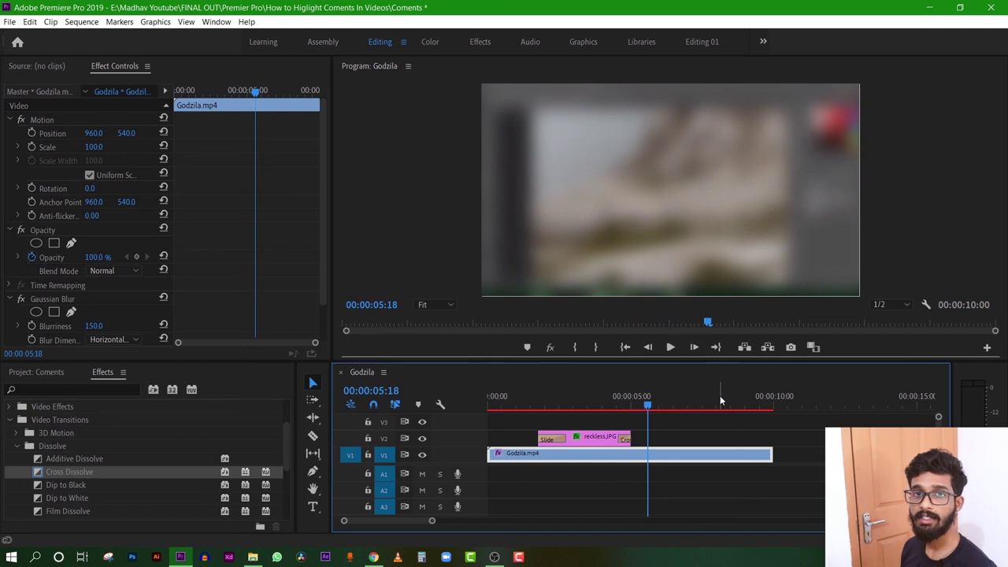